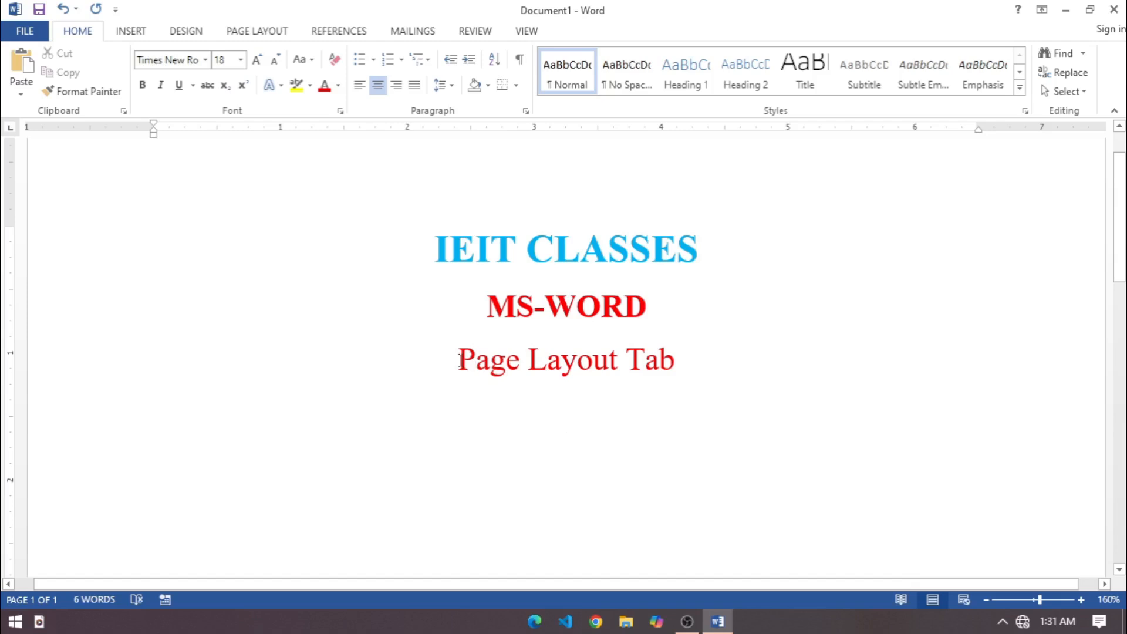
Delete the three centered title lines so the document is empty.
left_click_drag(459, 358, 684, 377)
left_click(604, 415)
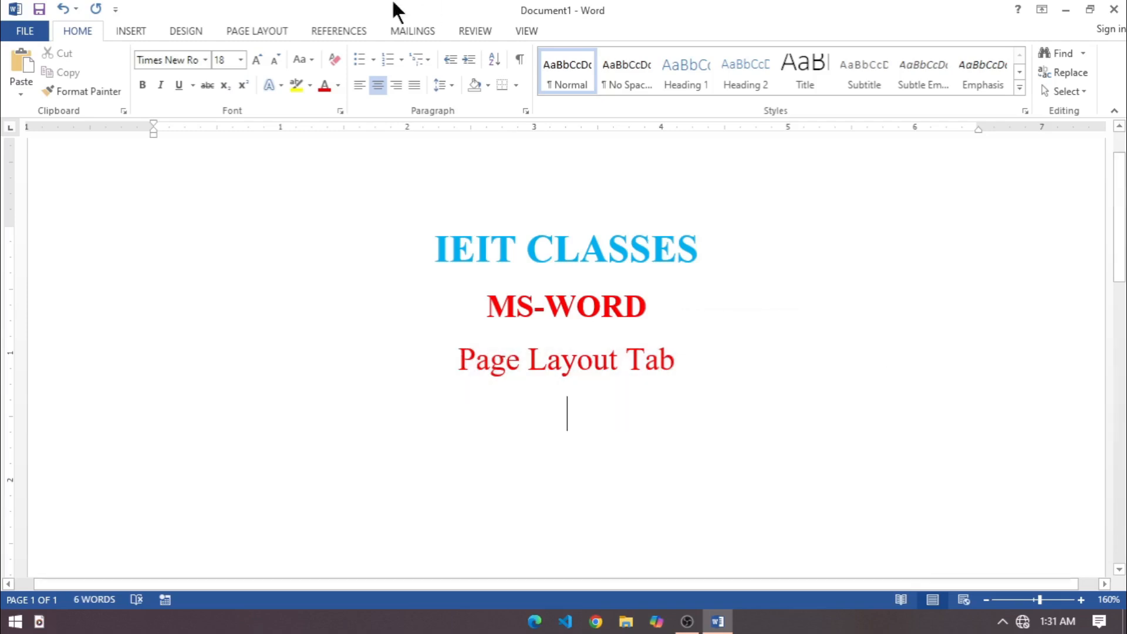
left_click(268, 30)
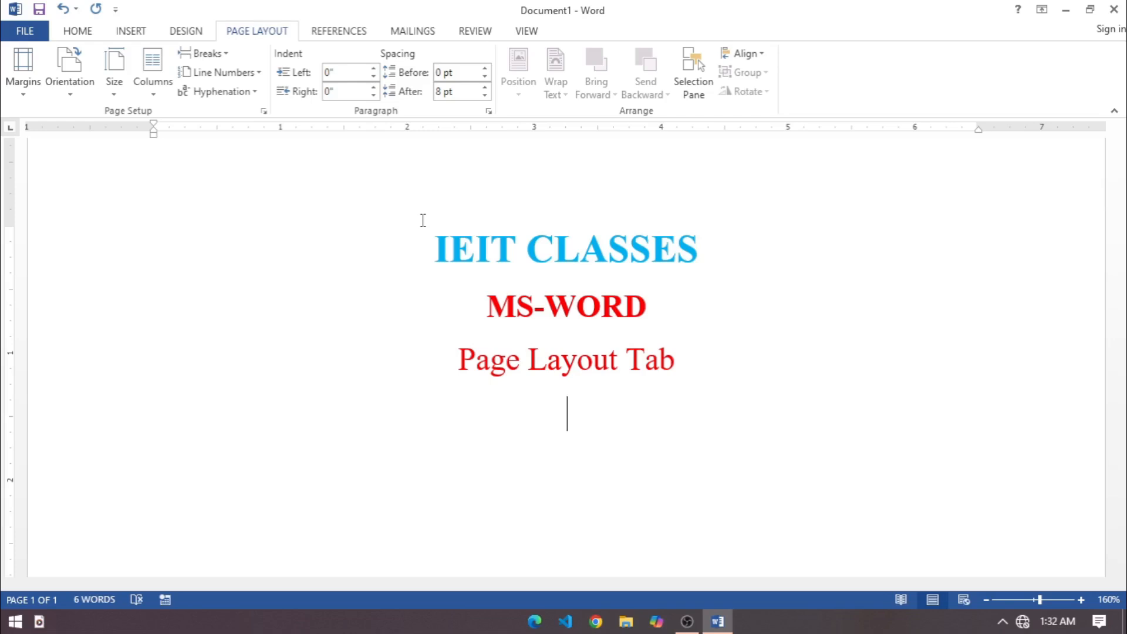
left_click_drag(420, 242, 779, 395)
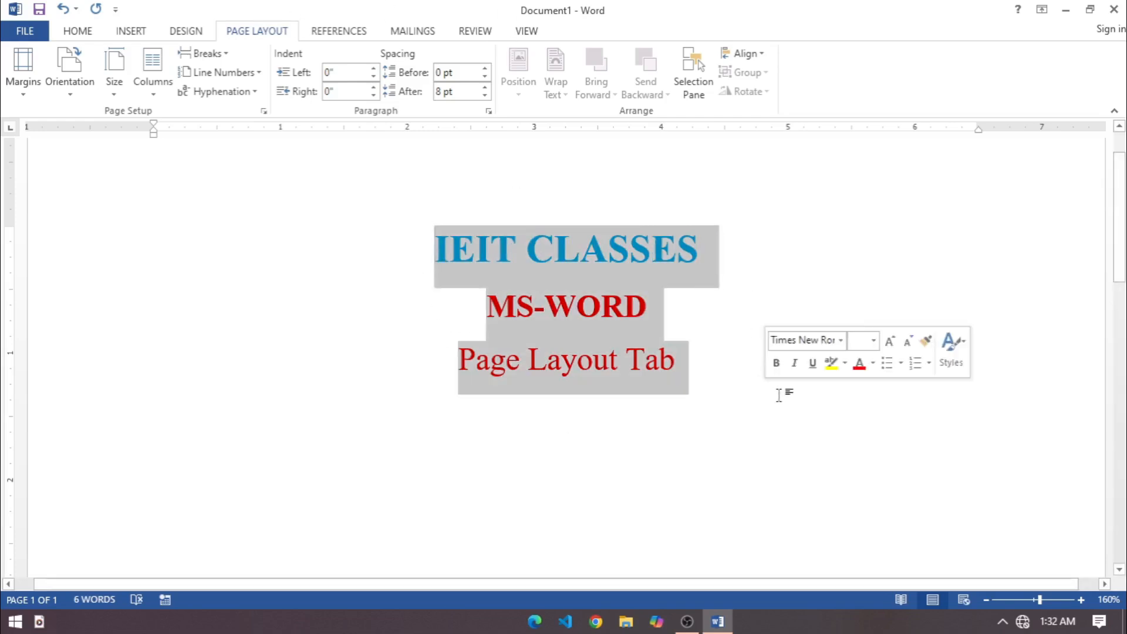
key("Delete")
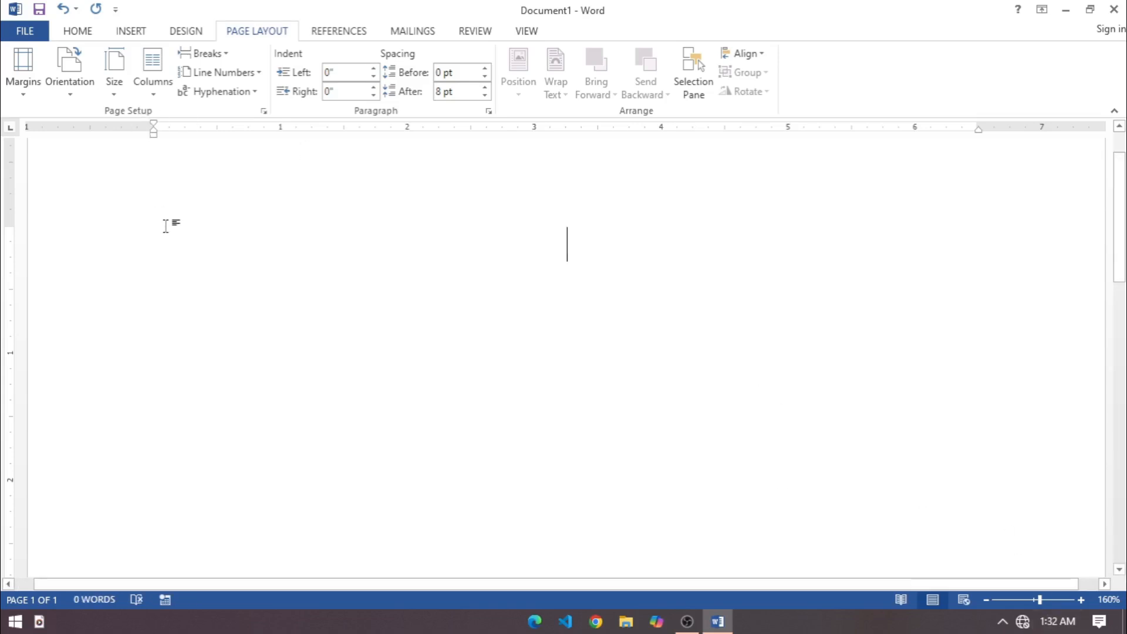
Generate 30 paragraphs of sample text with =rand(30).
type("=rand(30)")
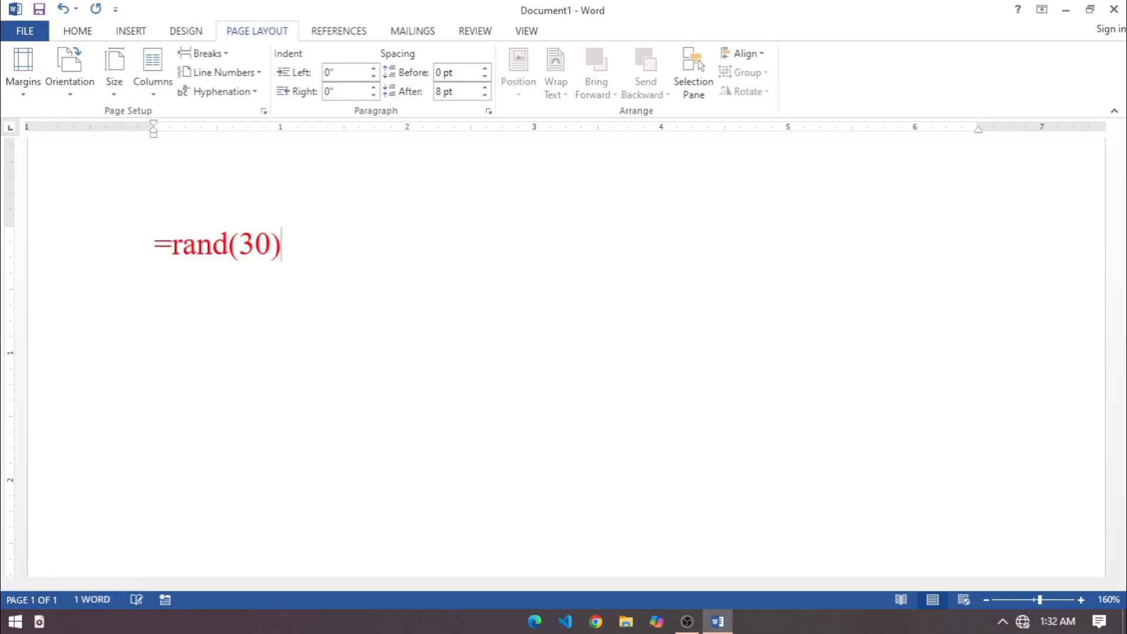
key("Return")
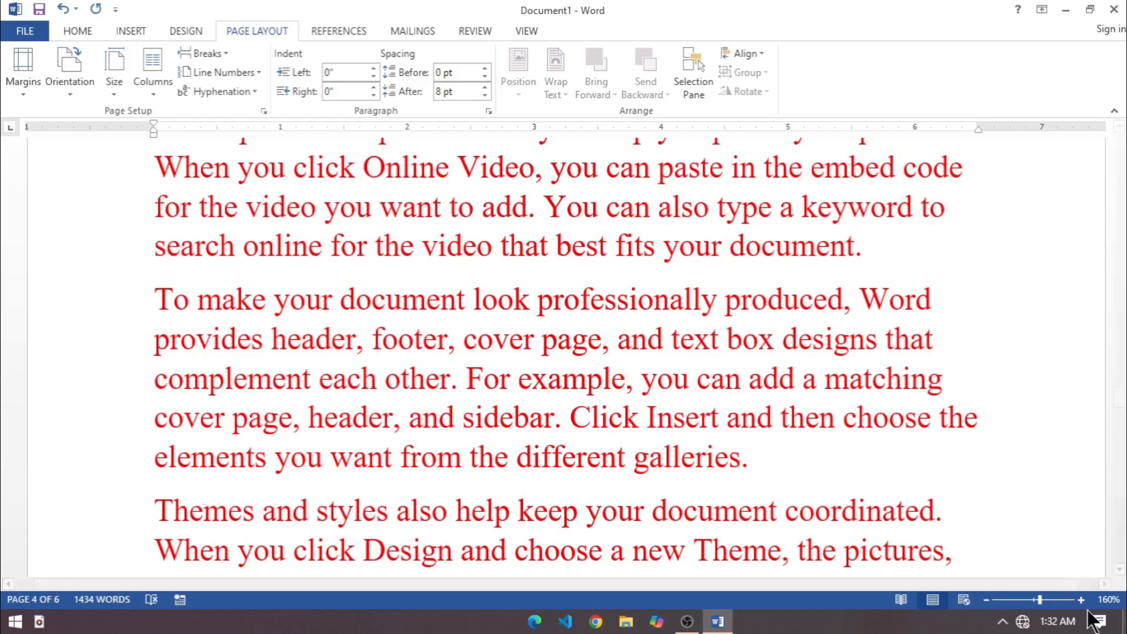
Apply the Narrow margin preset, with 0.5" on all sides, to the document.
left_click(986, 600)
left_click(986, 601)
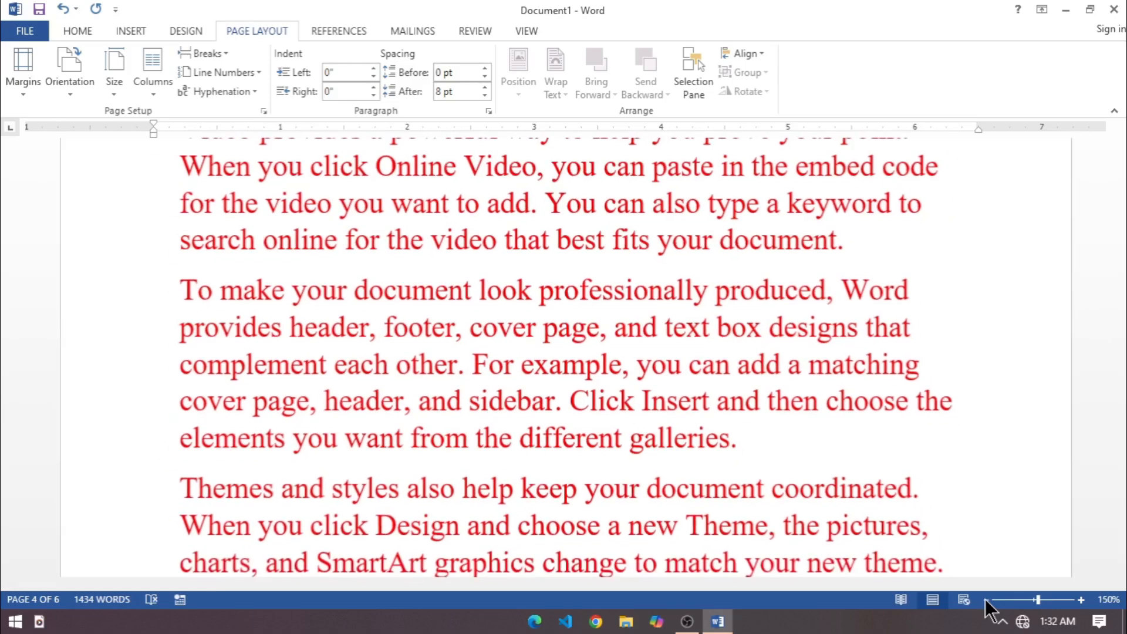
left_click(986, 601)
left_click(987, 601)
left_click(987, 600)
left_click(987, 600)
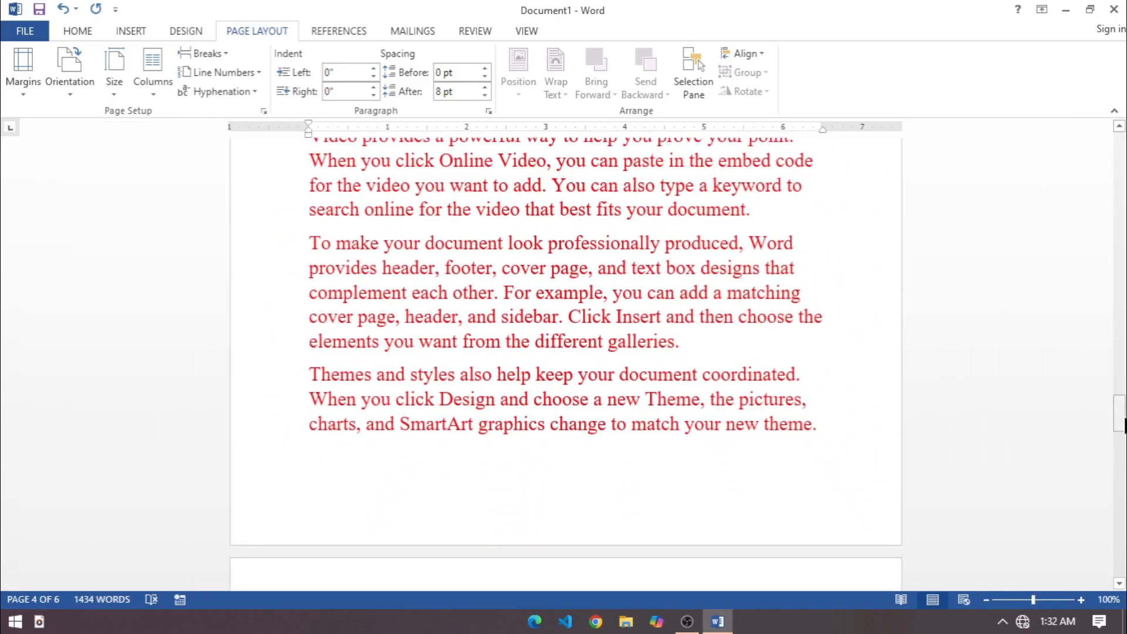
left_click_drag(1120, 395, 1120, 140)
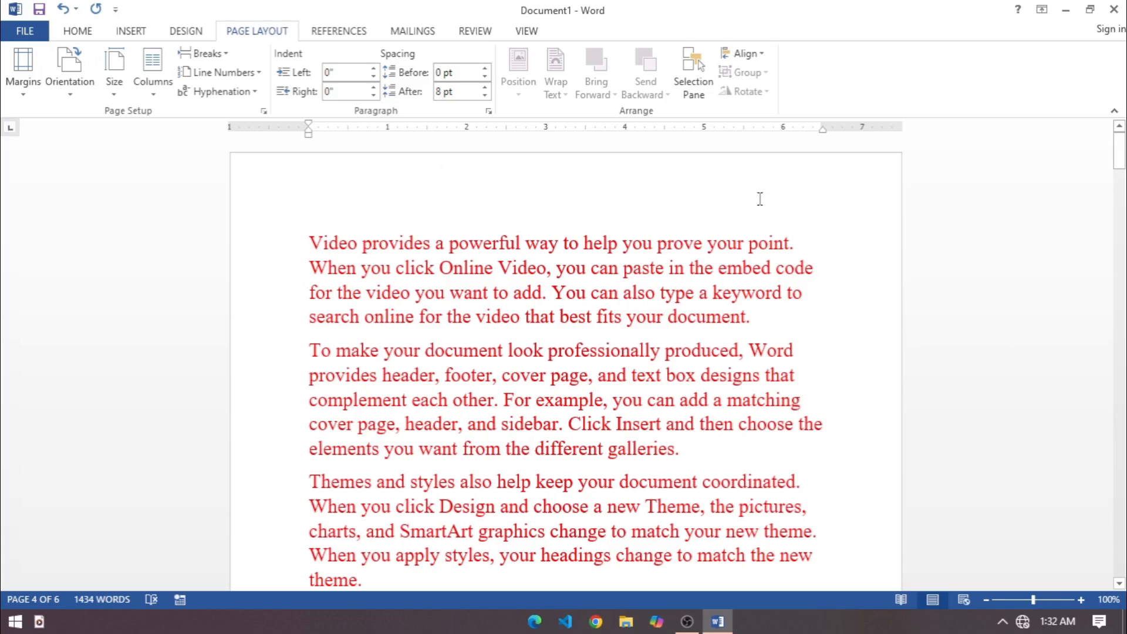
scroll(434, 235, "down", 6)
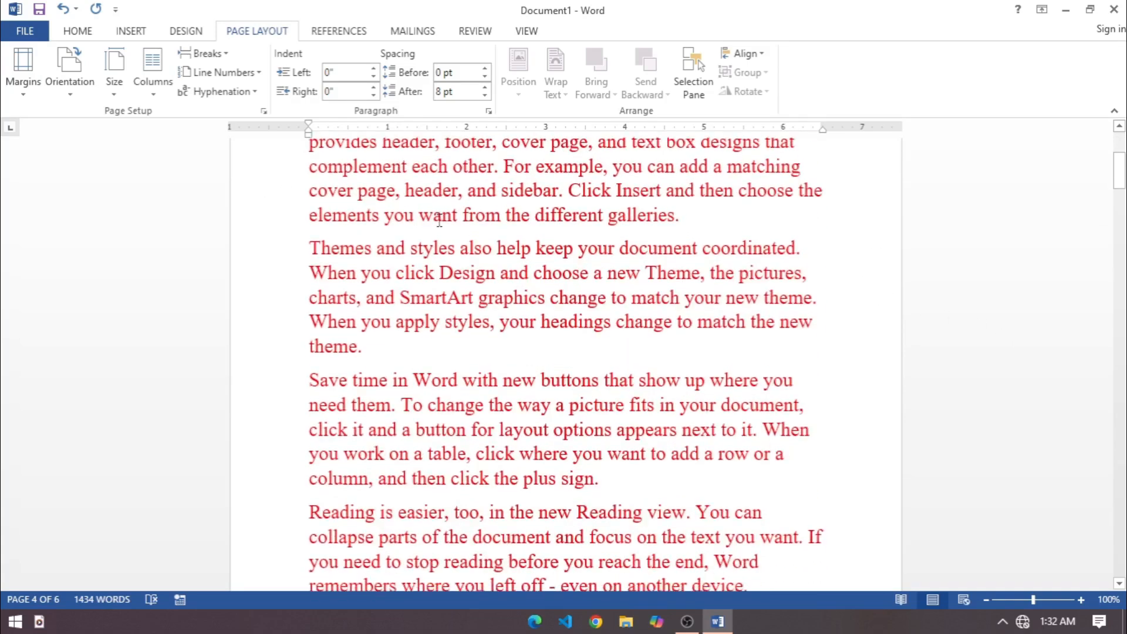
scroll(435, 268, "up", 6)
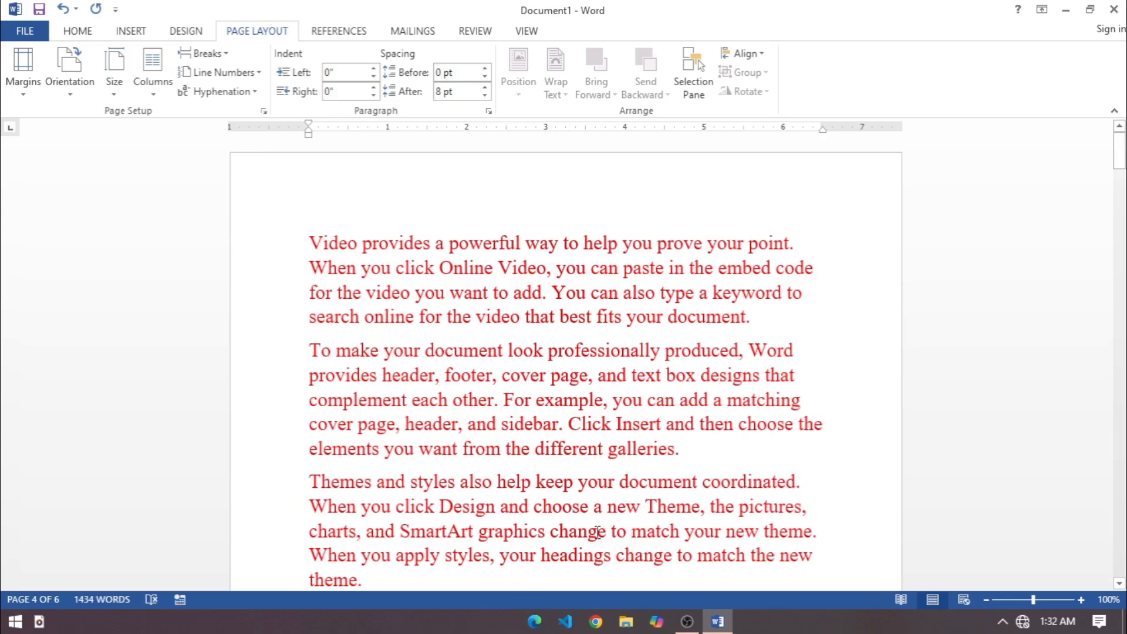
left_click(27, 97)
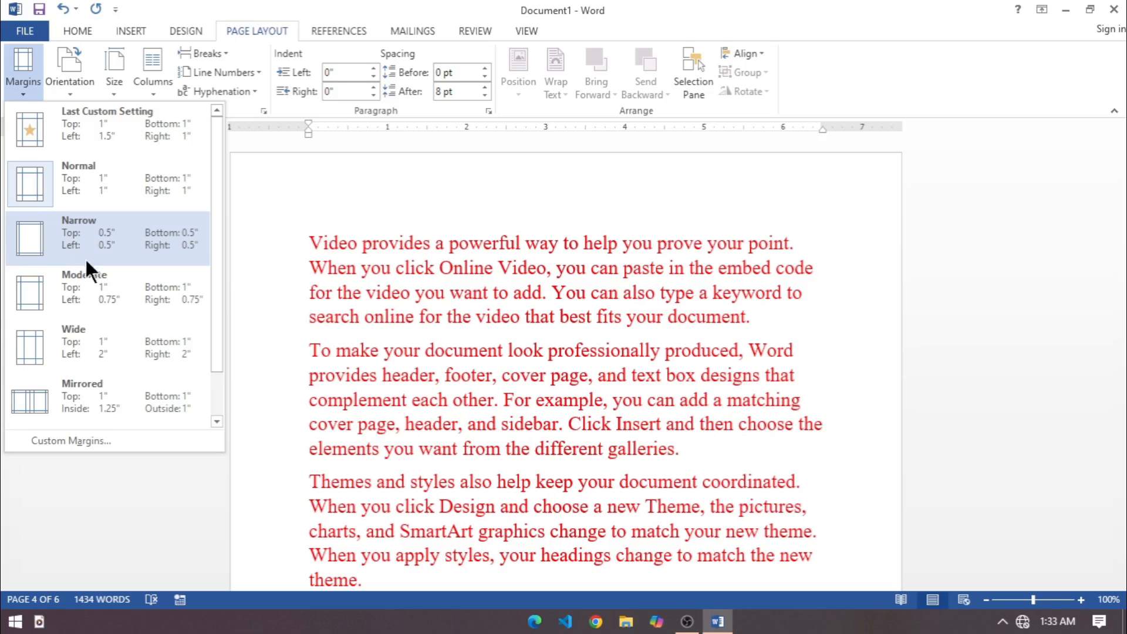
left_click(118, 227)
scroll(118, 239, "down", 5)
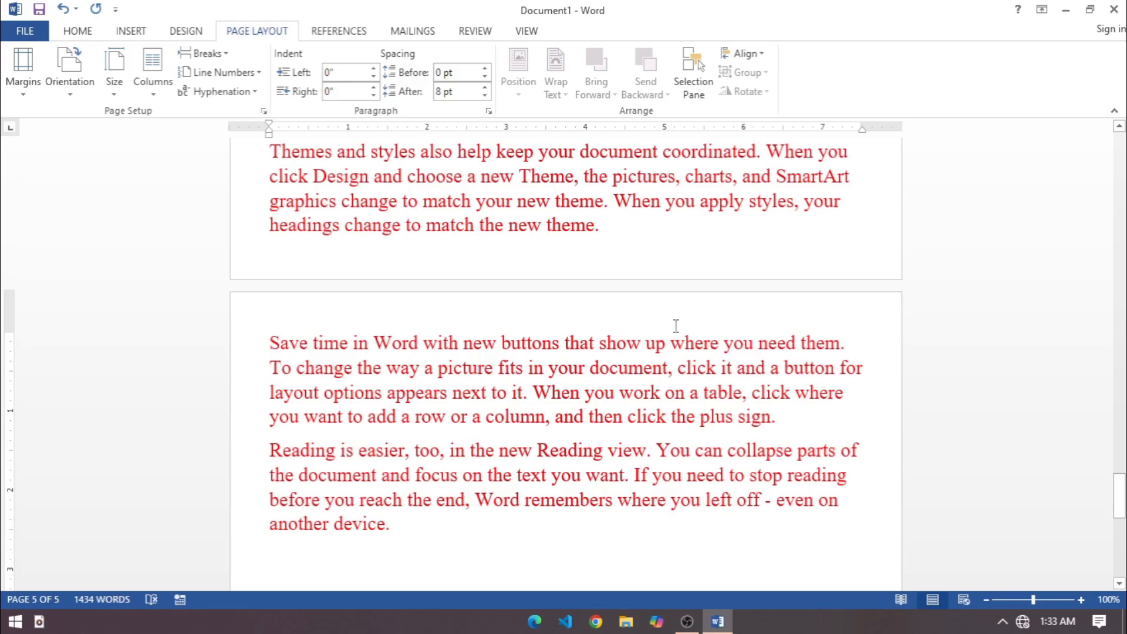
left_click_drag(1120, 496, 1120, 153)
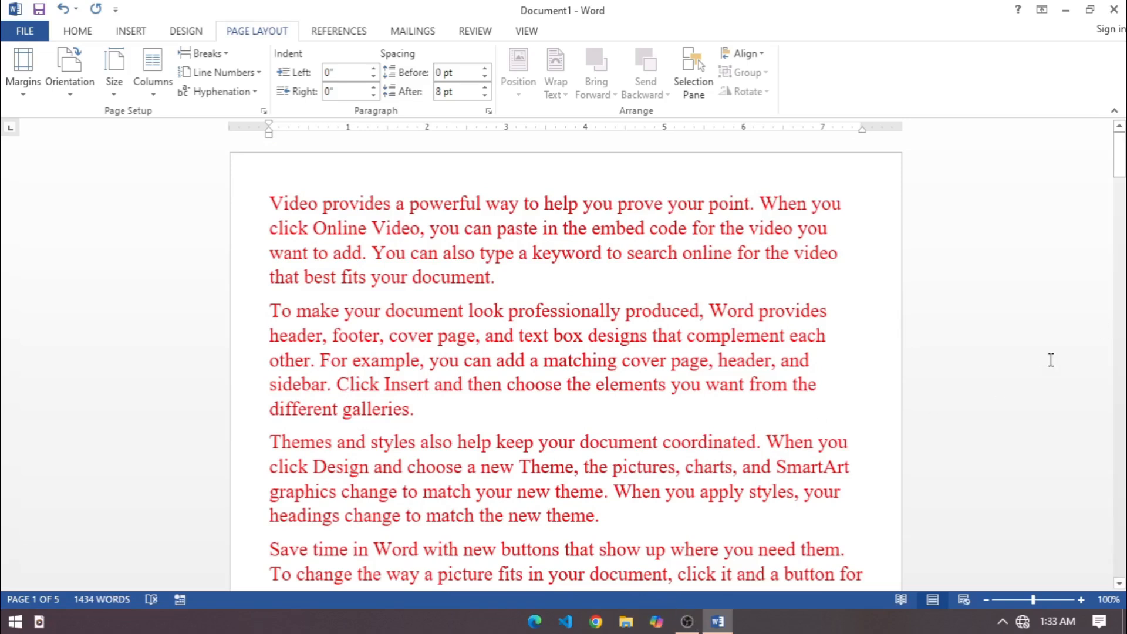
left_click(1123, 174)
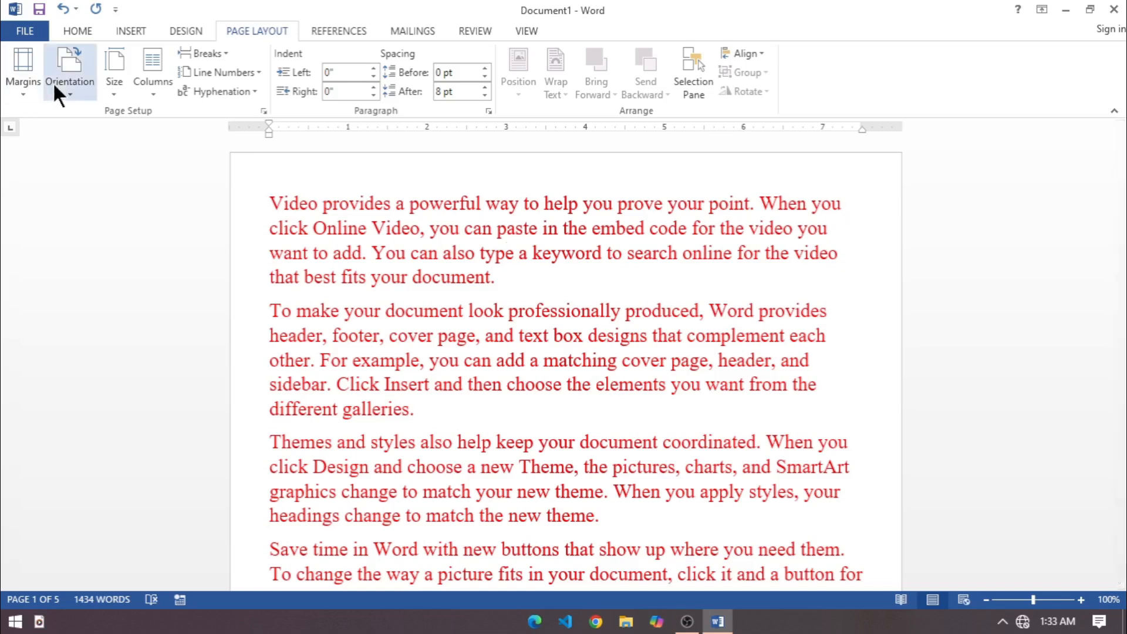
Choose the Narrow margin preset for the document again.
left_click(24, 91)
left_click(26, 96)
left_click(26, 96)
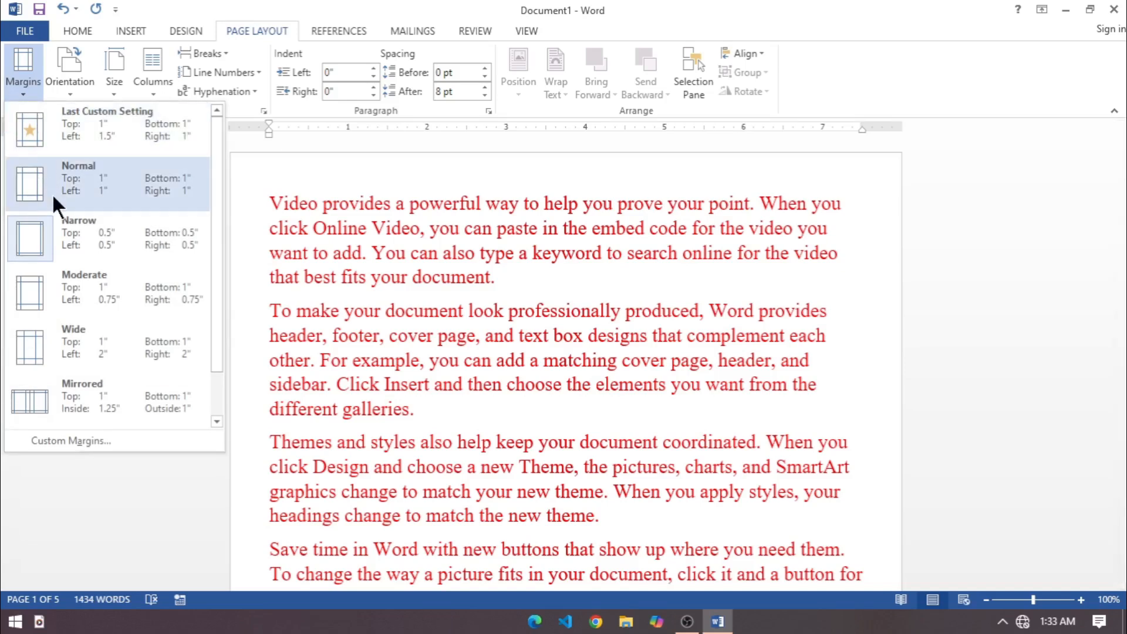
left_click(49, 235)
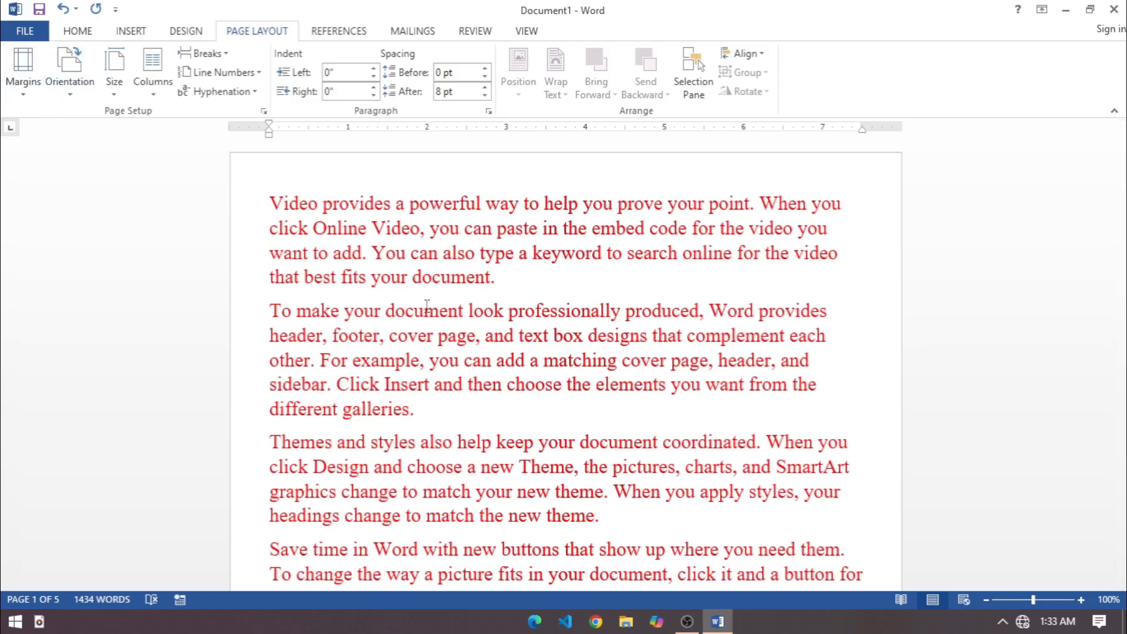
Change the page orientation of the document to Landscape.
left_click(987, 601)
left_click(987, 600)
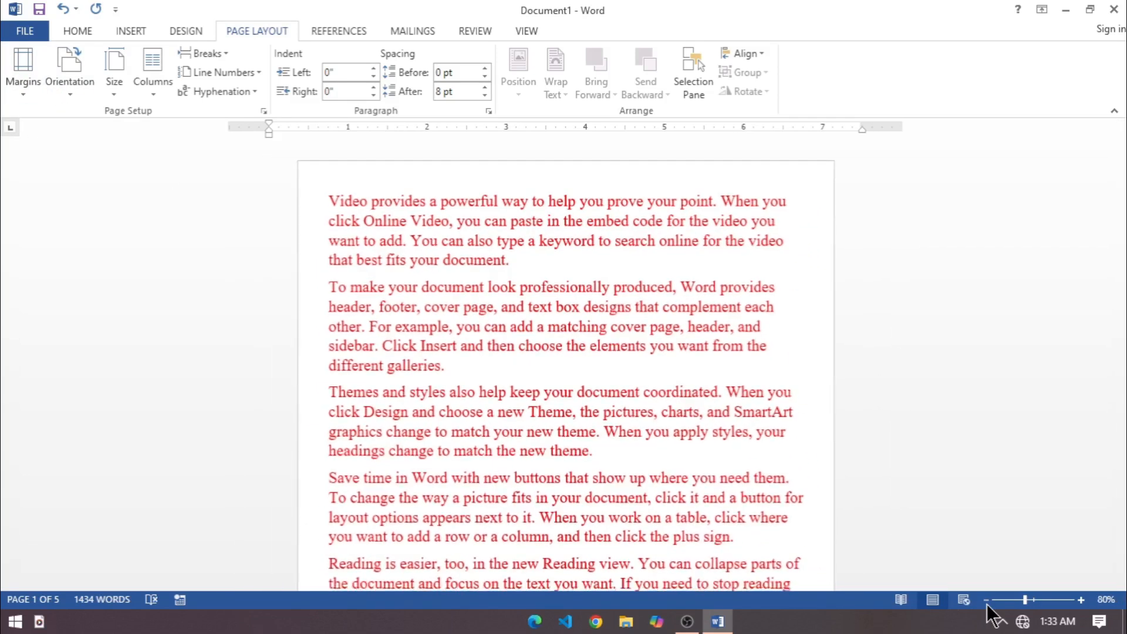
left_click(986, 600)
left_click(995, 600)
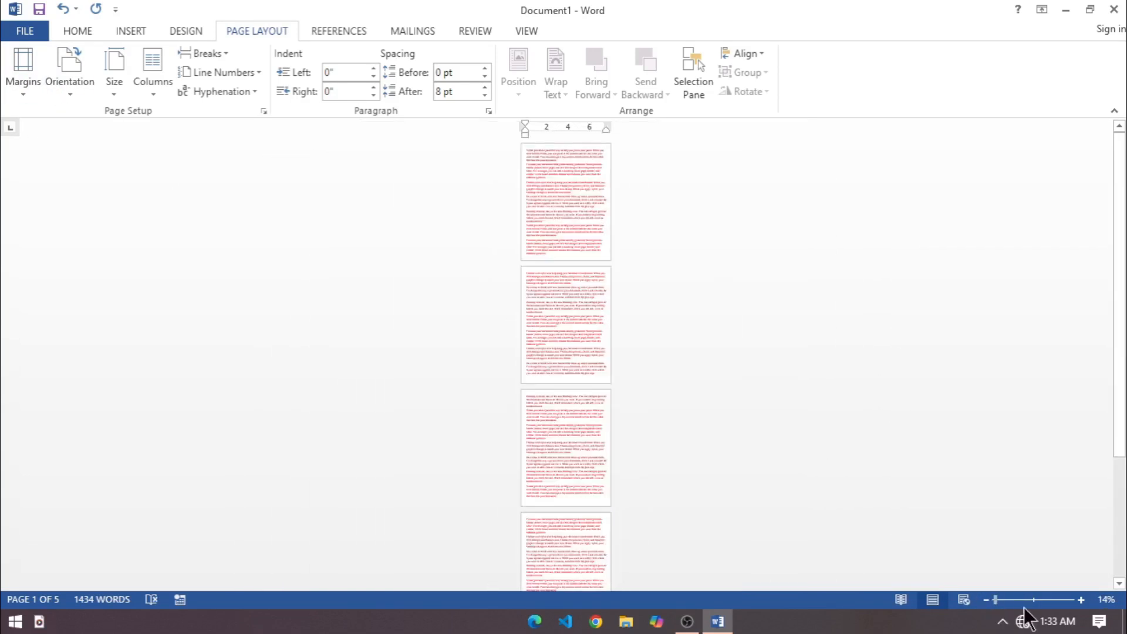
left_click(1029, 600)
left_click(1015, 600)
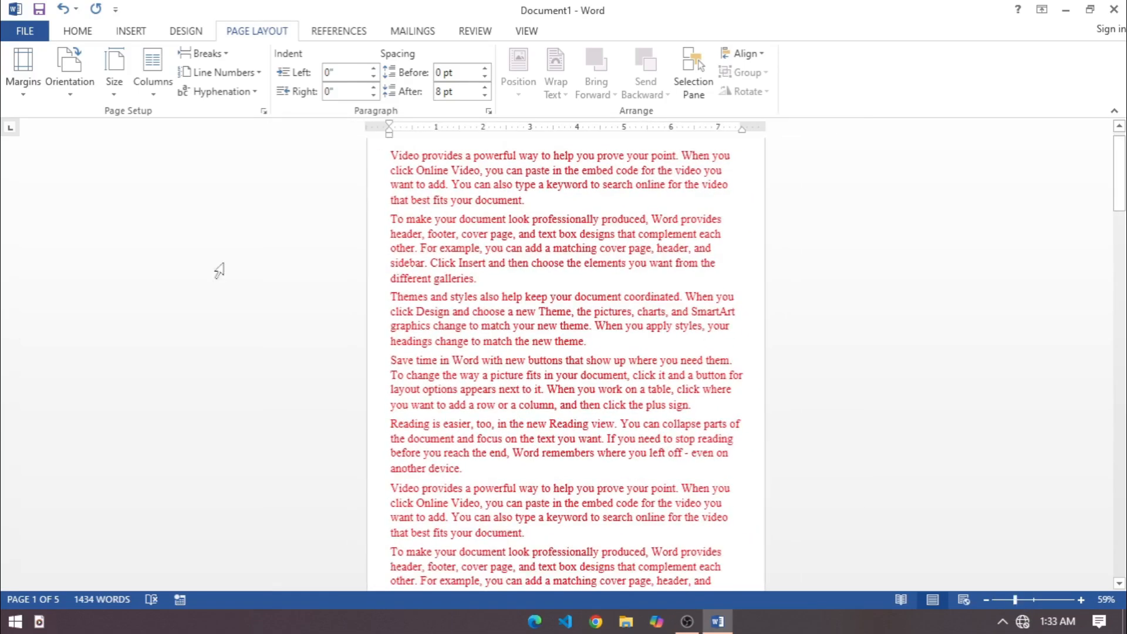
left_click(71, 88)
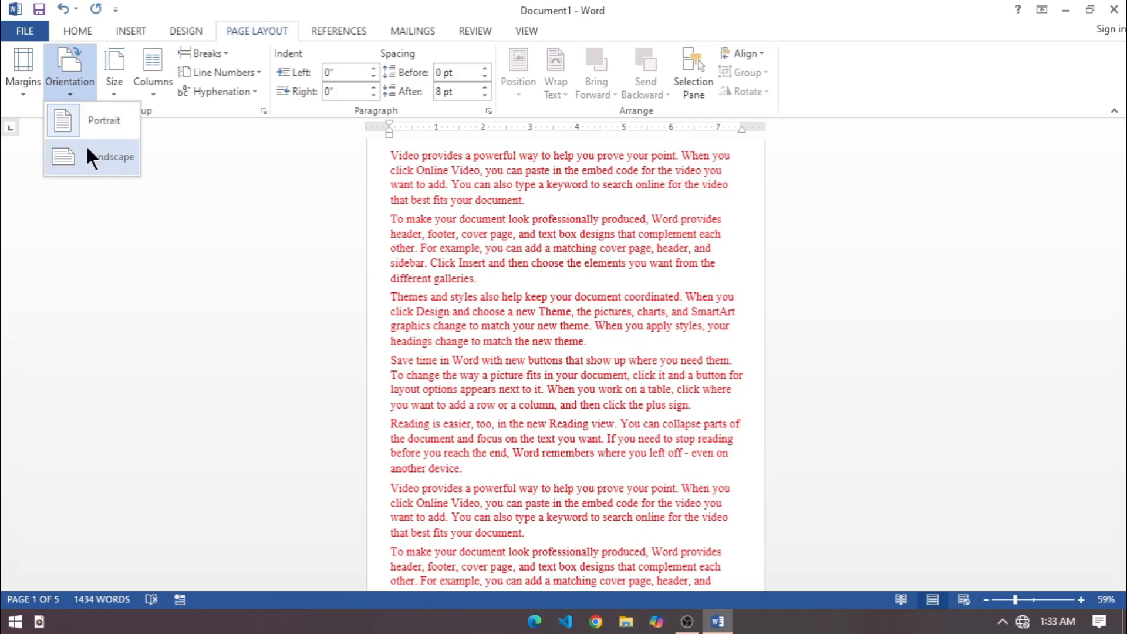
scroll(420, 276, "down", 2)
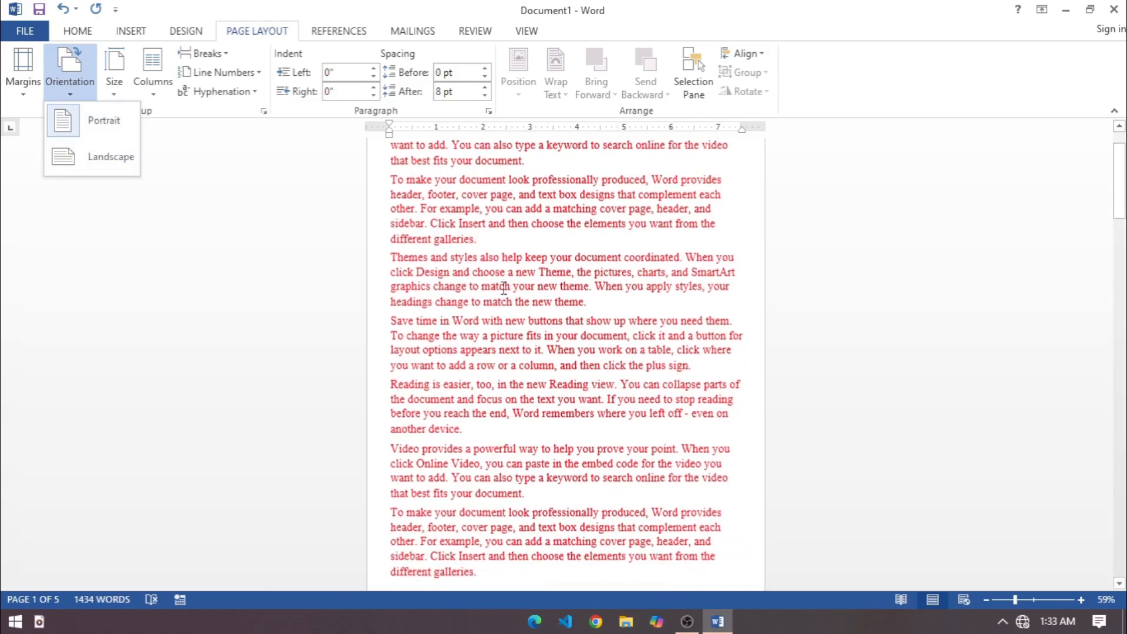
scroll(504, 290, "up", 2)
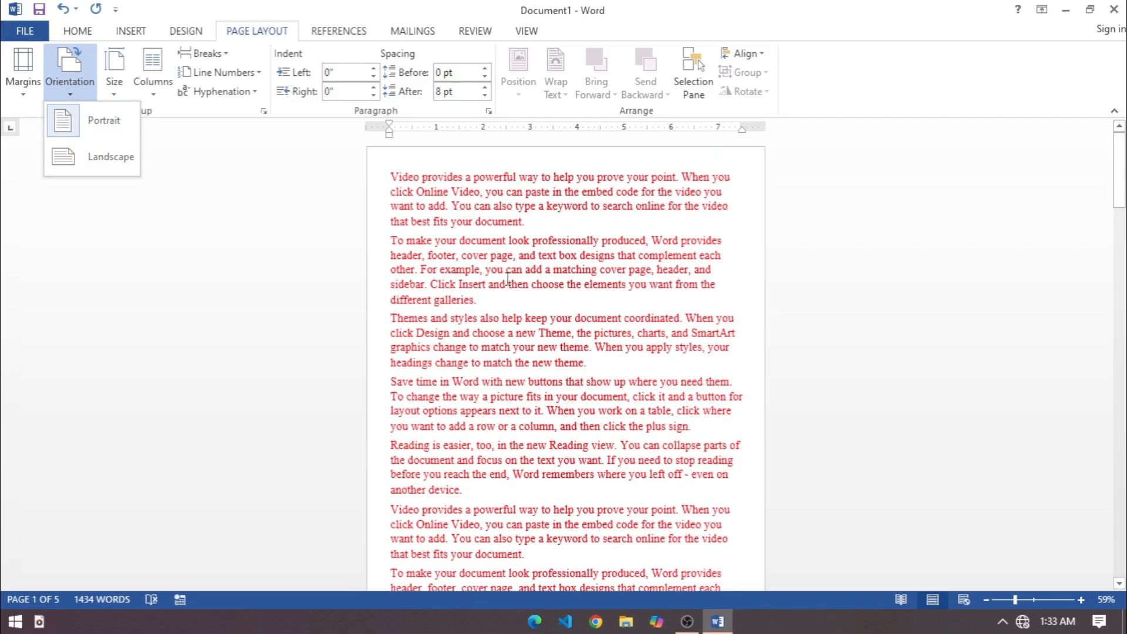
scroll(506, 277, "down", 2)
scroll(506, 273, "up", 2)
scroll(493, 267, "down", 2)
scroll(498, 274, "up", 2)
scroll(502, 284, "down", 2)
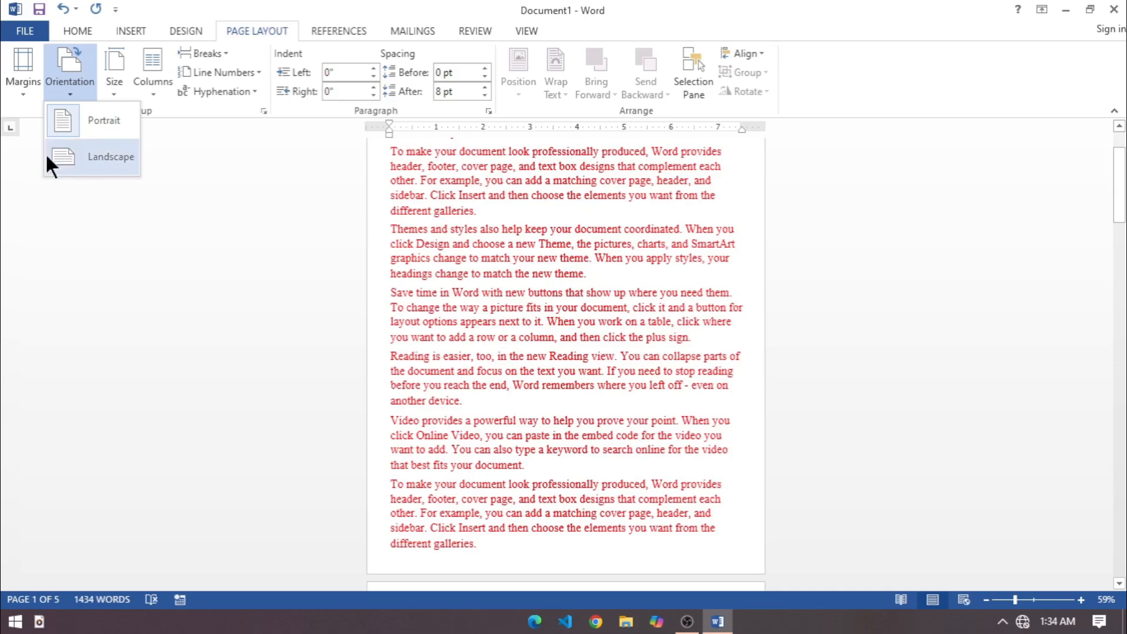
left_click(80, 161)
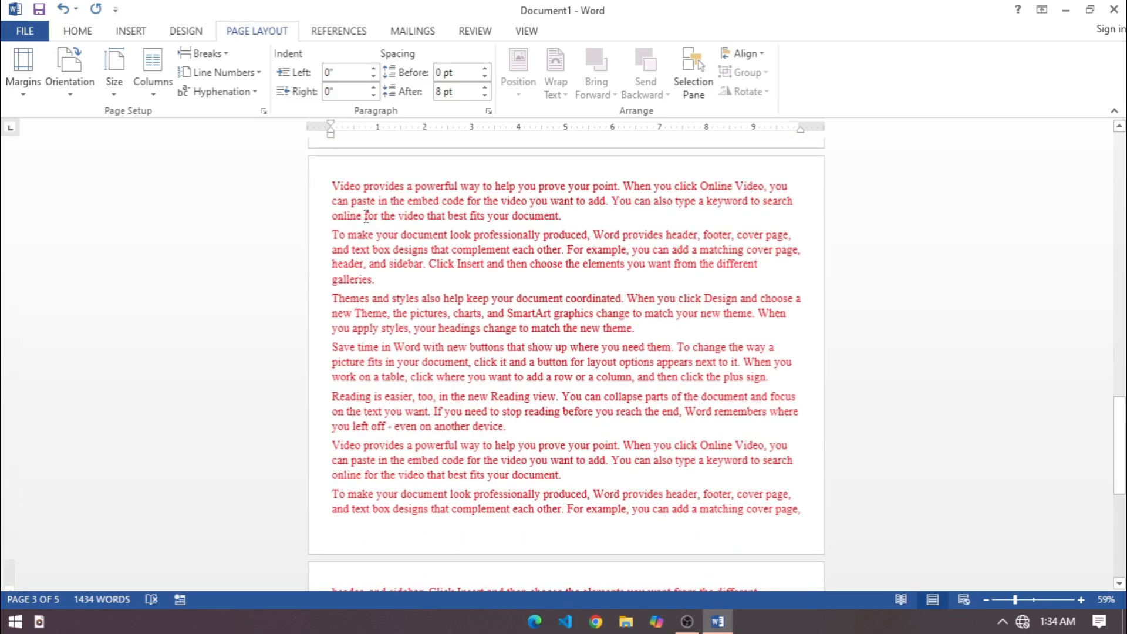
scroll(791, 277, "up", 5)
scroll(791, 276, "up", 5)
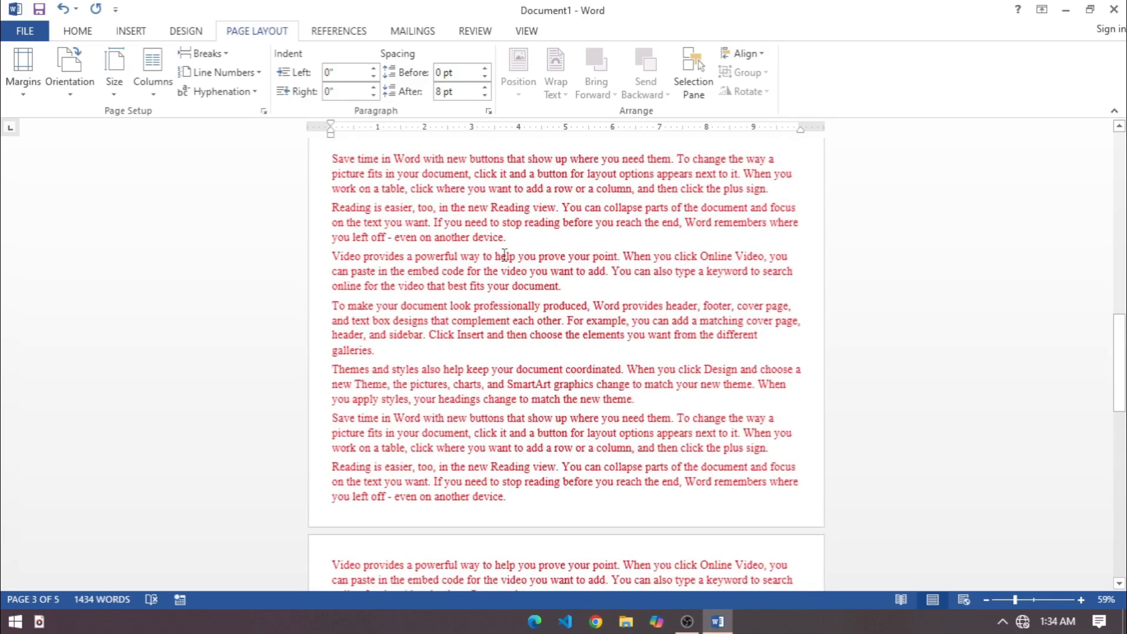
scroll(540, 252, "up", 5)
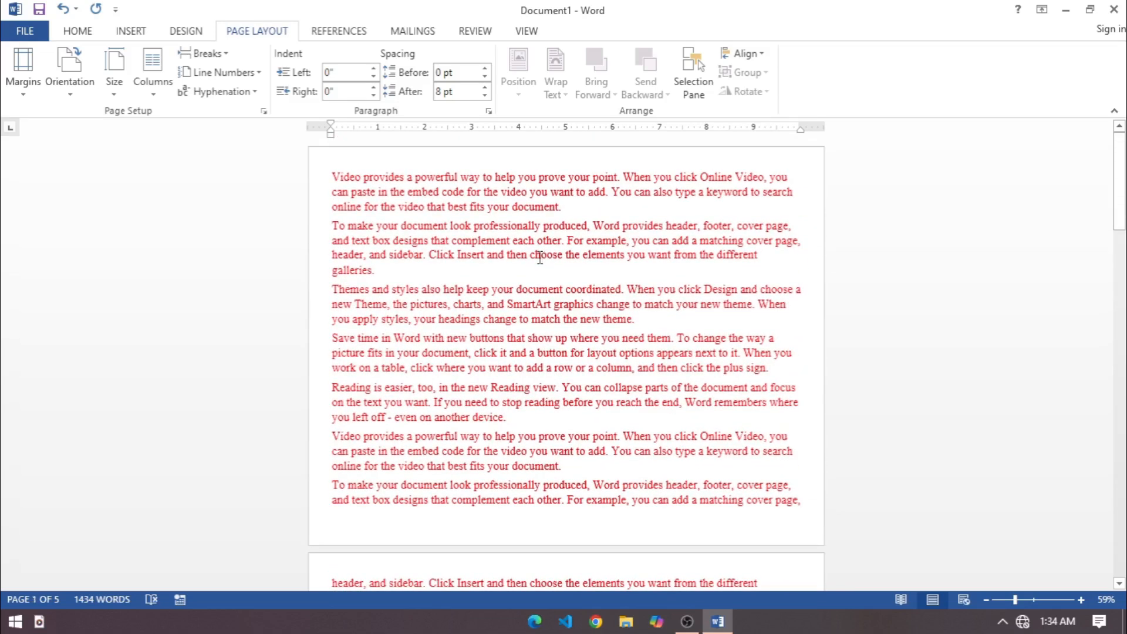
Toggle the page orientation between Portrait and Landscape, ending on Portrait.
left_click(59, 73)
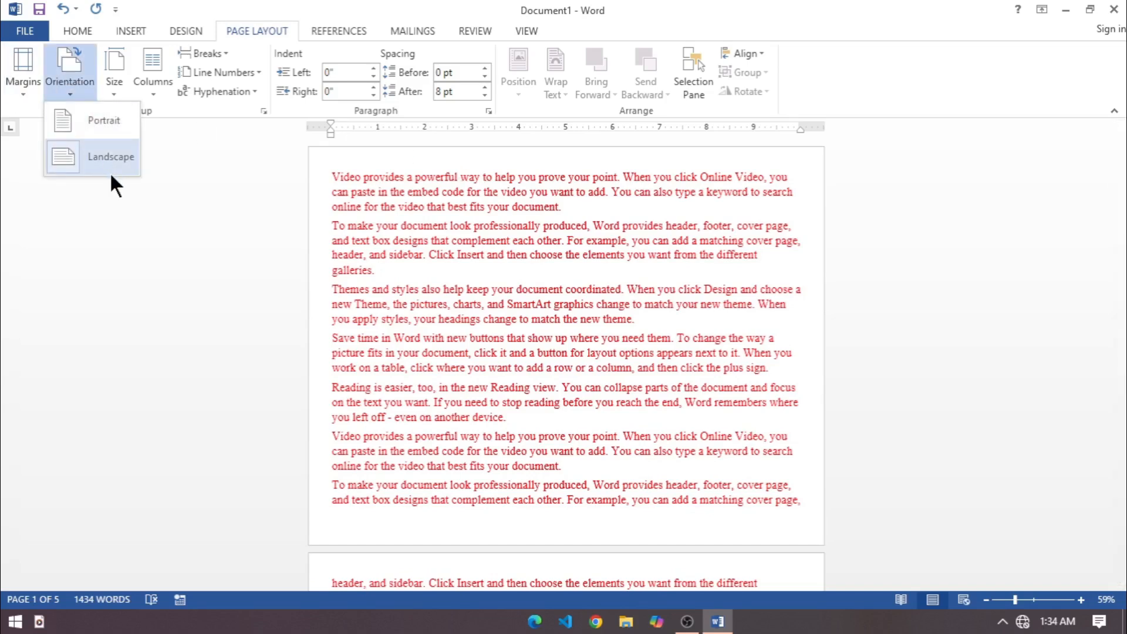
left_click(118, 121)
left_click(57, 94)
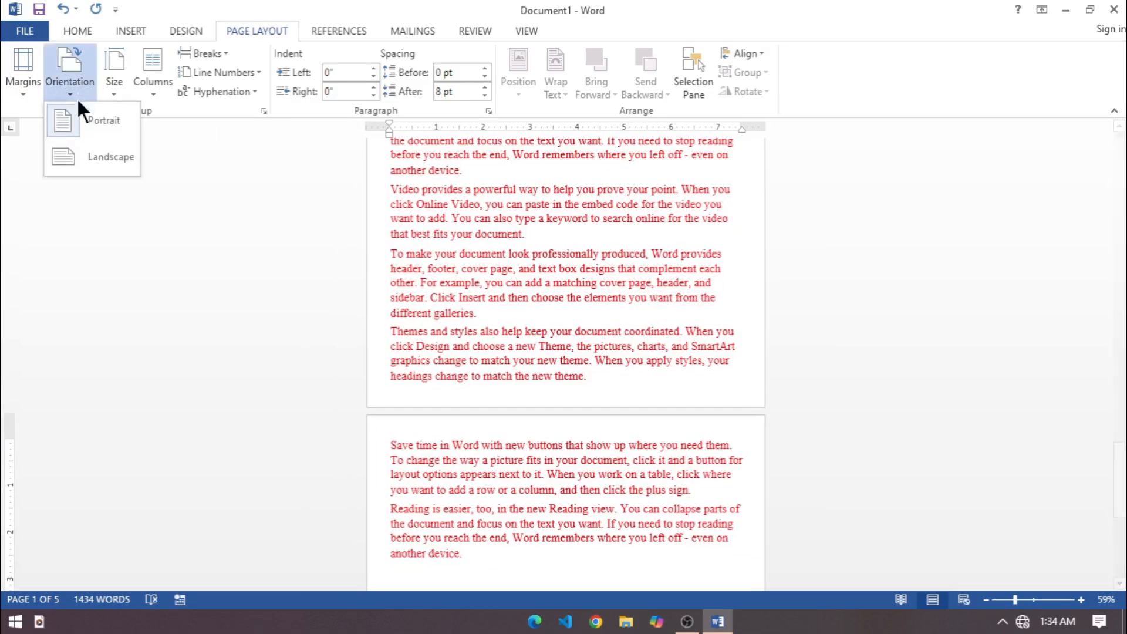
left_click(77, 165)
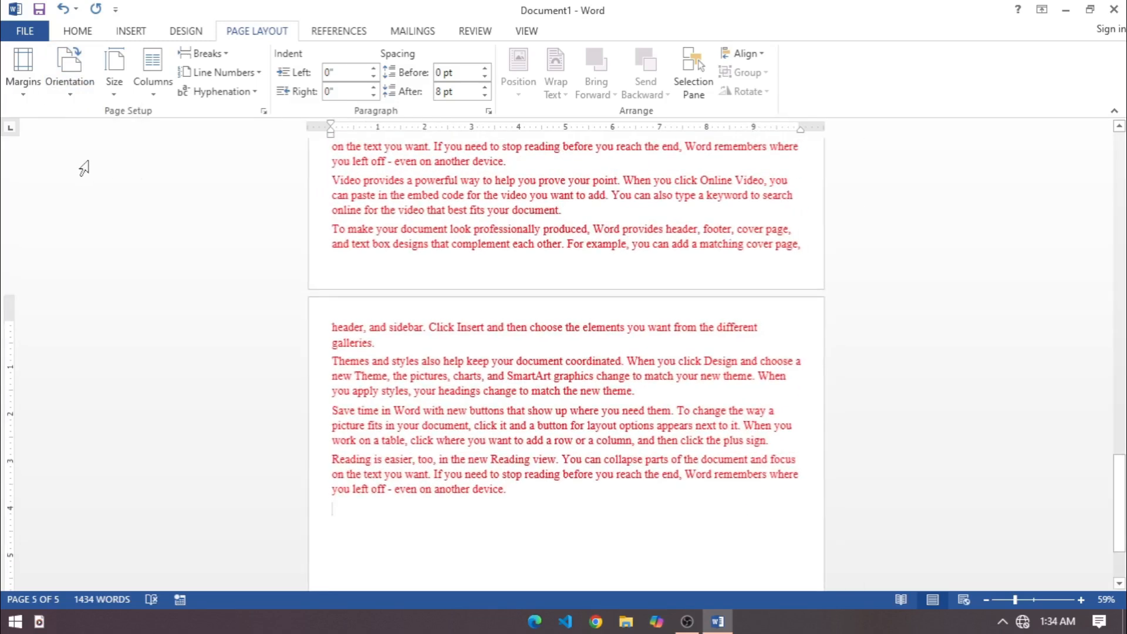
left_click(84, 77)
left_click(82, 130)
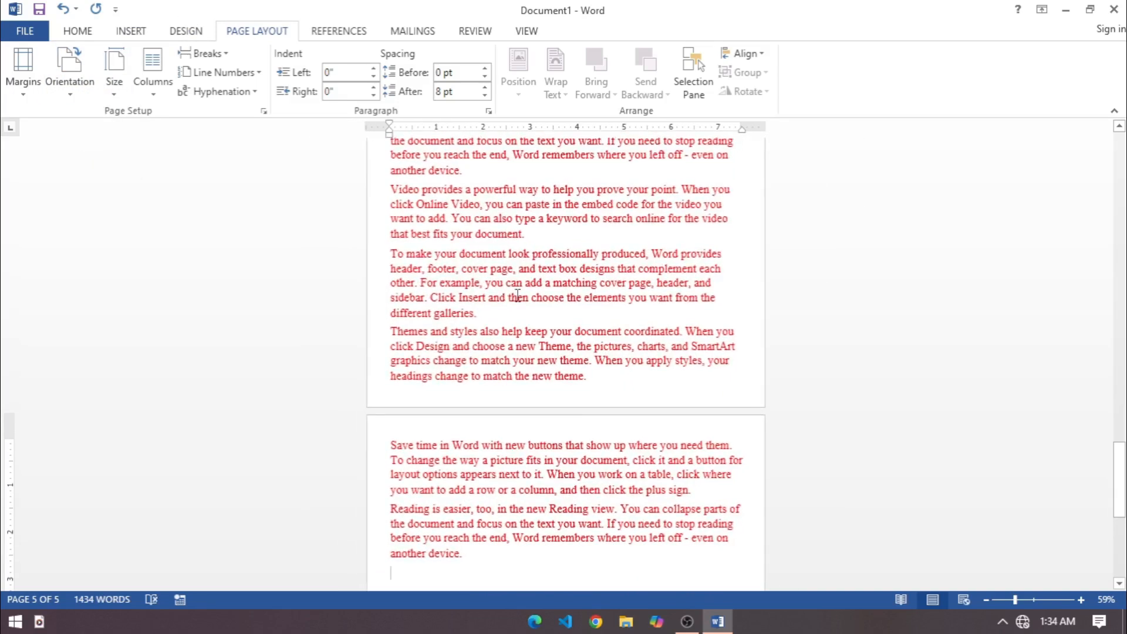
scroll(550, 291, "up", 5)
left_click_drag(1120, 411, 1118, 141)
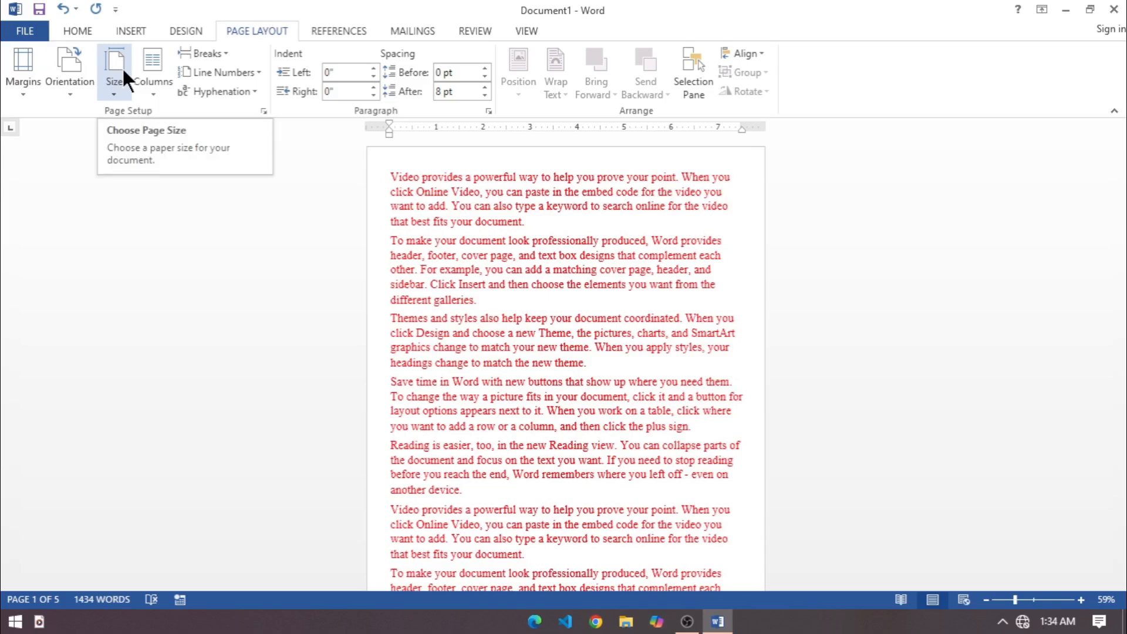
Set the document's paper size to A4 (8.27" x 11.69").
left_click(119, 83)
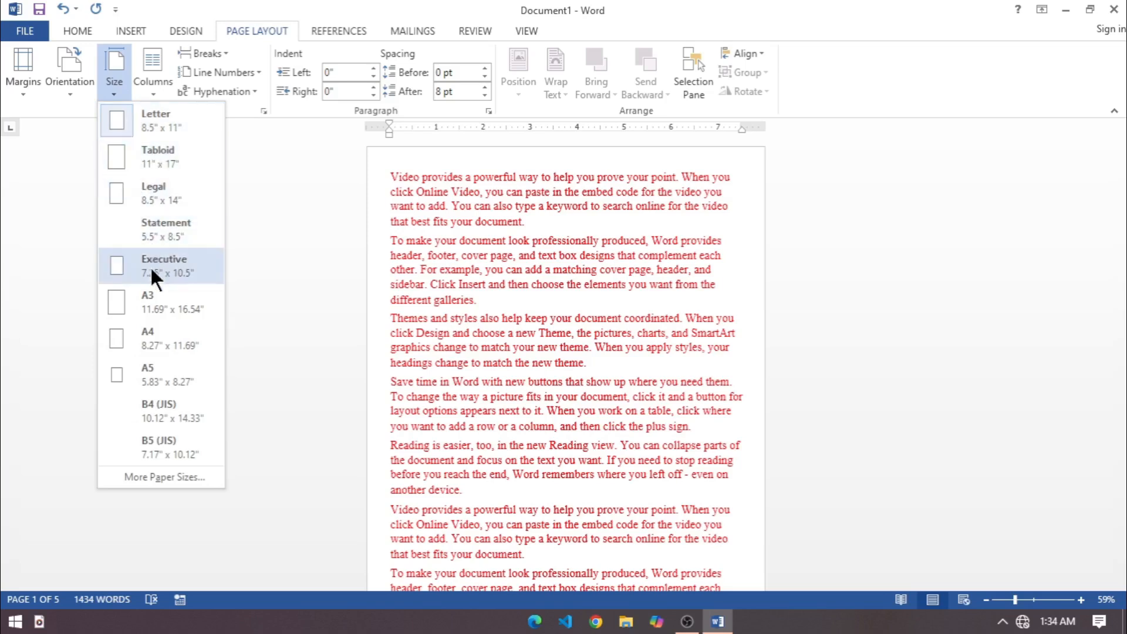
left_click(150, 339)
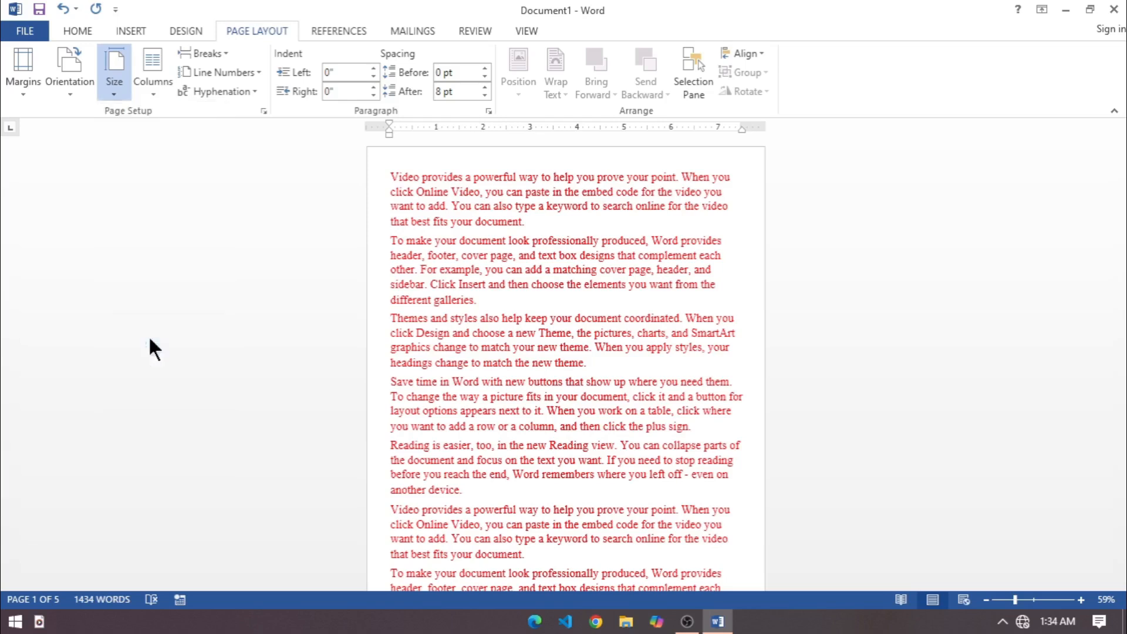
scroll(772, 302, "up", 5)
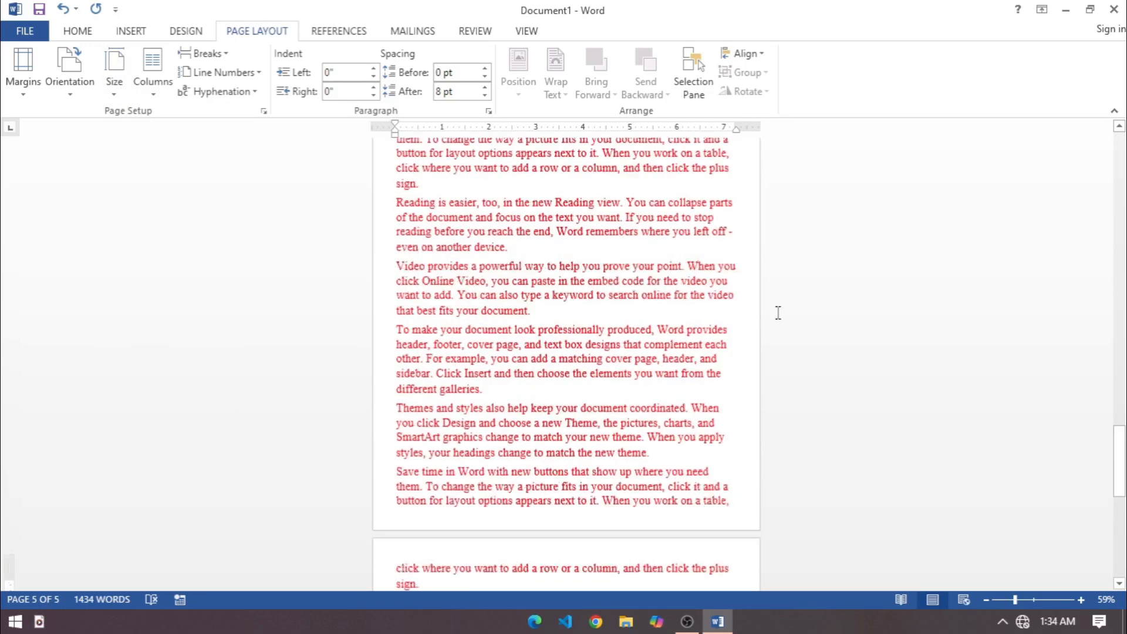
Set the document's paper size to A3 (11.69" x 16.54") and review the resized pages.
left_click_drag(1120, 455, 1120, 166)
left_click(110, 82)
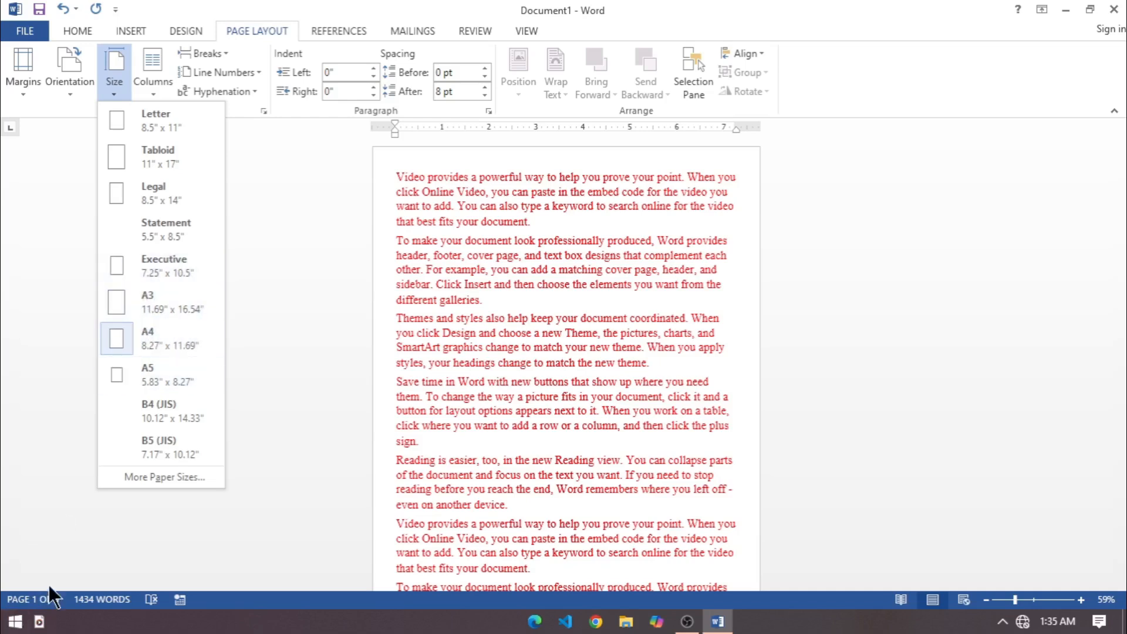
left_click(125, 305)
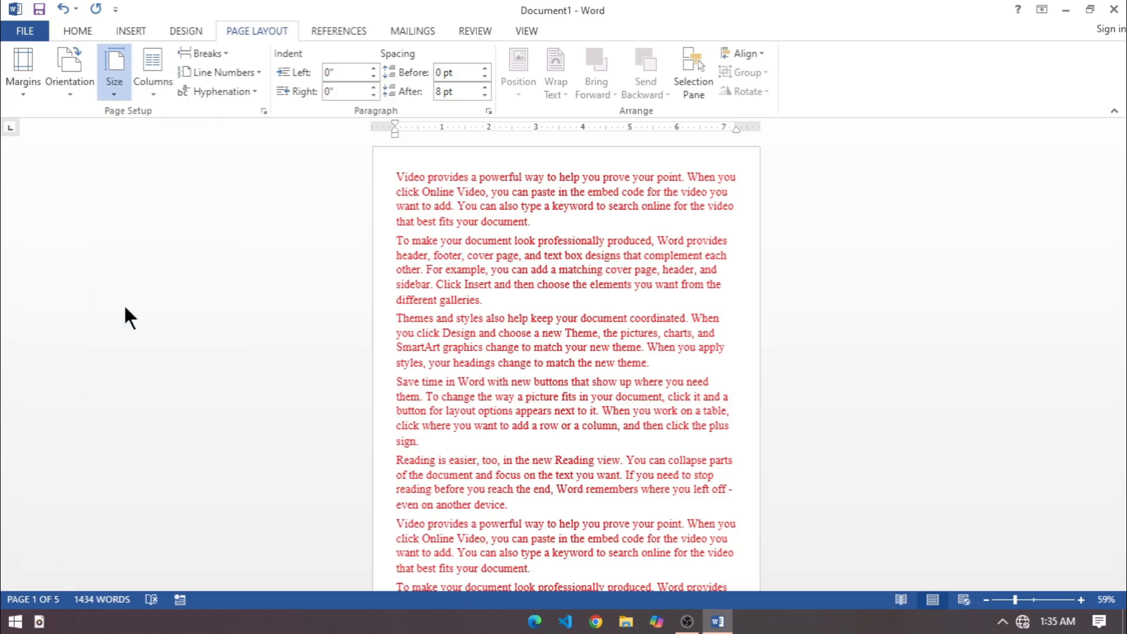
left_click_drag(399, 407, 403, 407)
left_click(114, 82)
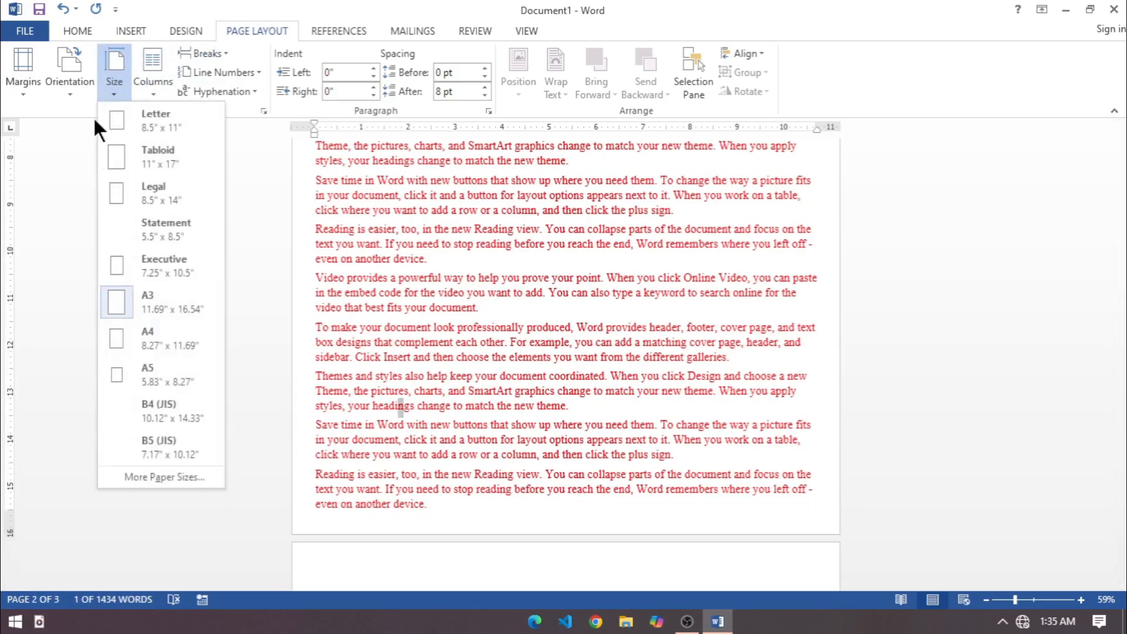
left_click(131, 308)
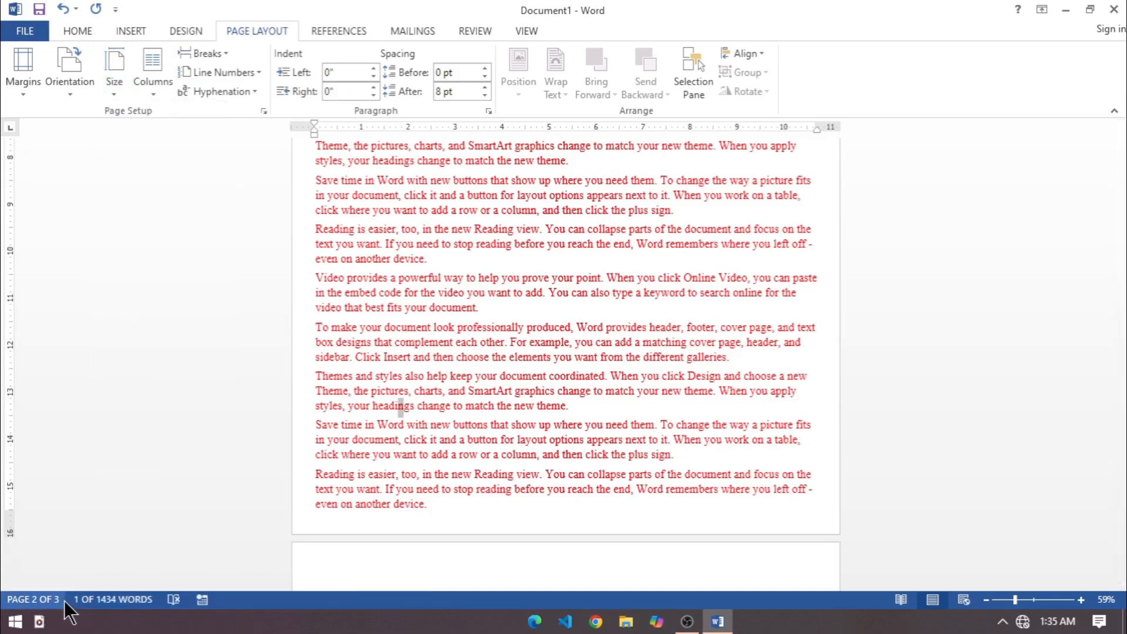
scroll(474, 478, "up", 8)
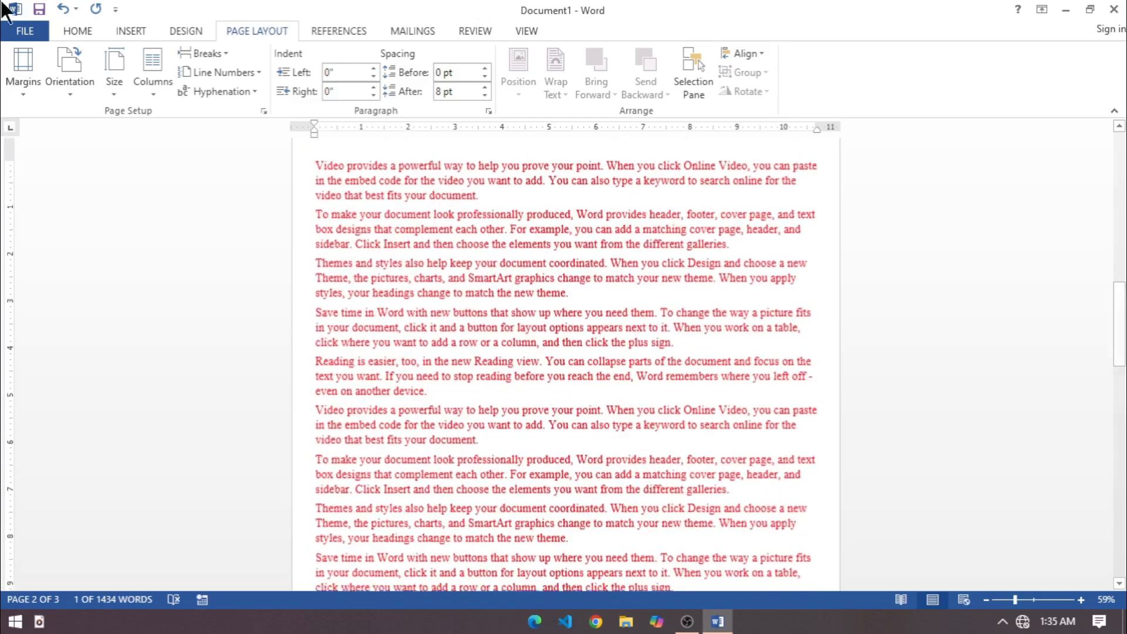
left_click_drag(1121, 329, 1110, 121)
left_click_drag(1120, 185, 1120, 219)
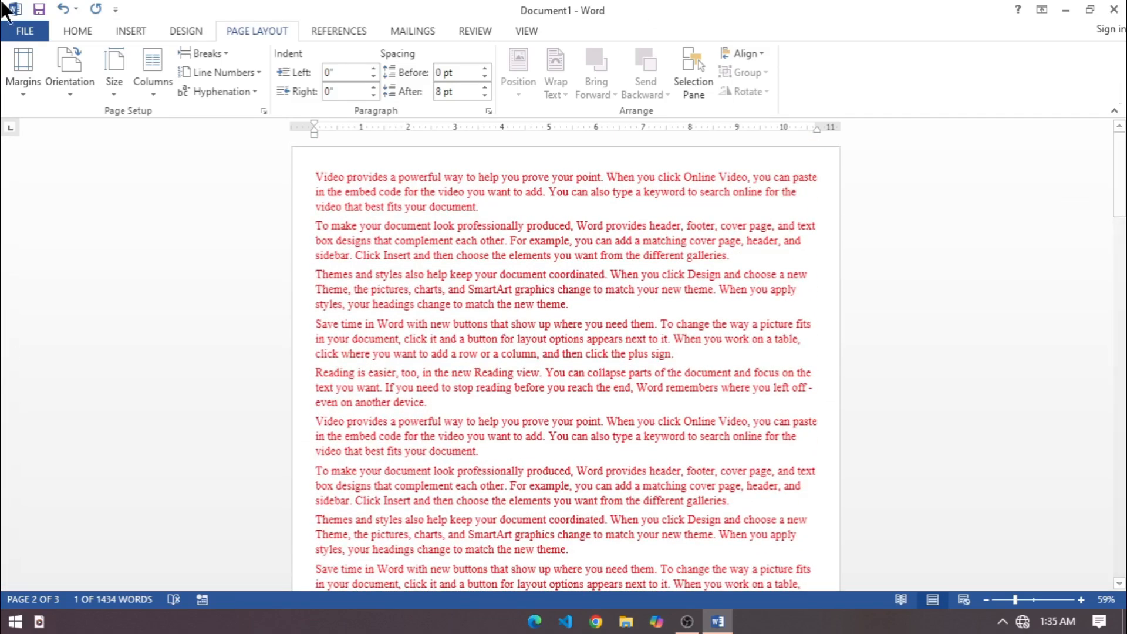
Set the document's paper size to A5 (5.83" x 8.27").
left_click(106, 94)
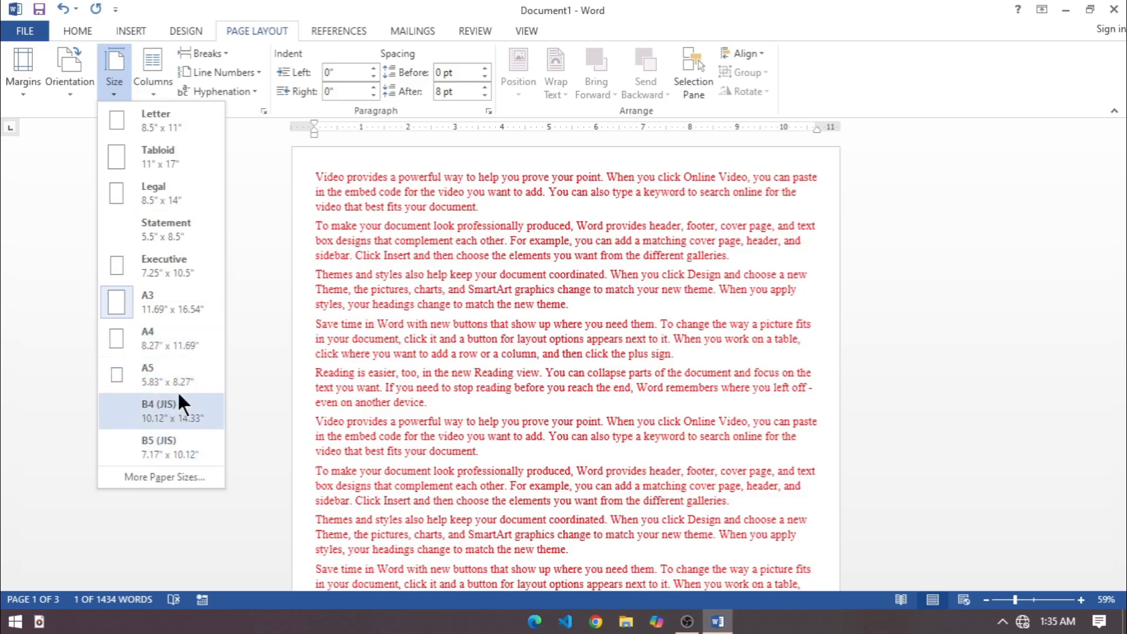
left_click(146, 376)
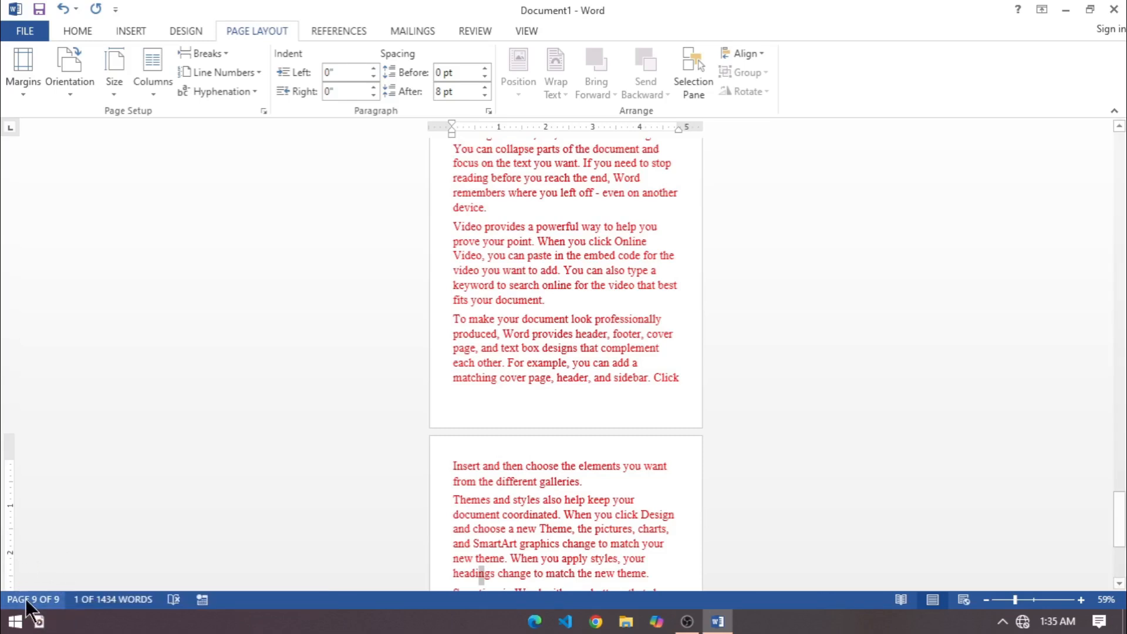
left_click_drag(1120, 532, 1119, 166)
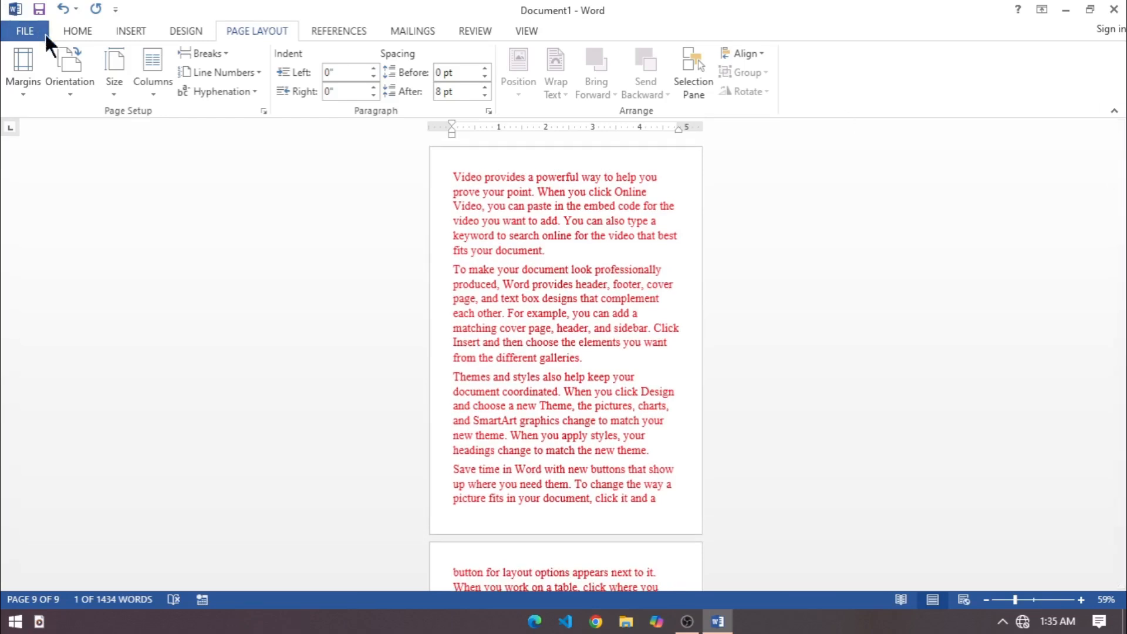
Set the document's paper size back to A4 (8.27" x 11.69").
left_click(114, 80)
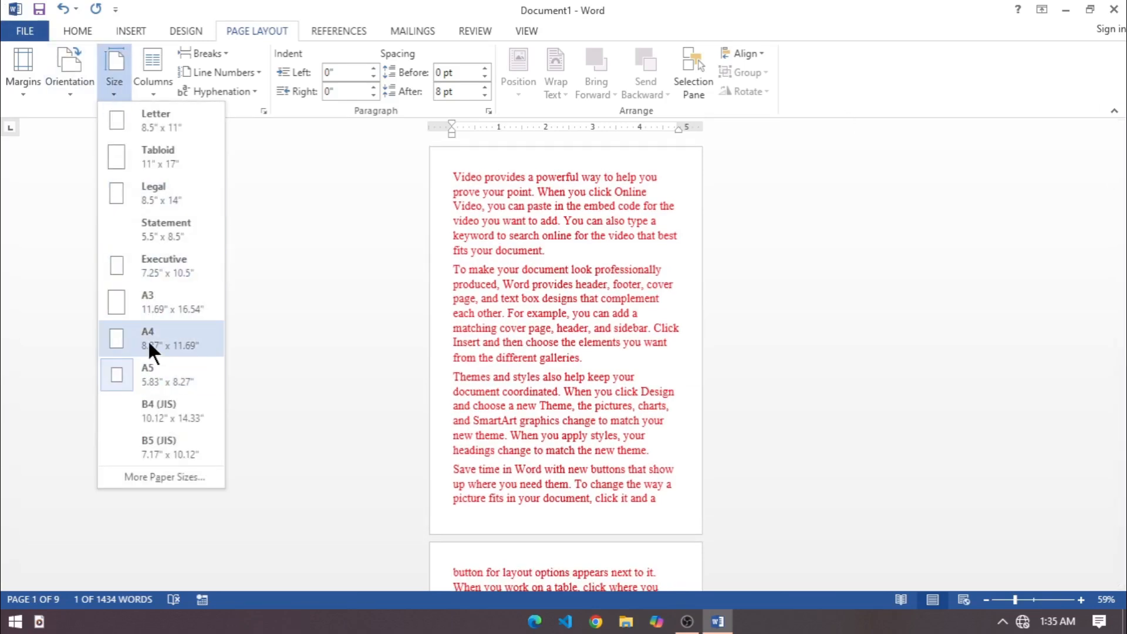
left_click(147, 339)
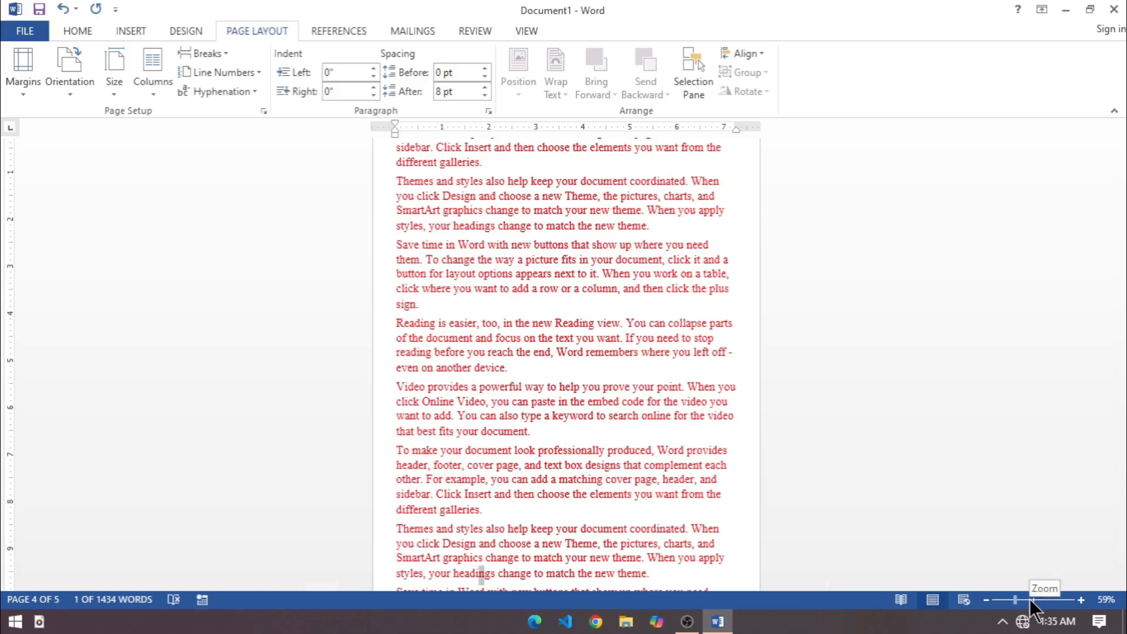
left_click(1032, 600)
scroll(763, 473, "down", 10)
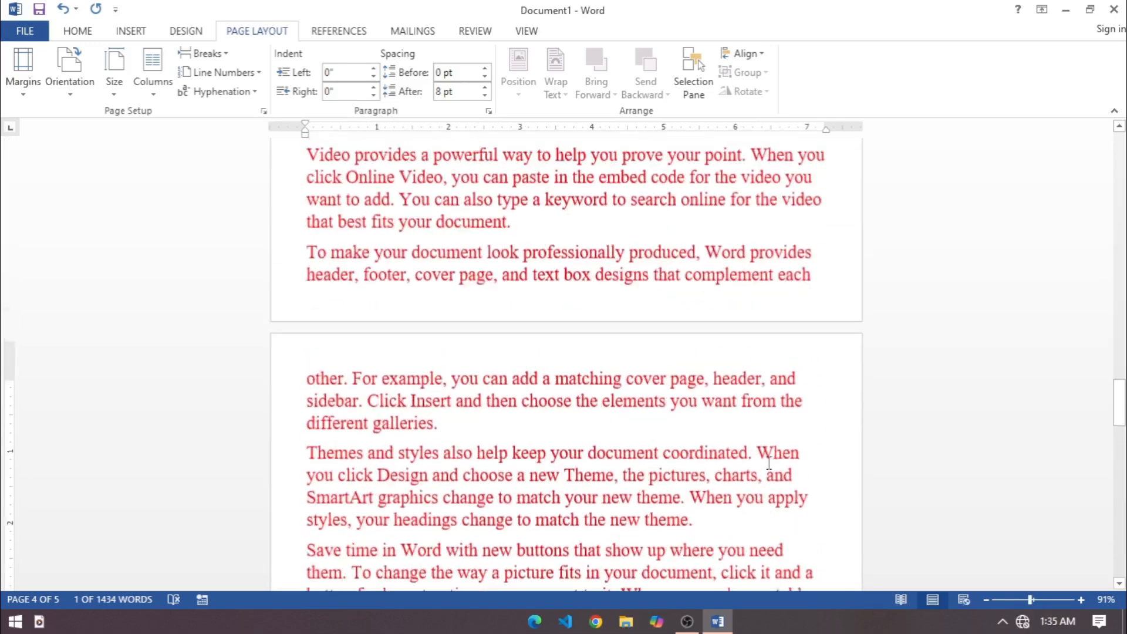
scroll(769, 464, "up", 3)
left_click_drag(1119, 383, 1119, 399)
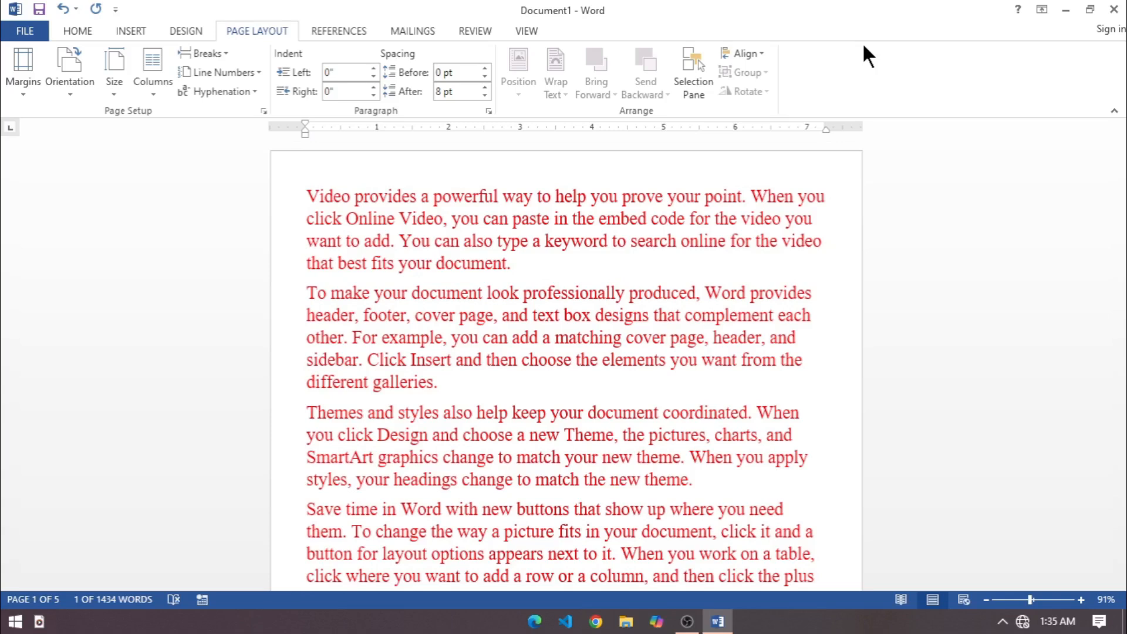
Change the font color of the entire document text to black.
key("ctrl+a")
left_click(76, 32)
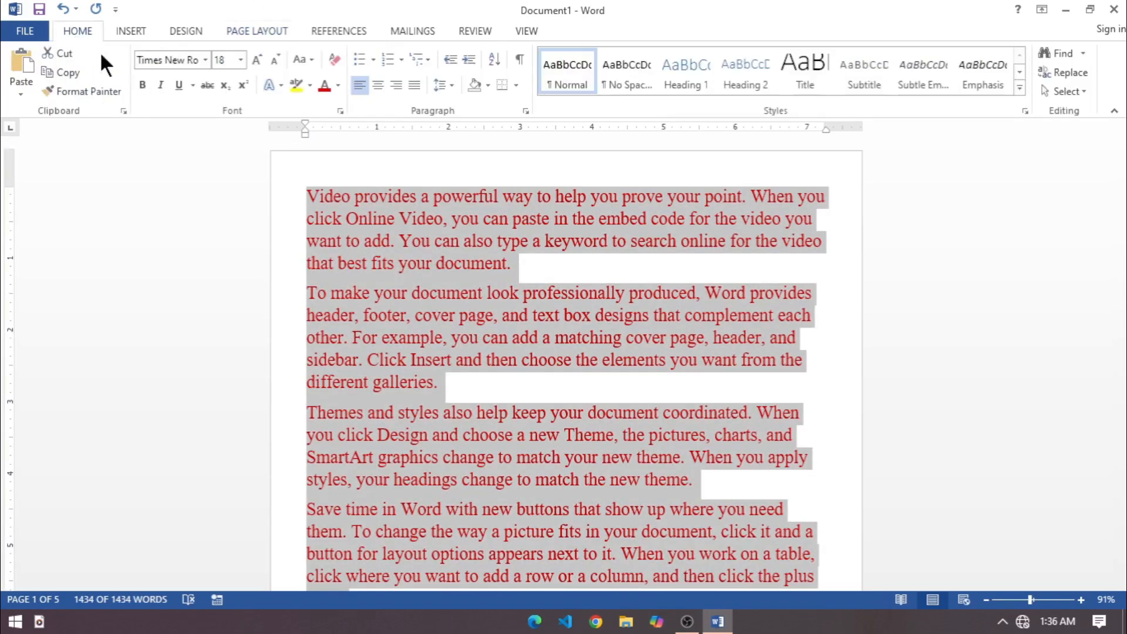
left_click(340, 83)
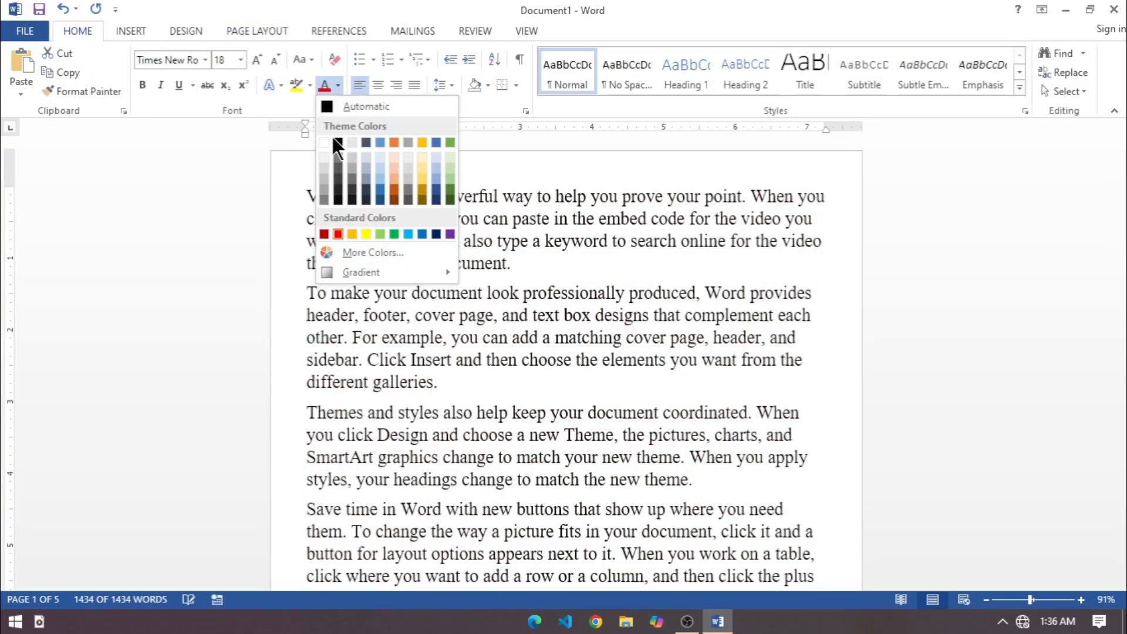
left_click(338, 142)
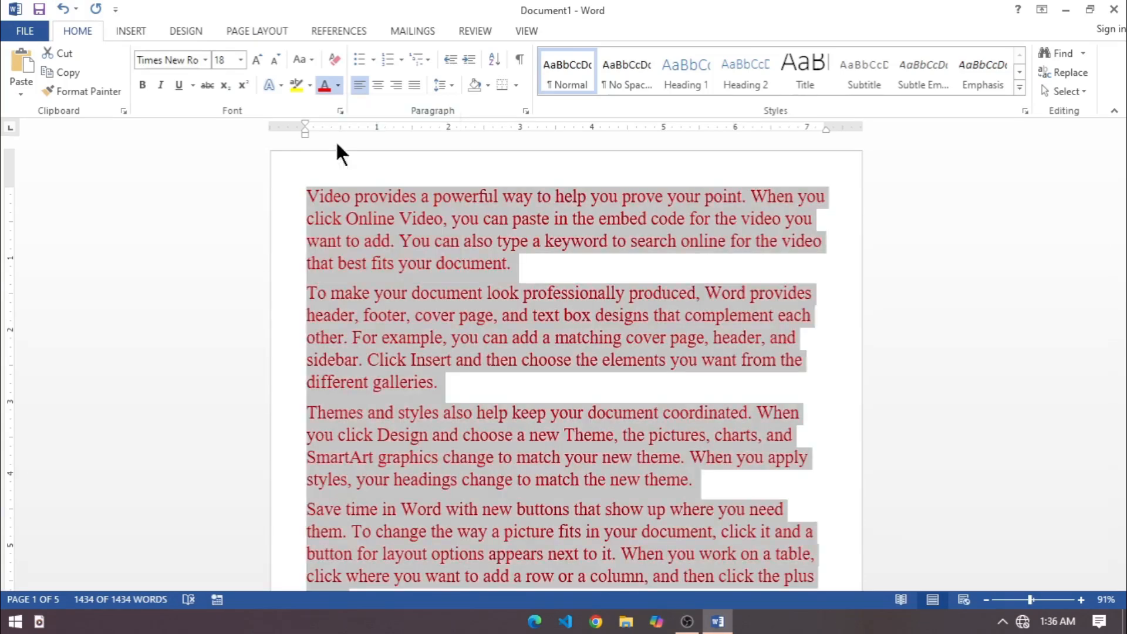
left_click(479, 289)
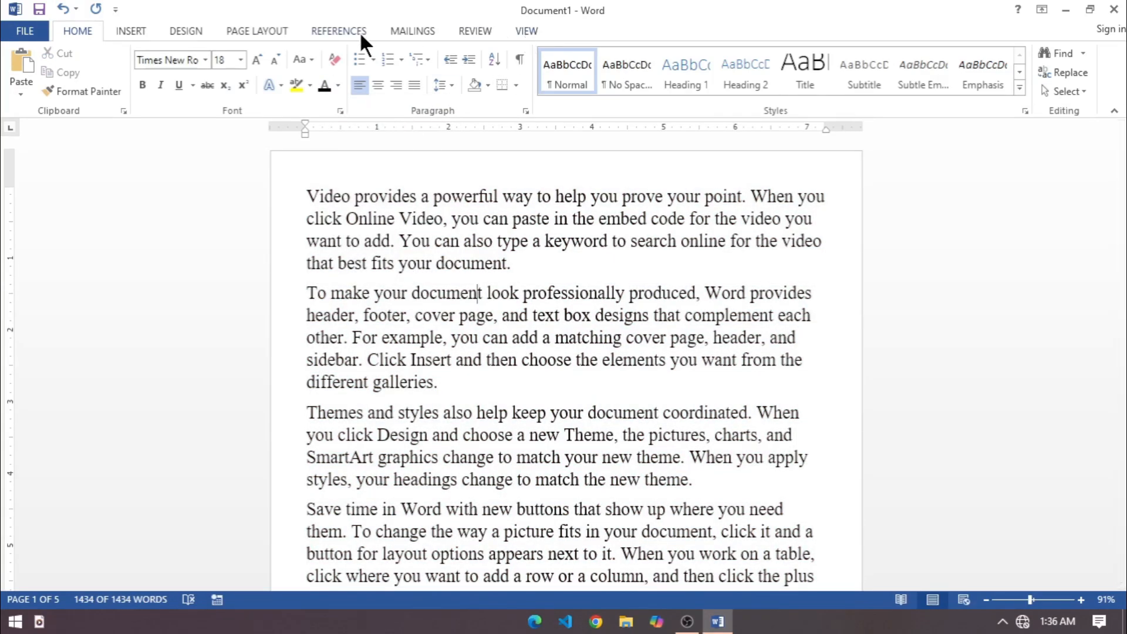
Lay out the entire document text in two equal columns.
left_click(274, 33)
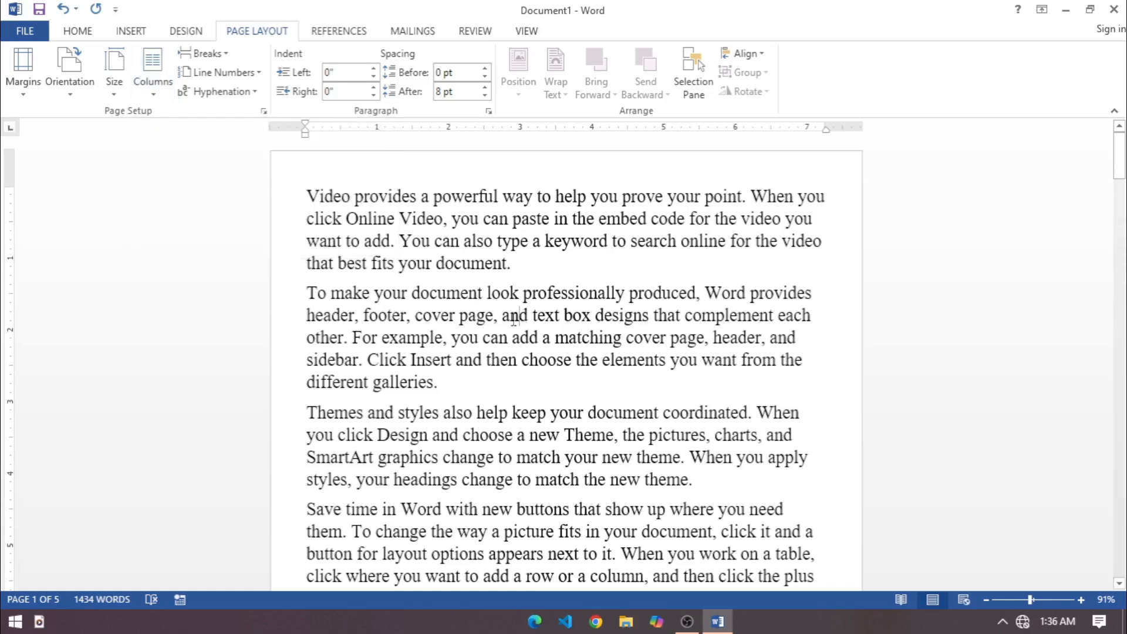
key("ctrl+a")
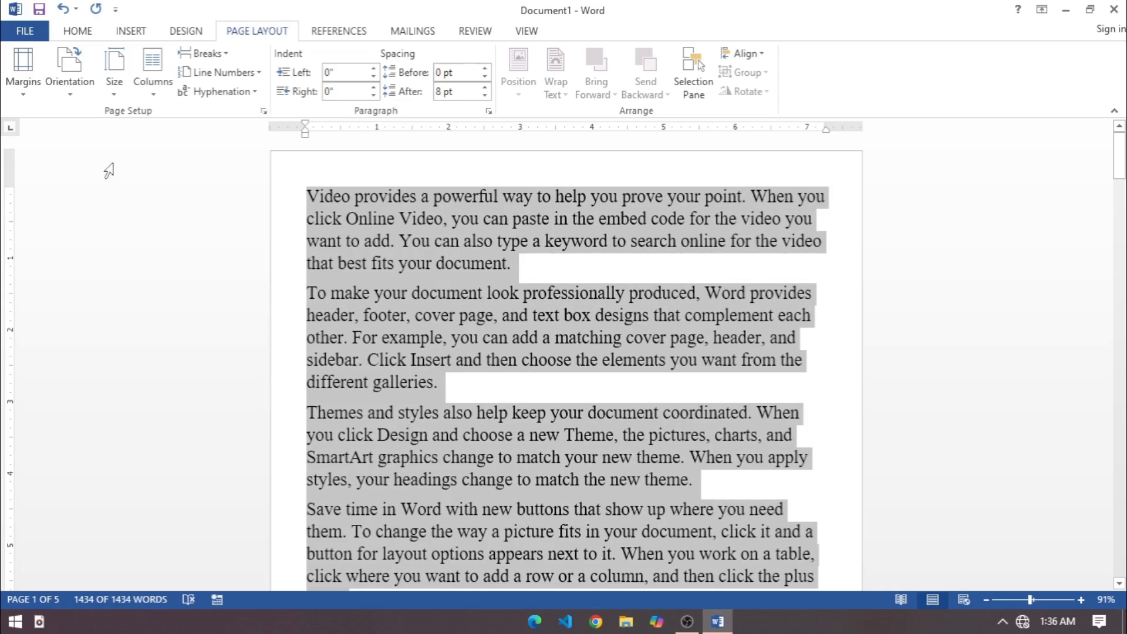
left_click(157, 97)
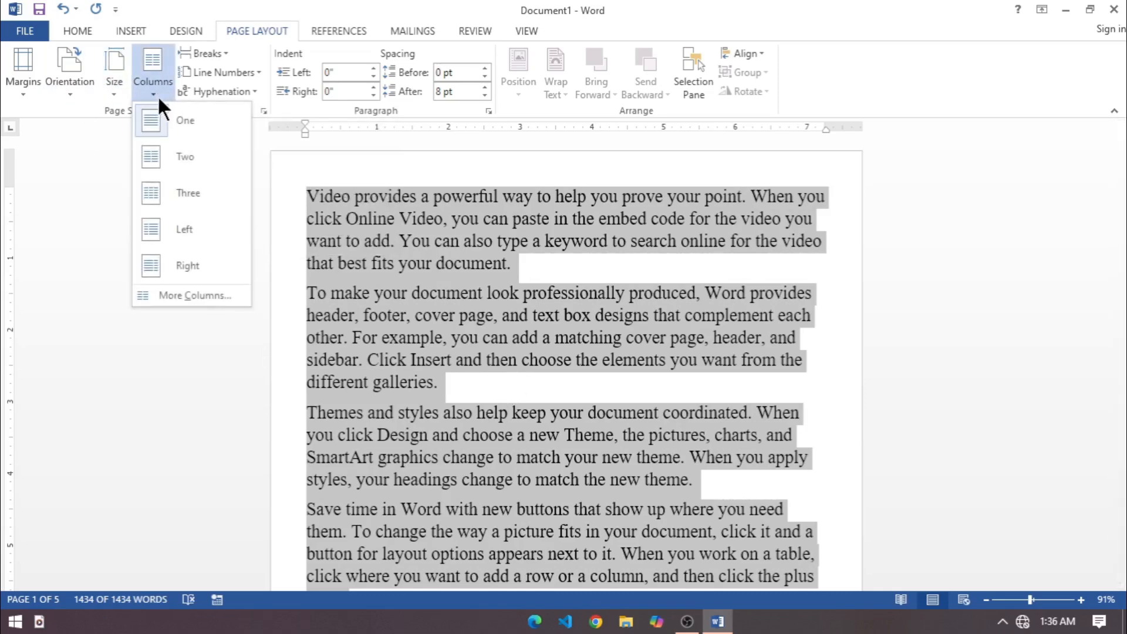
left_click(178, 153)
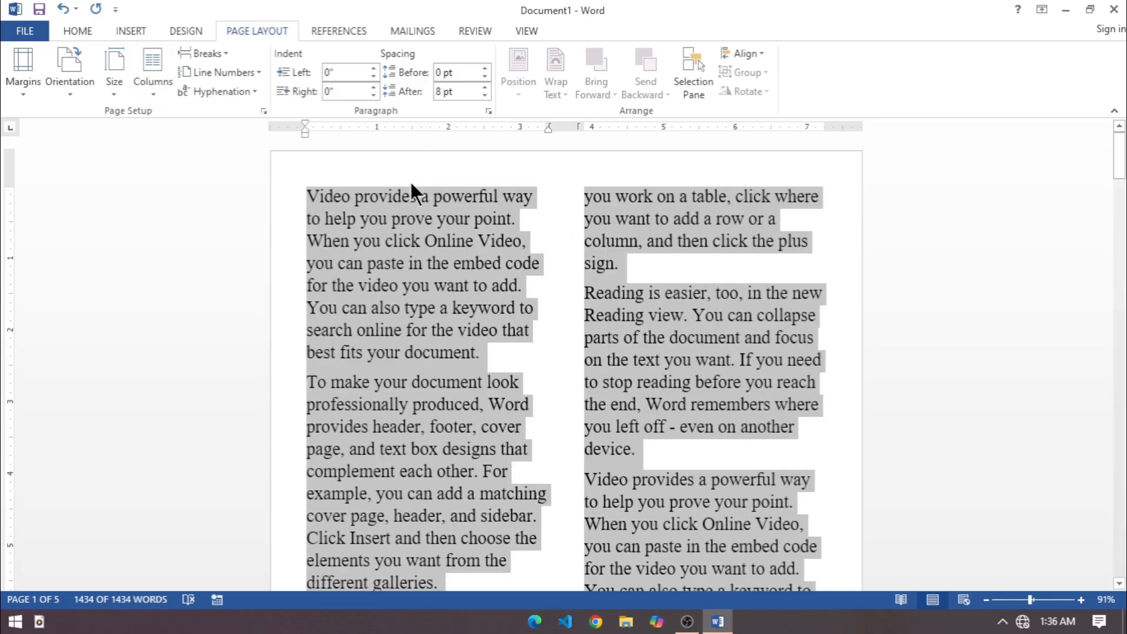
Apply the Three column preset to the selected text, followed by the Right preset.
left_click(153, 76)
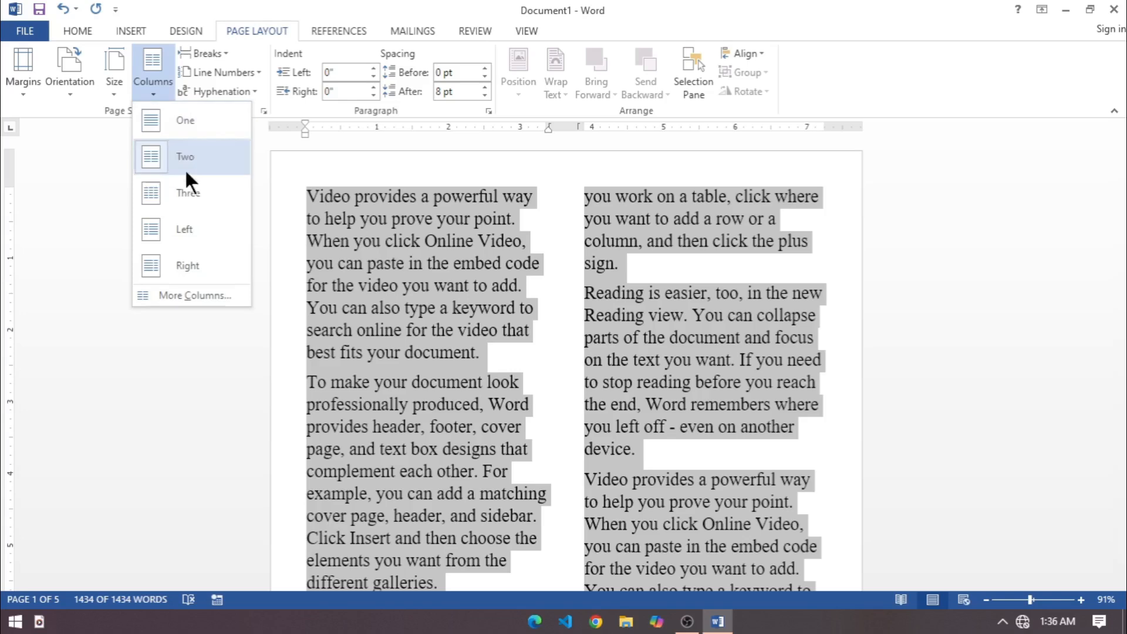
left_click(189, 206)
left_click(154, 86)
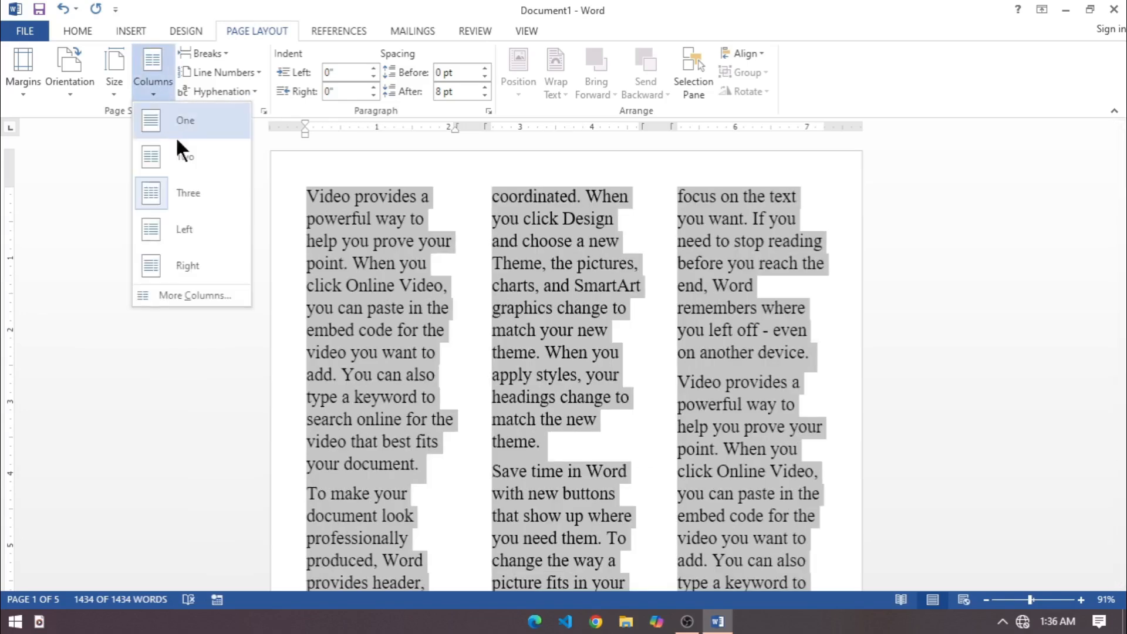
left_click(188, 266)
Set the selected text to two columns with a line between them and review the pages.
left_click(162, 82)
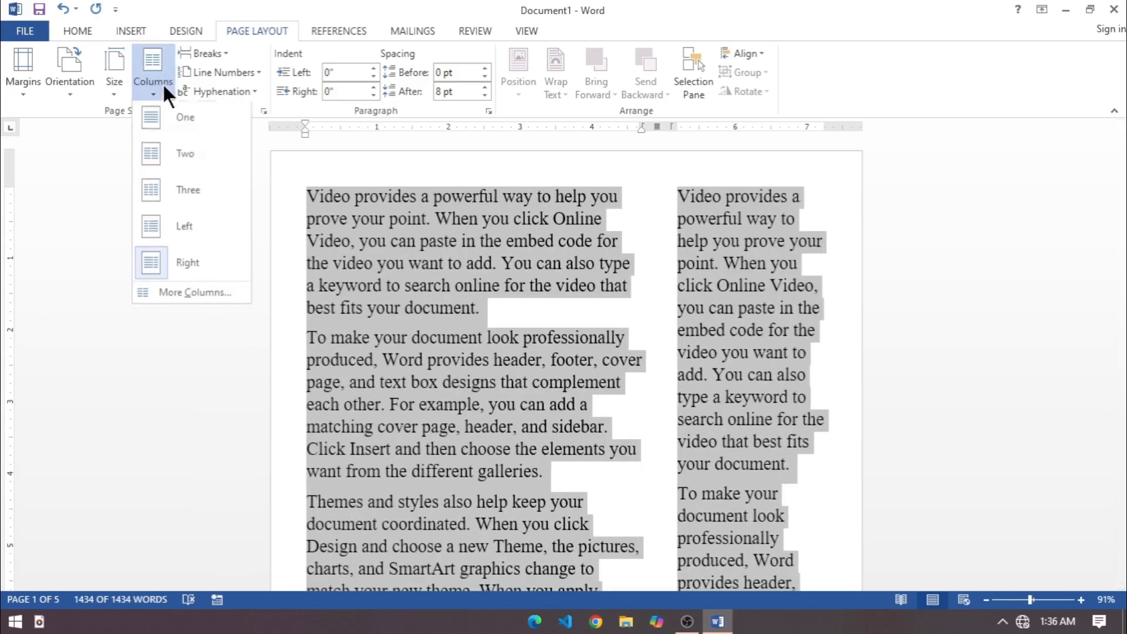
left_click(183, 154)
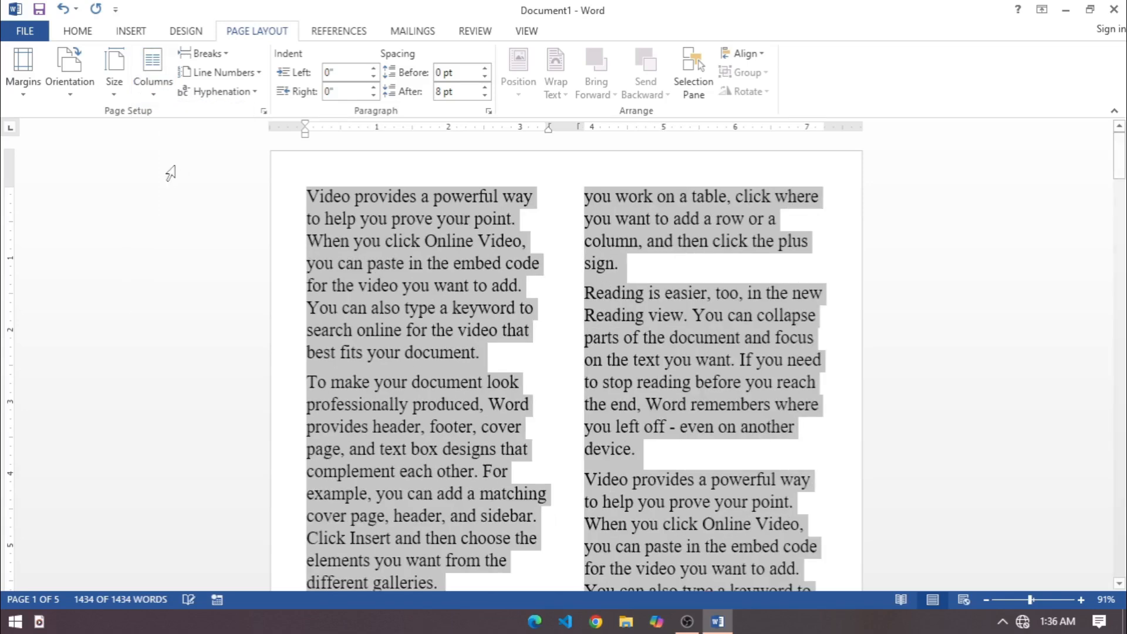
left_click(150, 88)
left_click(182, 297)
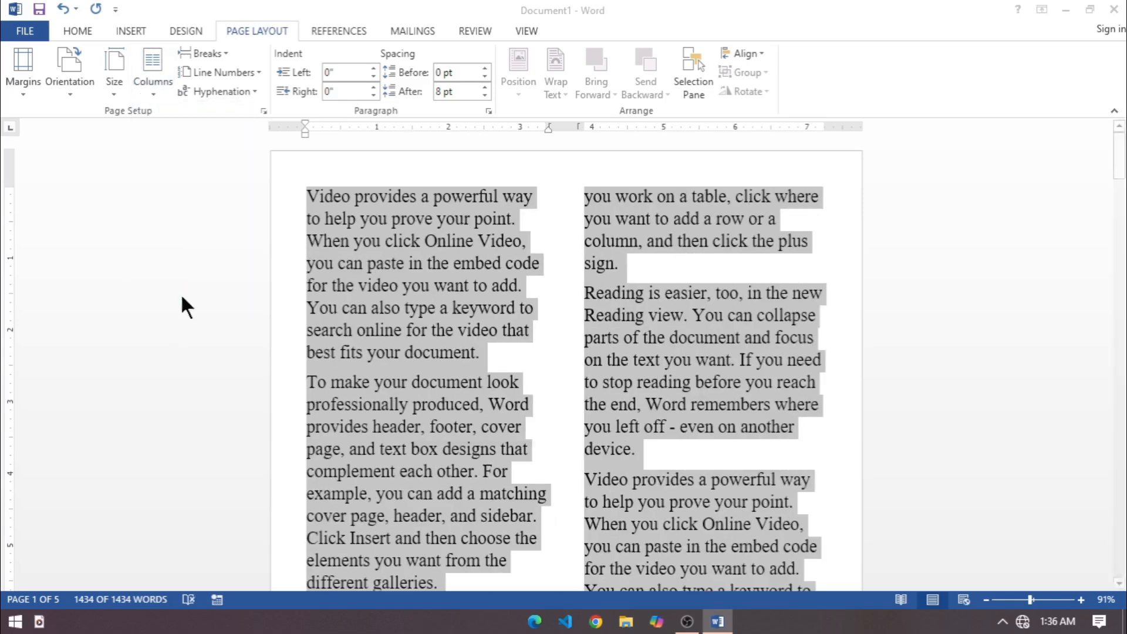
left_click(626, 256)
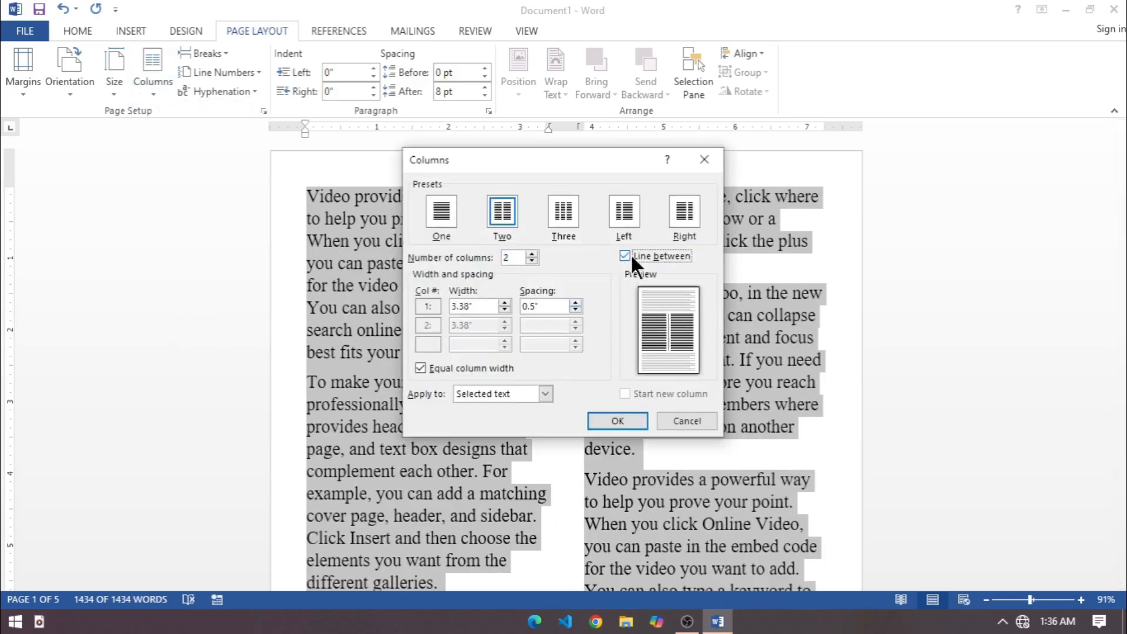
left_click(619, 420)
scroll(608, 424, "down", 10)
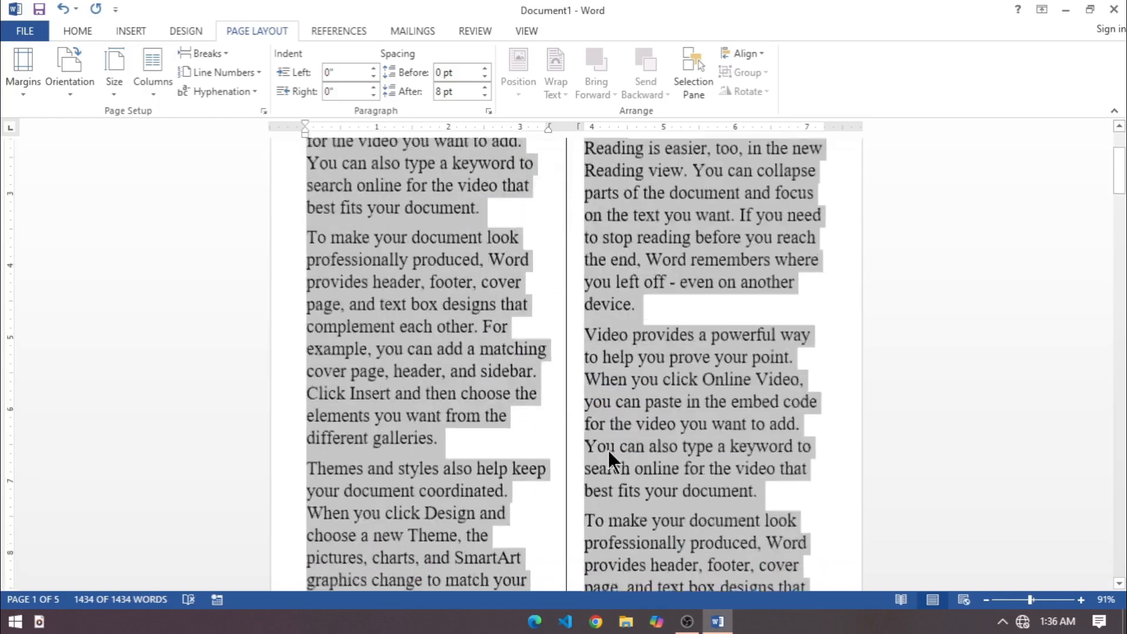
scroll(627, 460, "down", 6)
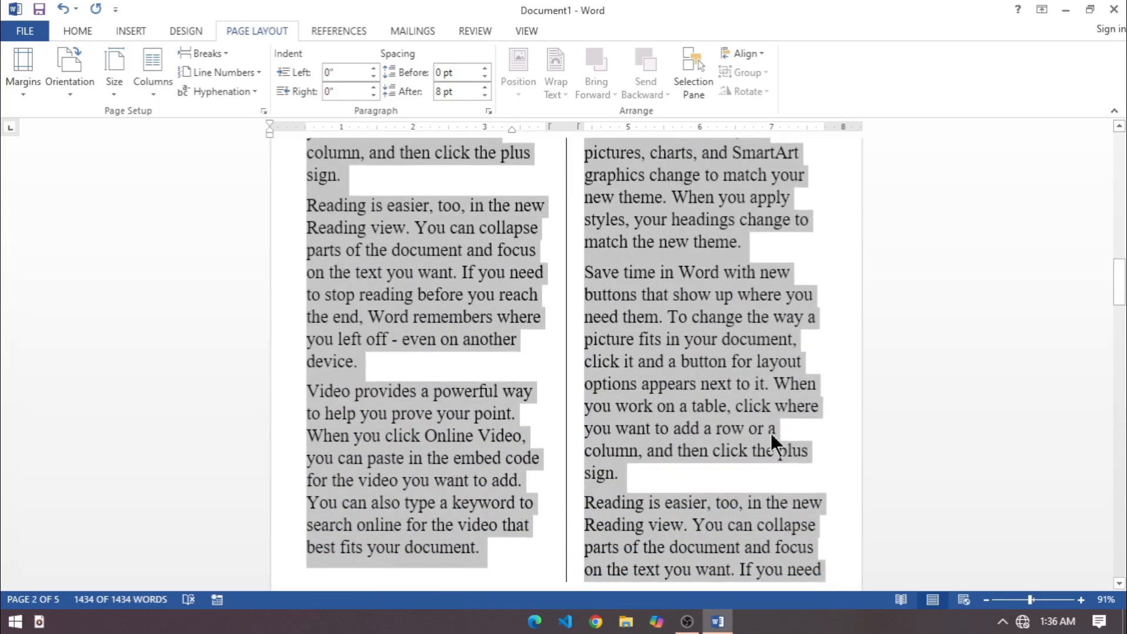
left_click_drag(1120, 287, 1119, 94)
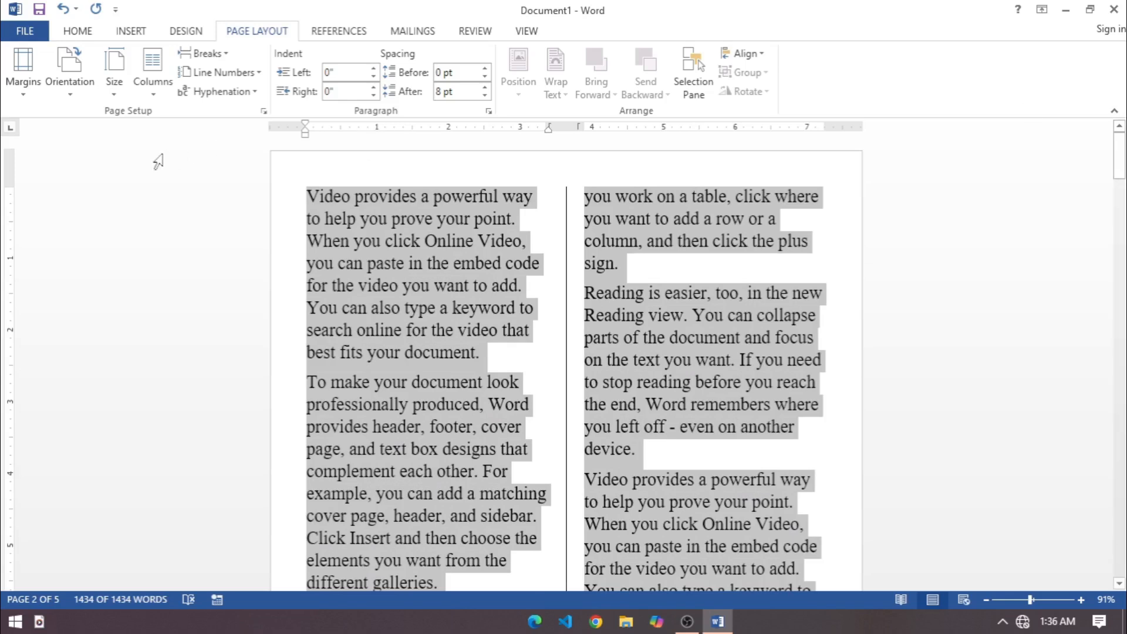
Deselect the text and return the document to a single-column layout.
left_click(527, 308)
scroll(451, 273, "down", 3)
scroll(364, 331, "up", 3)
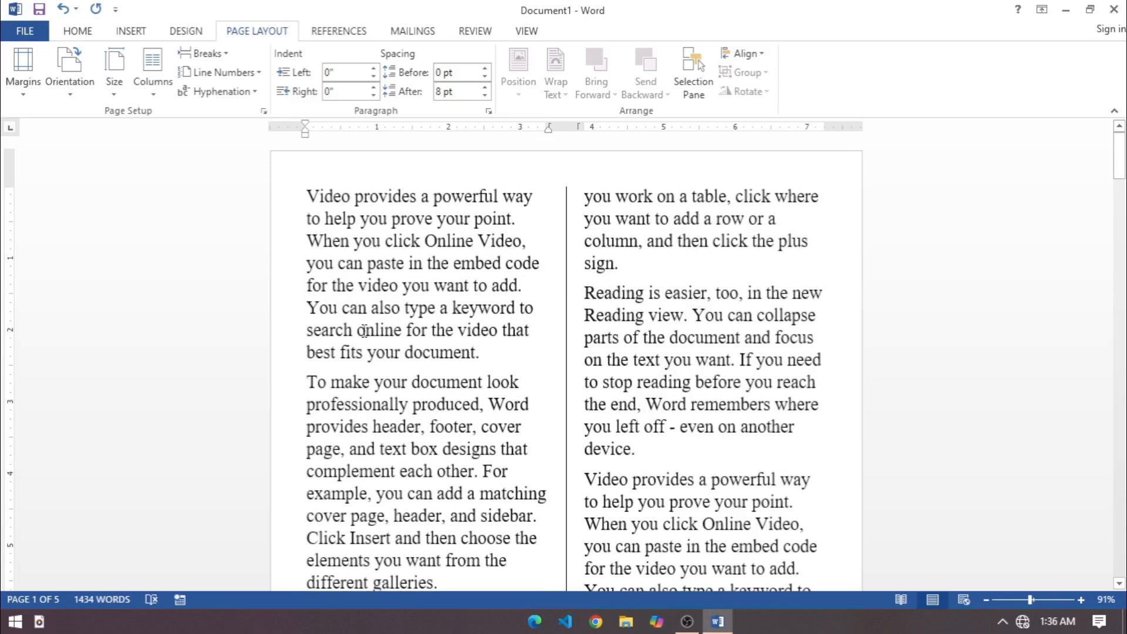
left_click(152, 88)
left_click(167, 121)
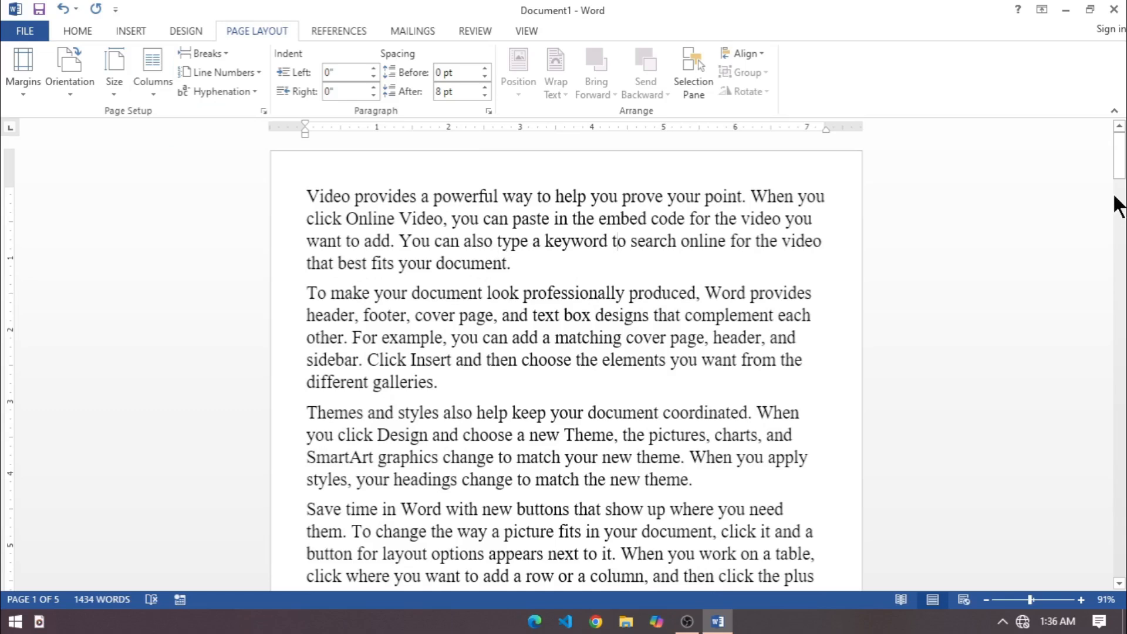
left_click(1120, 156)
Insert page numbers at the top of the page using Plain Number 2, close the header, and review the pages.
left_click(147, 29)
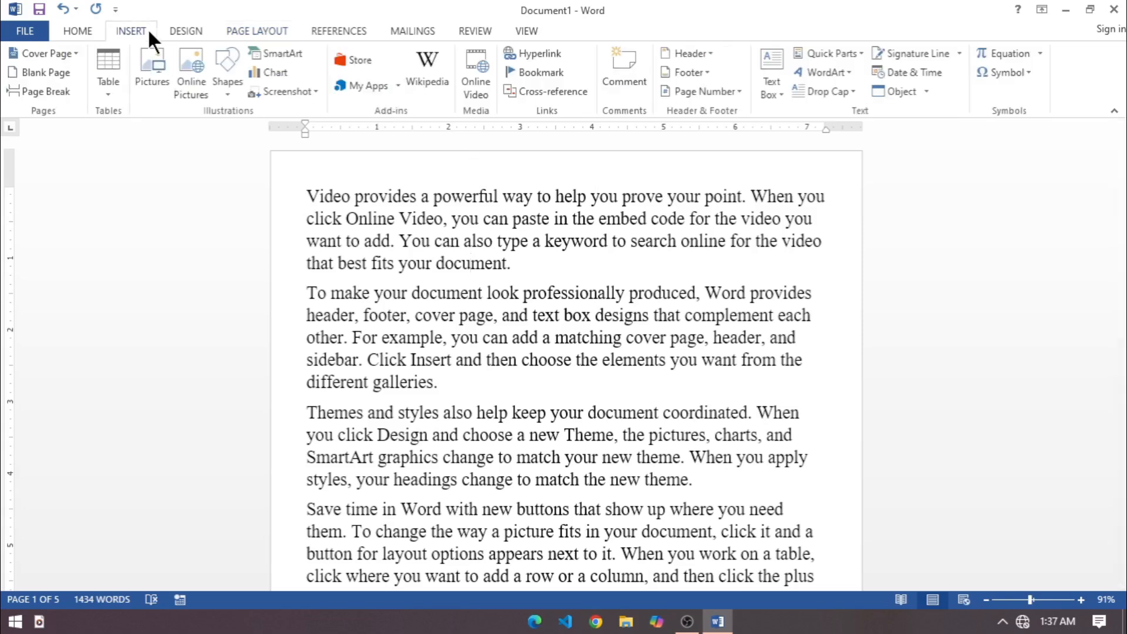
left_click(715, 93)
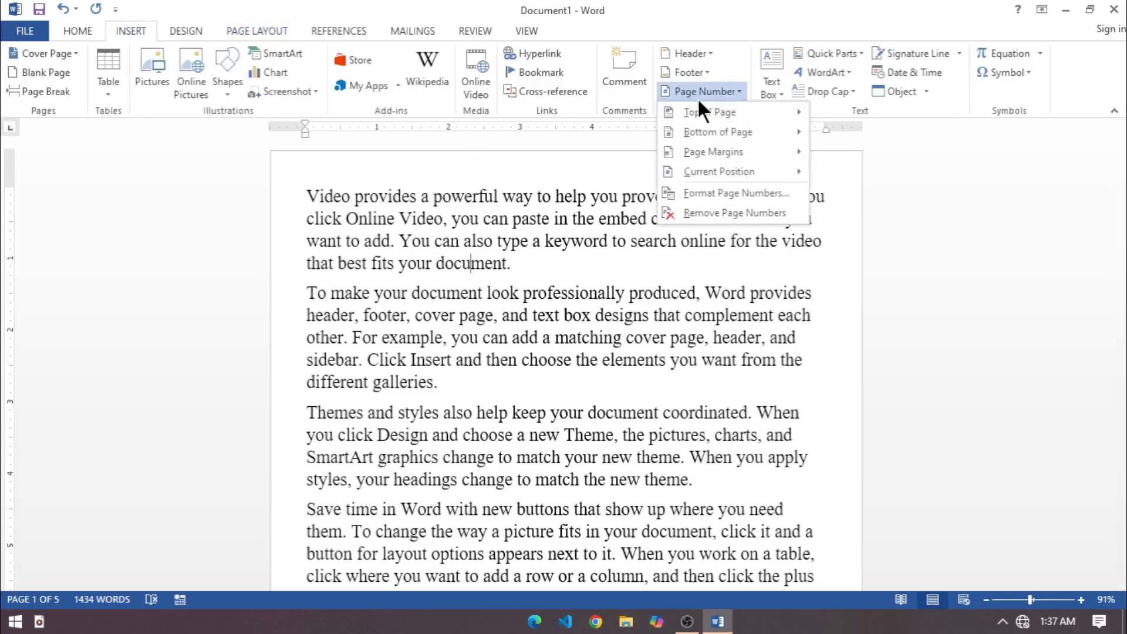
mouse_move(712, 107)
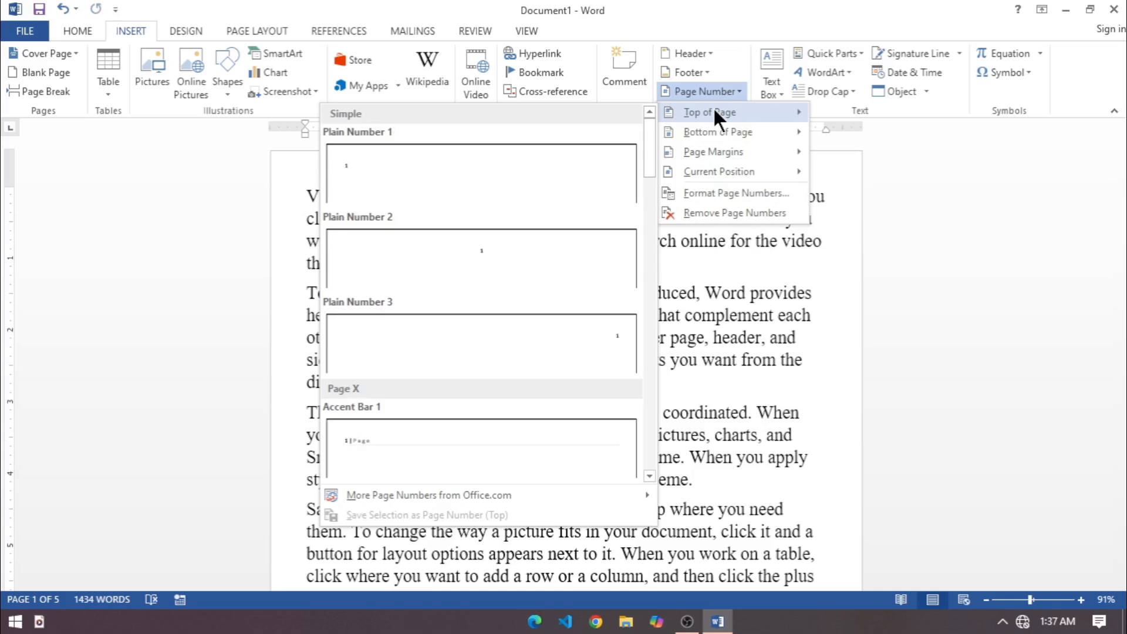
left_click(487, 250)
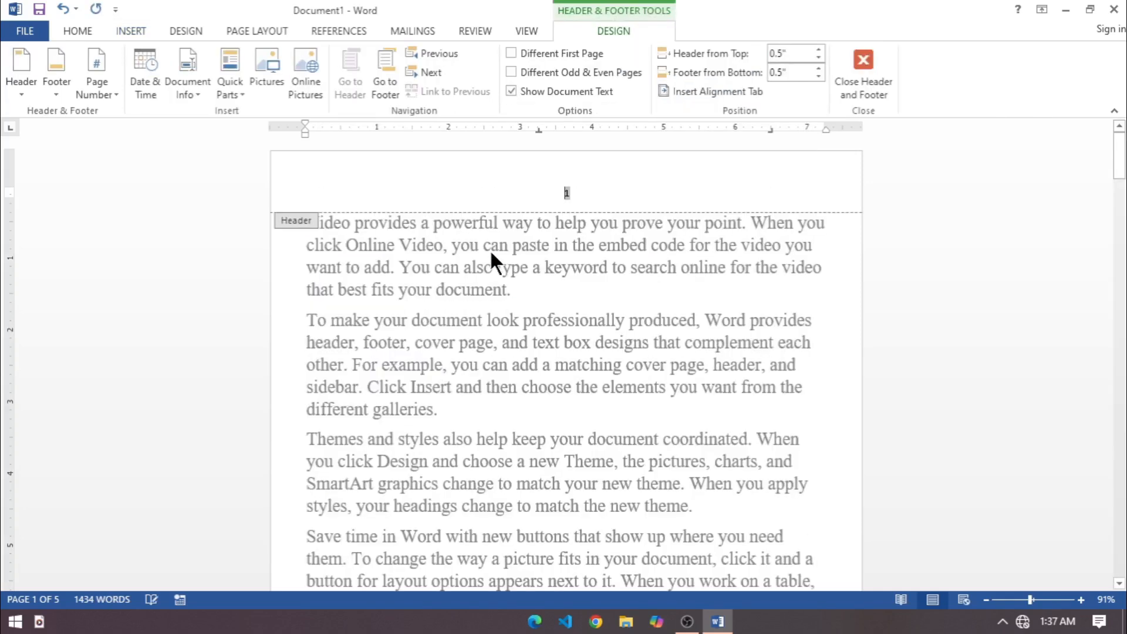
left_click(862, 54)
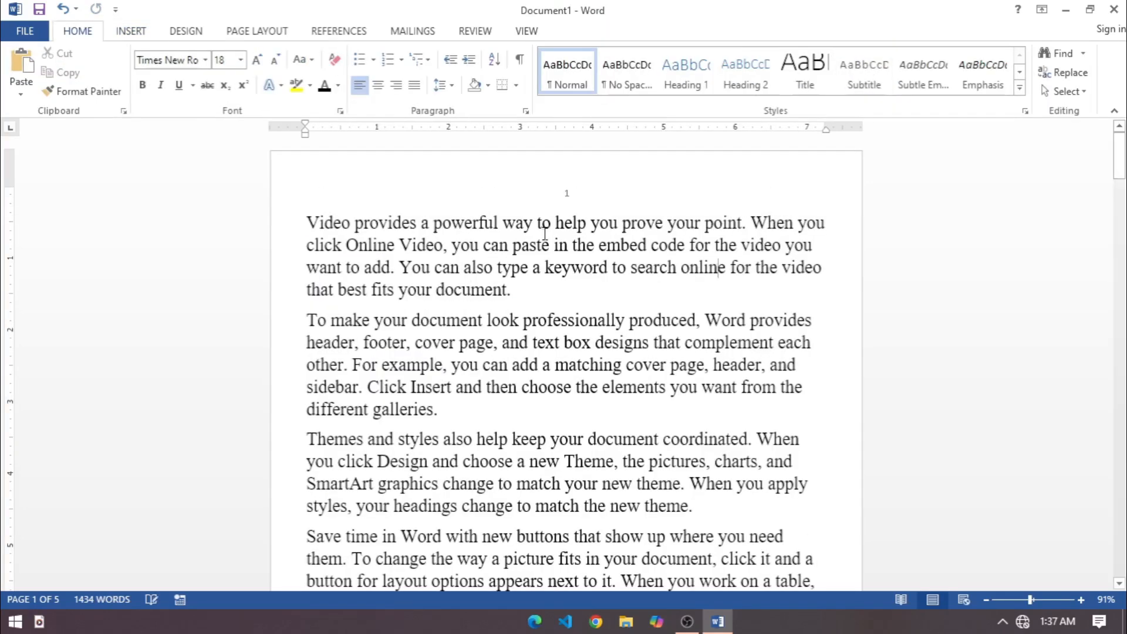
scroll(545, 233, "down", 12)
scroll(605, 266, "up", 10)
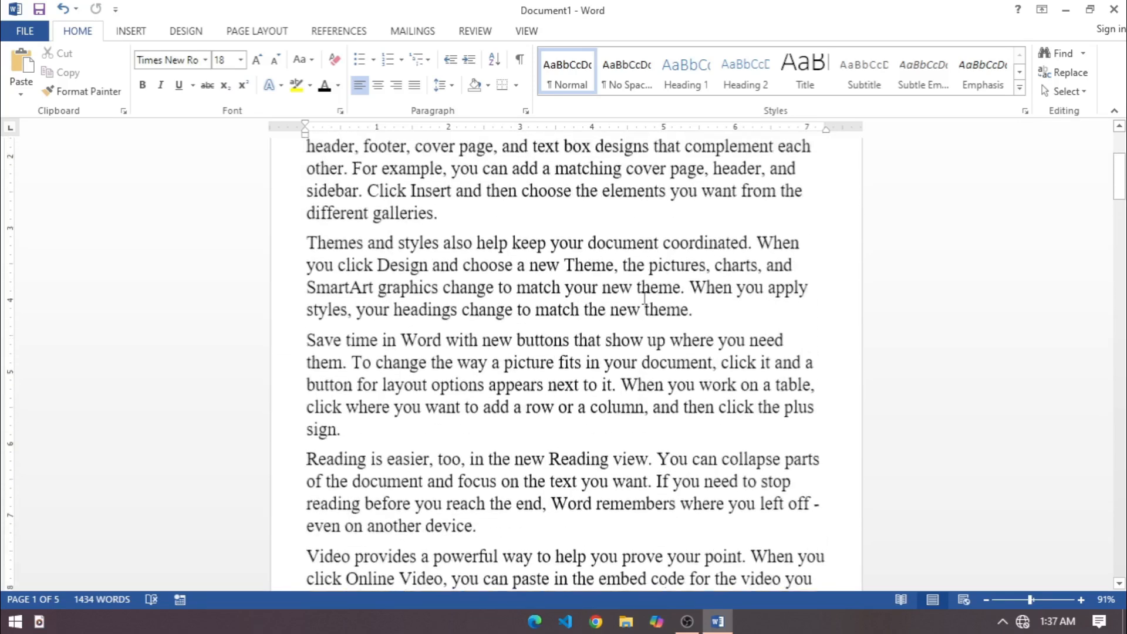
scroll(644, 298, "up", 3)
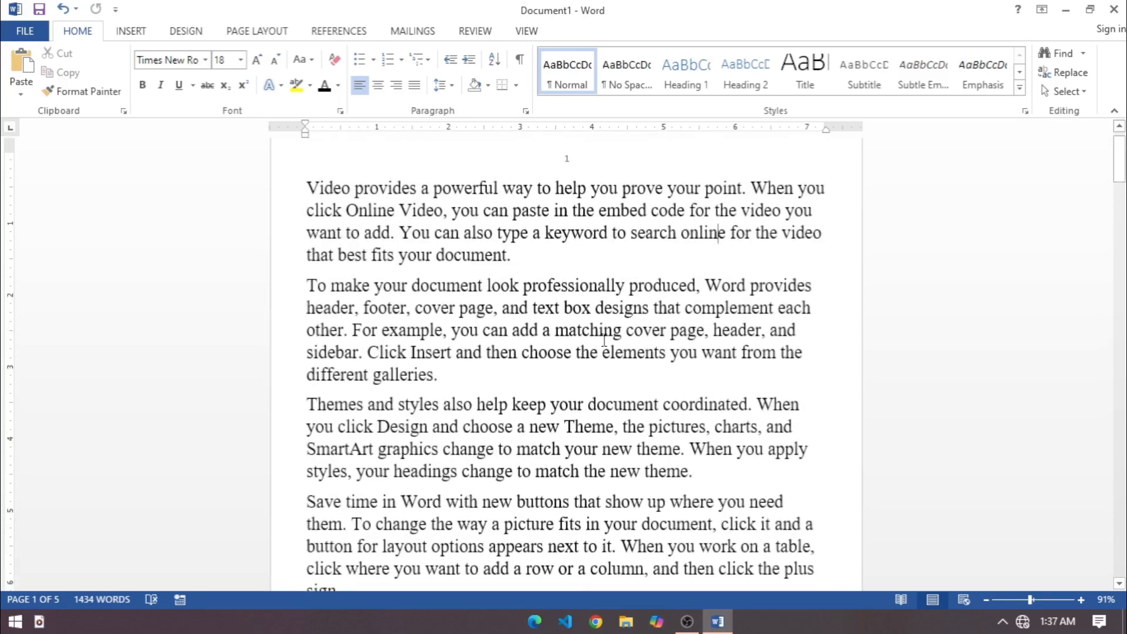
Insert an Odd Page section break on a new line after the paragraph ending "different galleries.".
left_click(254, 32)
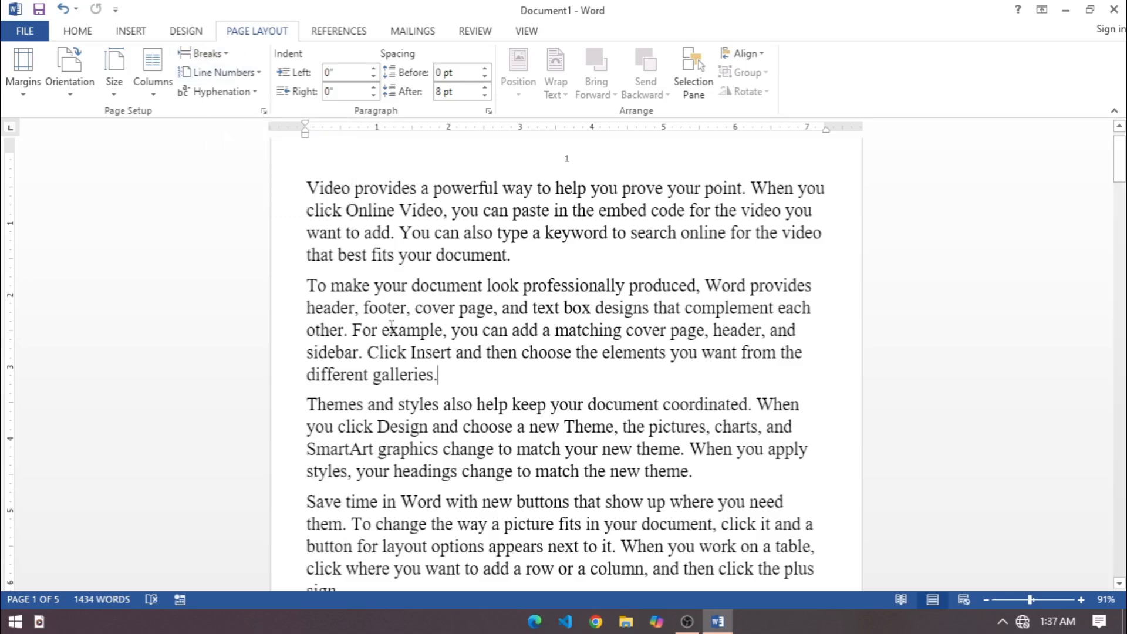
key("Return")
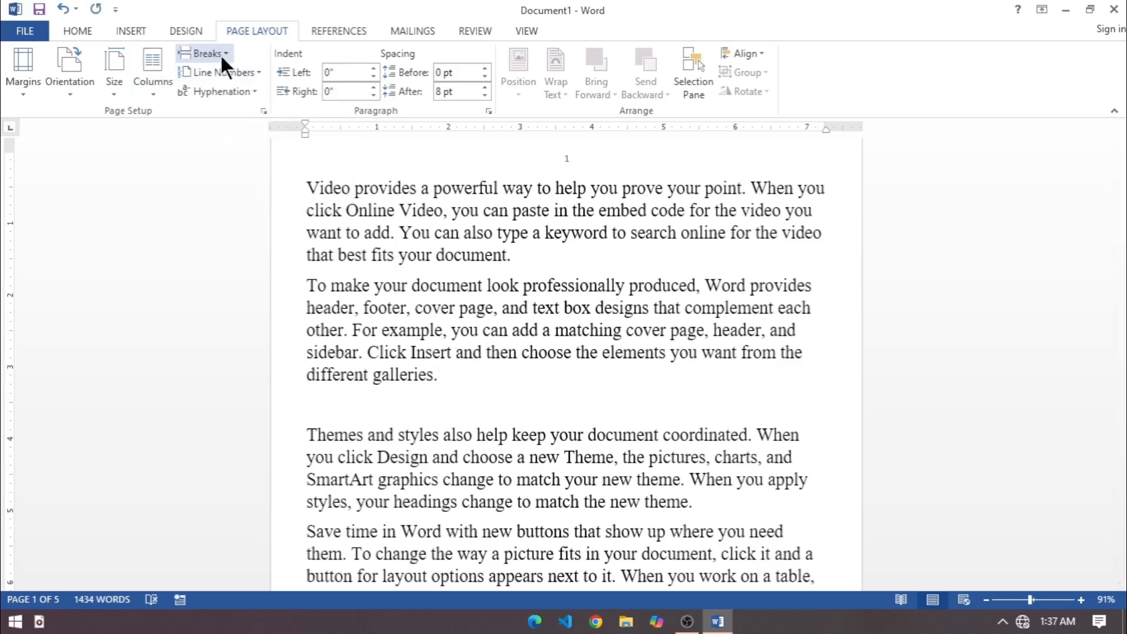
left_click(220, 54)
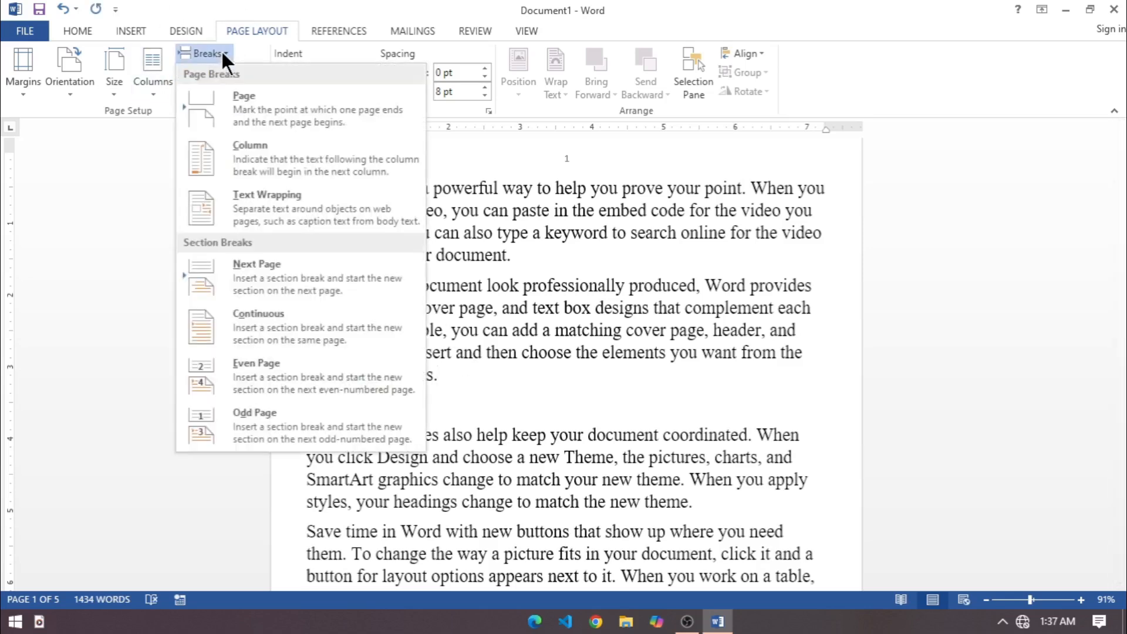
left_click(288, 419)
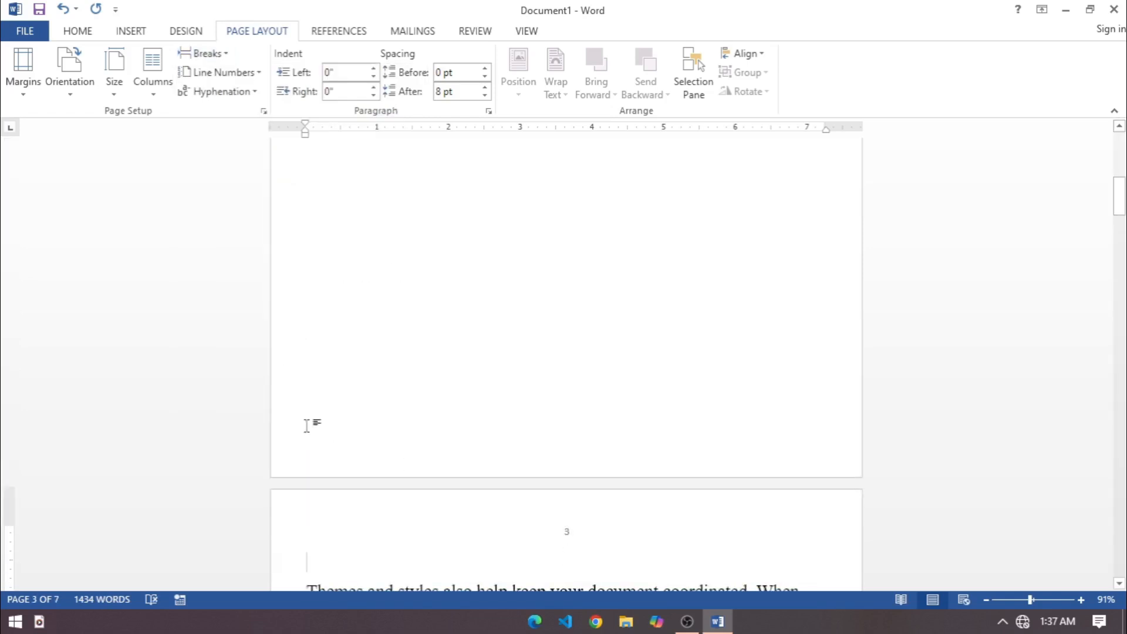
scroll(567, 537, "up", 20)
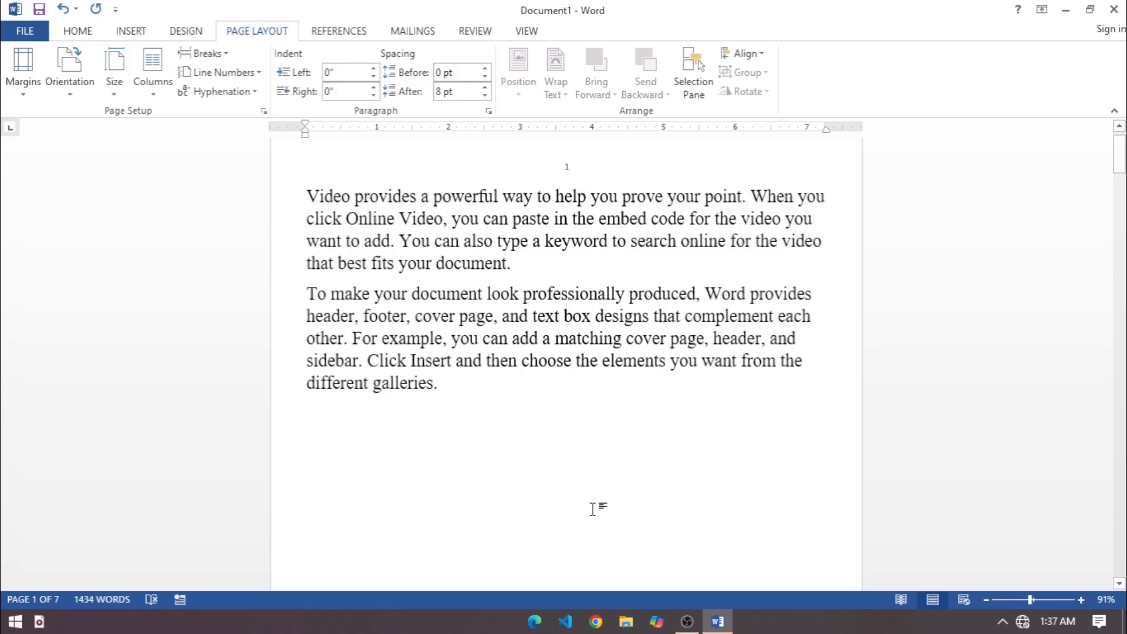
scroll(593, 509, "down", 20)
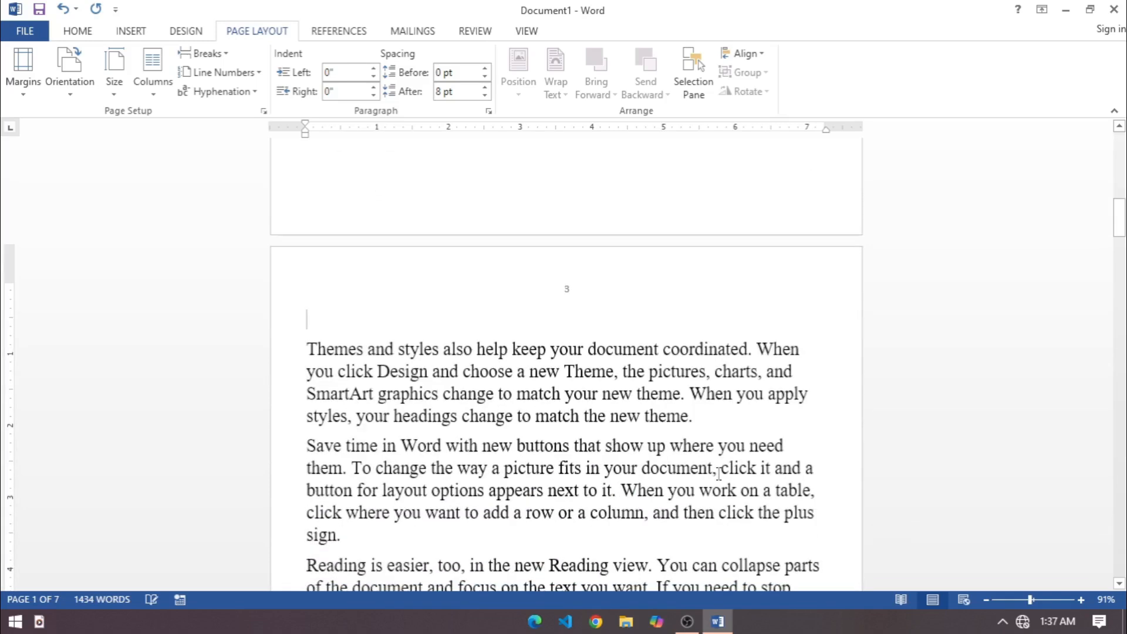
Insert an Odd Page section break on a new line after the "Themes and styles" paragraph.
key("Return")
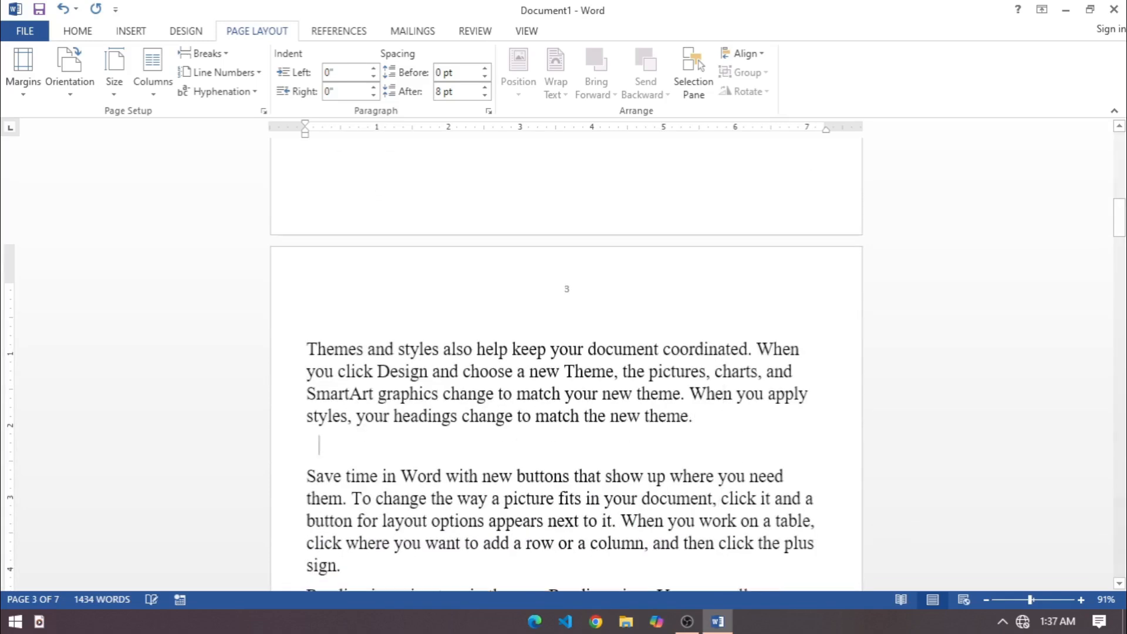
left_click(223, 51)
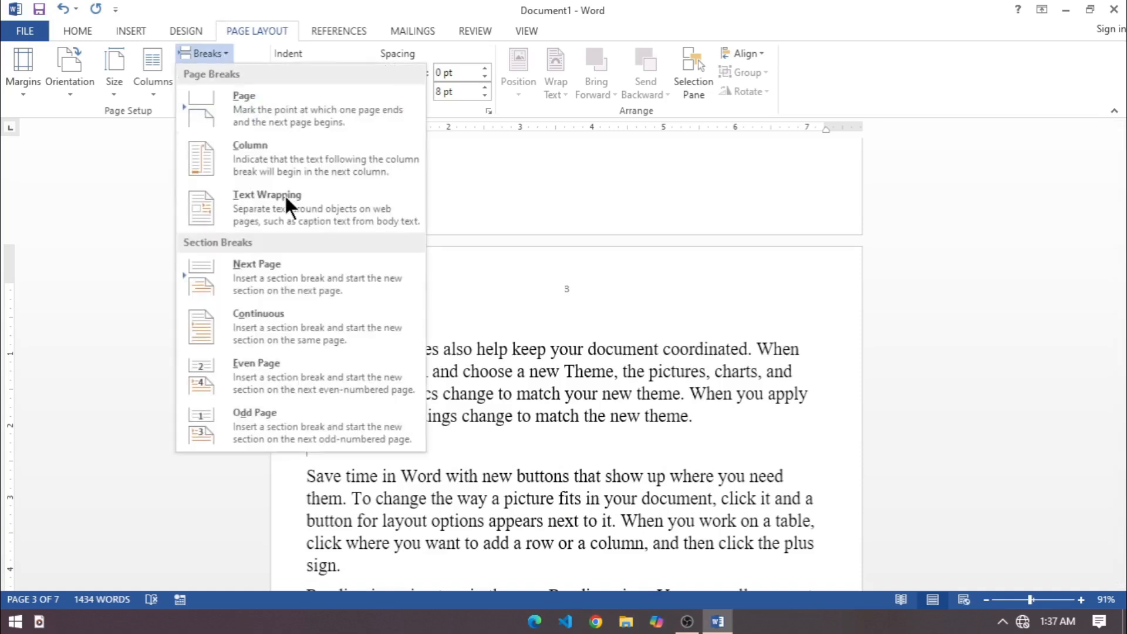
left_click(283, 421)
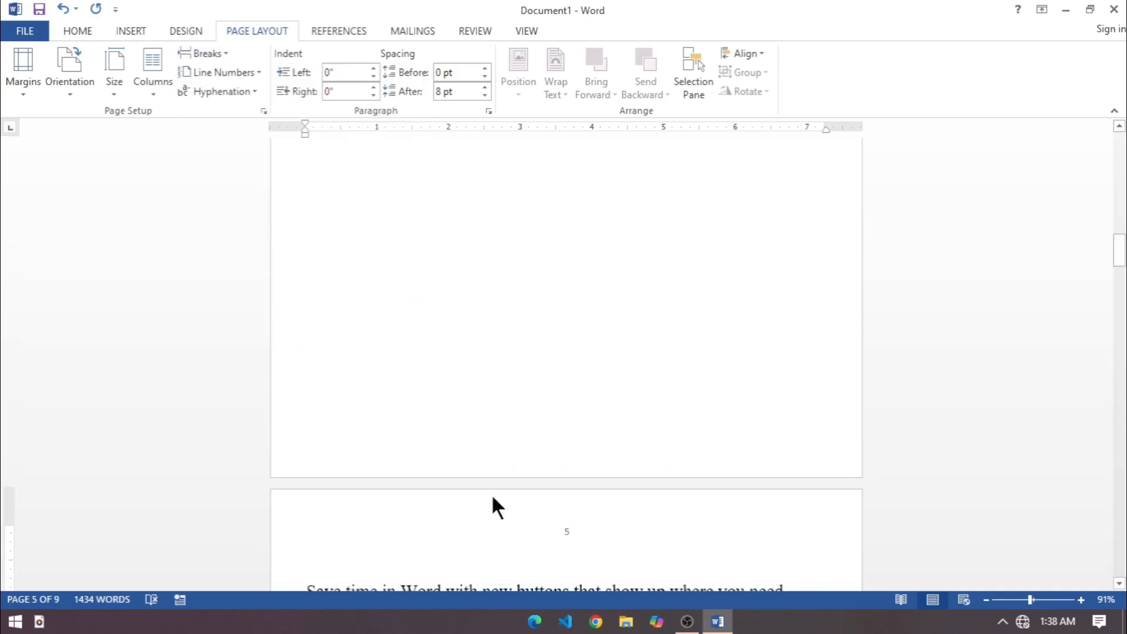
scroll(551, 453, "up", 10)
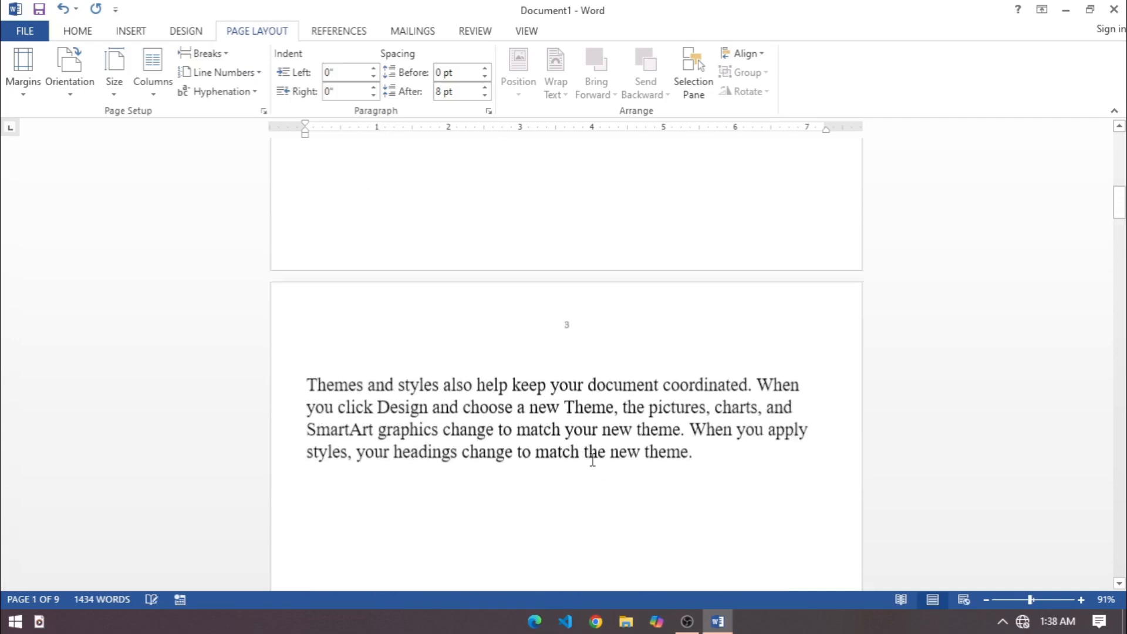
scroll(602, 450, "up", 10)
Insert a Next Page section break below the second paragraph on page 1 and check the following pages.
left_click(466, 433)
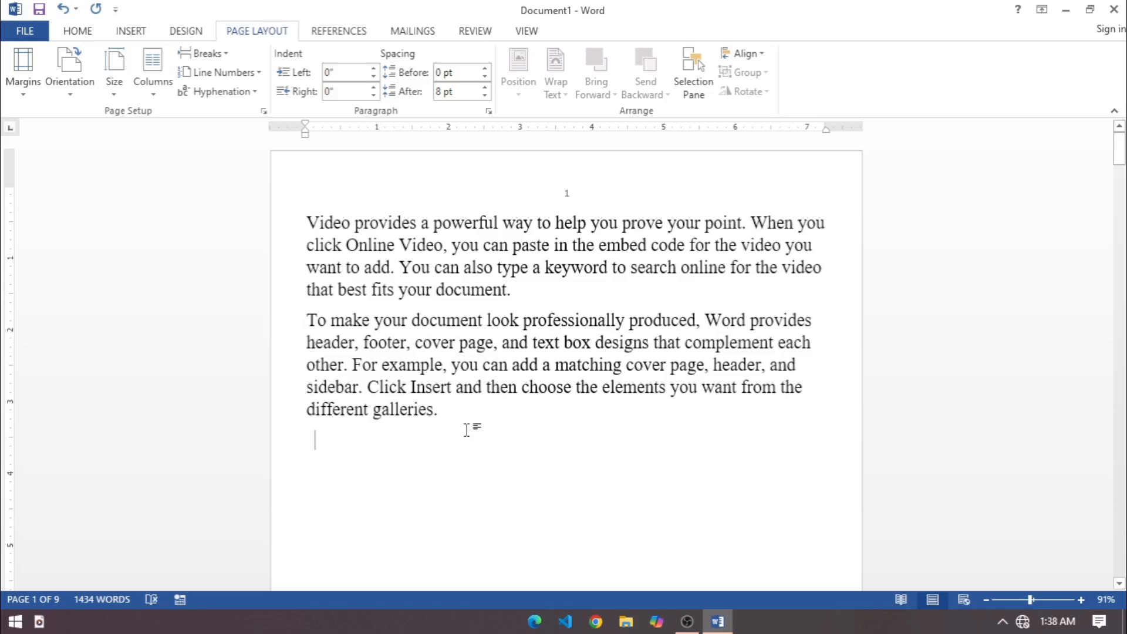
left_click(225, 55)
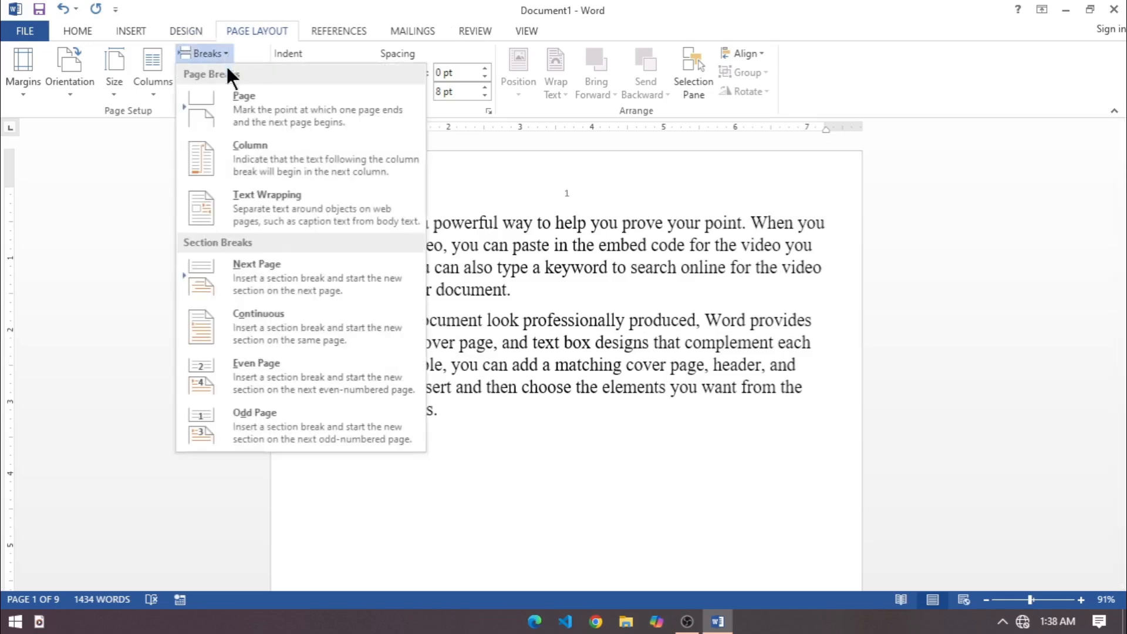
left_click(258, 287)
scroll(650, 573, "down", 3)
scroll(649, 569, "down", 15)
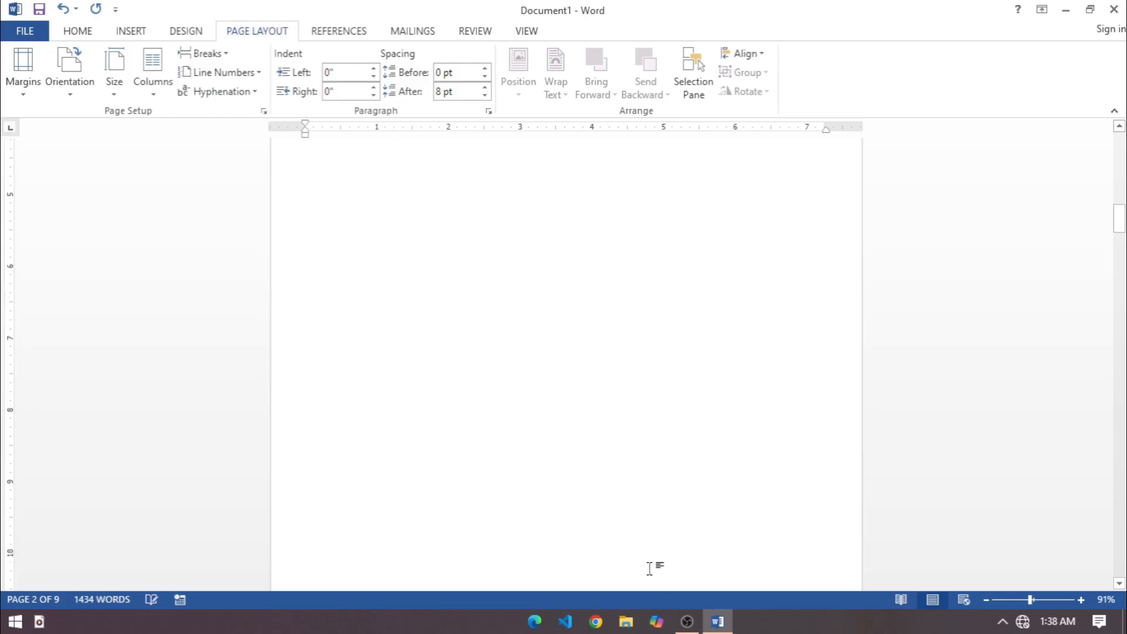
scroll(758, 487, "down", 15)
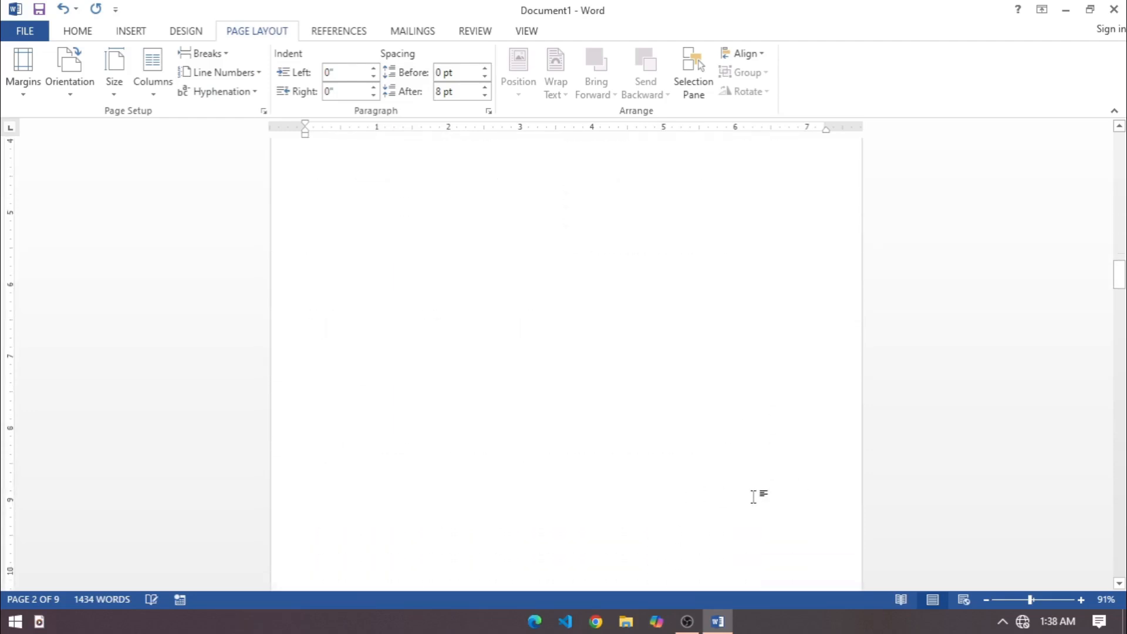
scroll(754, 497, "up", 15)
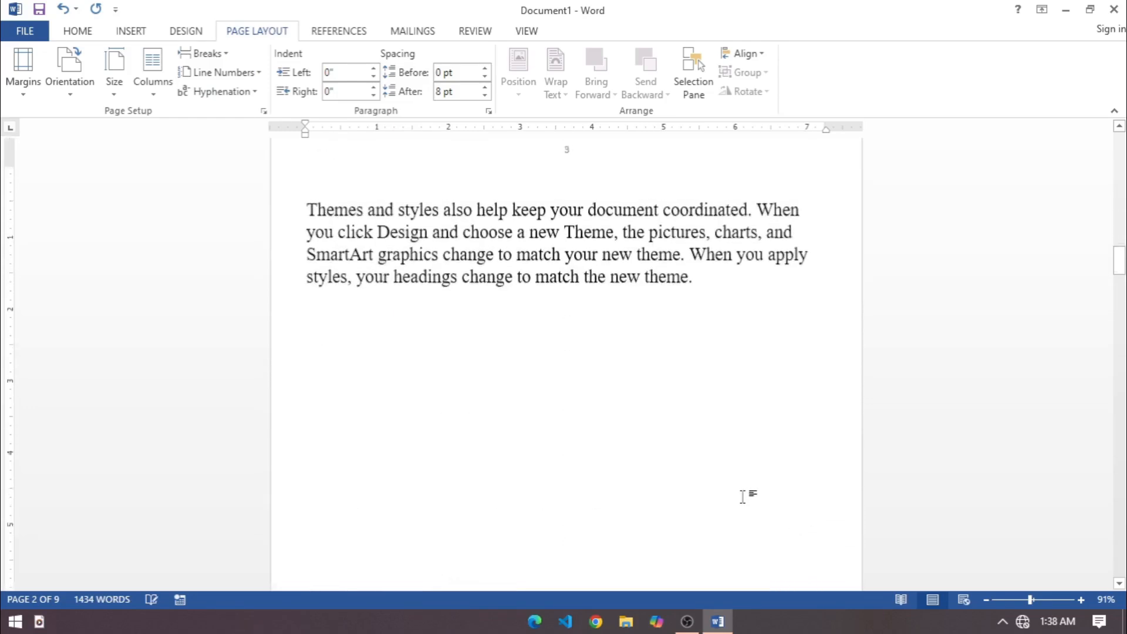
Insert another section break at the end of the "Themes and styles" paragraph on page 3 and check the surrounding pages.
left_click(208, 52)
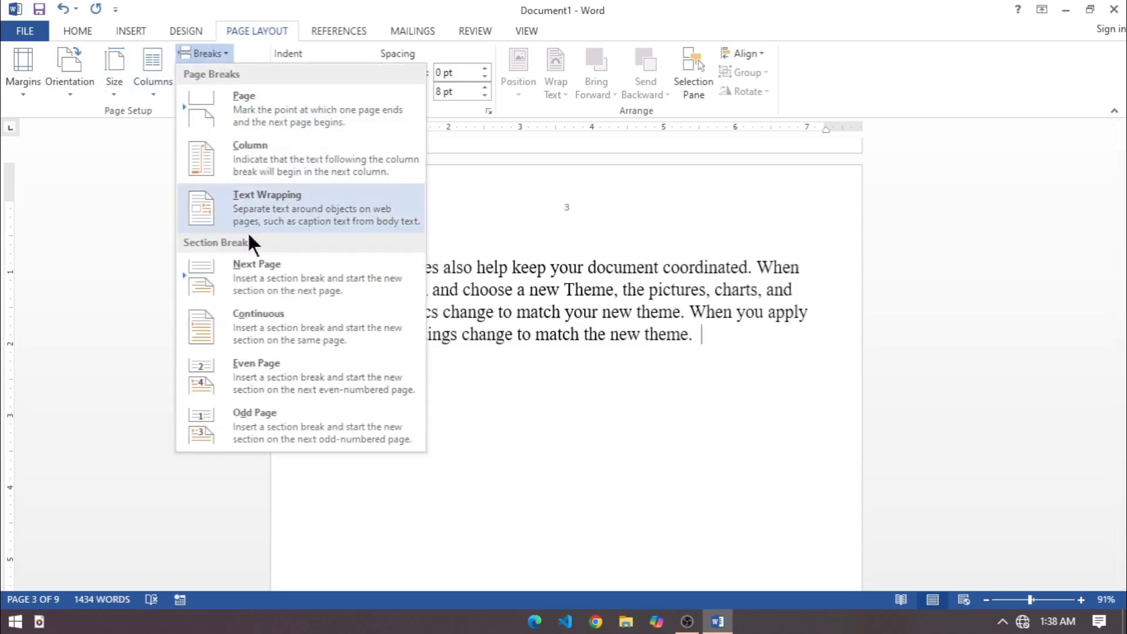
scroll(419, 387, "down", 15)
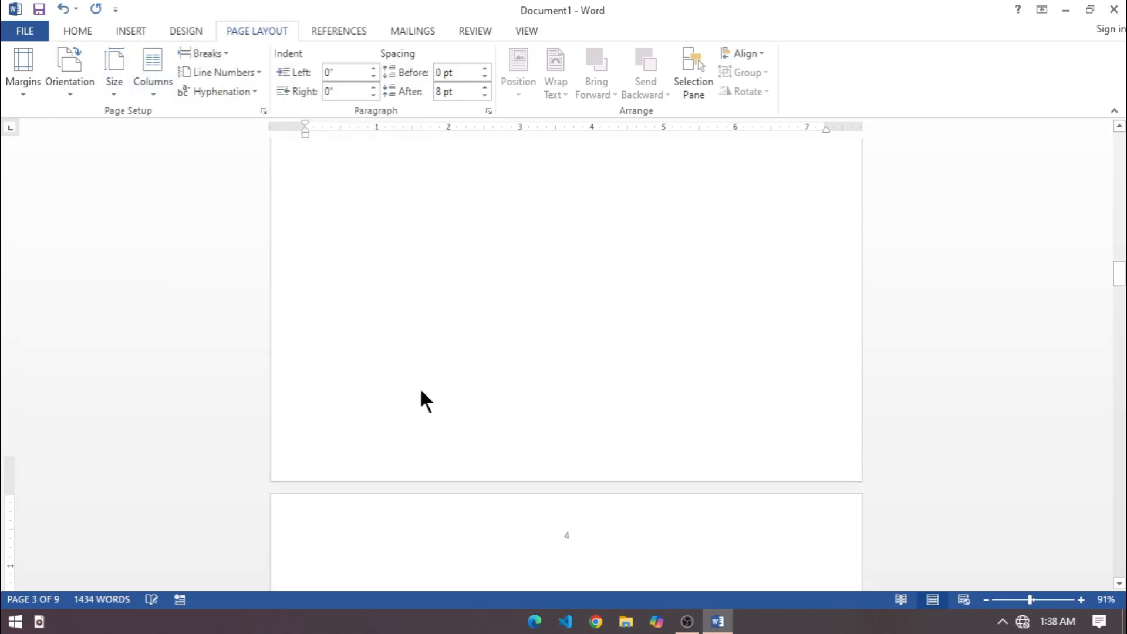
scroll(464, 411, "down", 3)
scroll(493, 429, "up", 10)
scroll(480, 428, "down", 5)
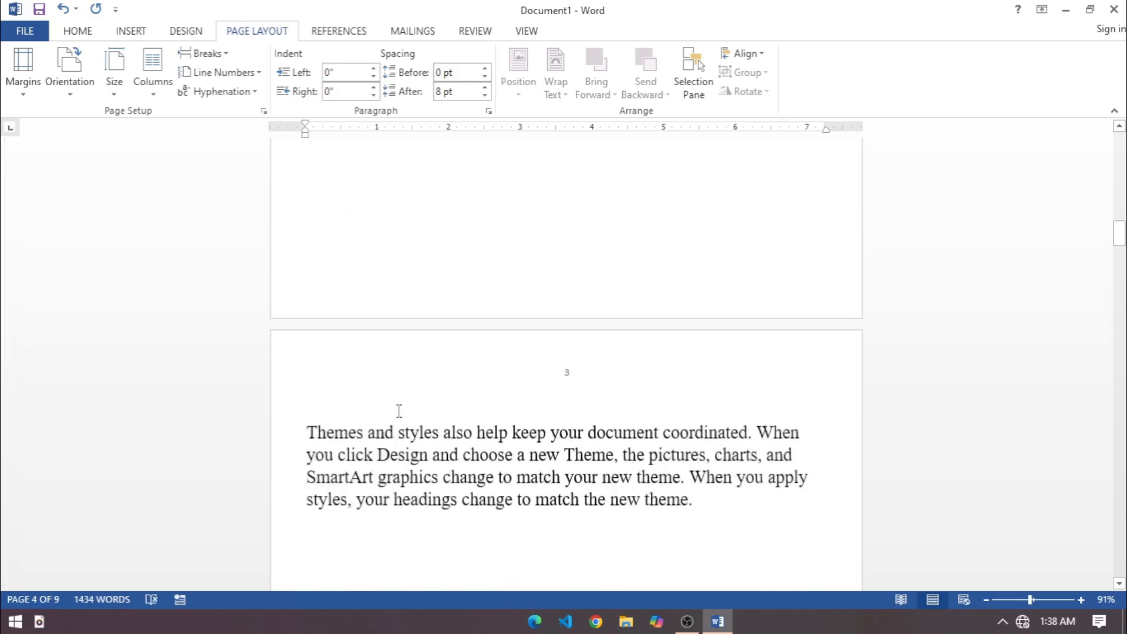
Delete all the document text and lay out the empty page in two columns.
left_click(226, 54)
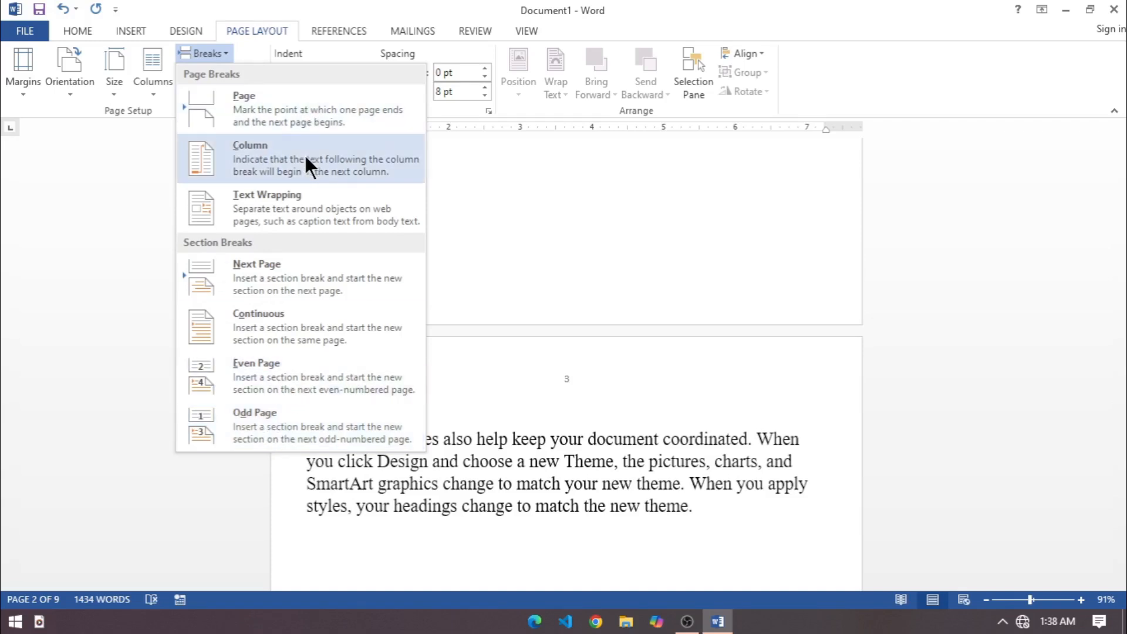
scroll(665, 463, "up", 5)
scroll(666, 465, "up", 5)
left_click(665, 455)
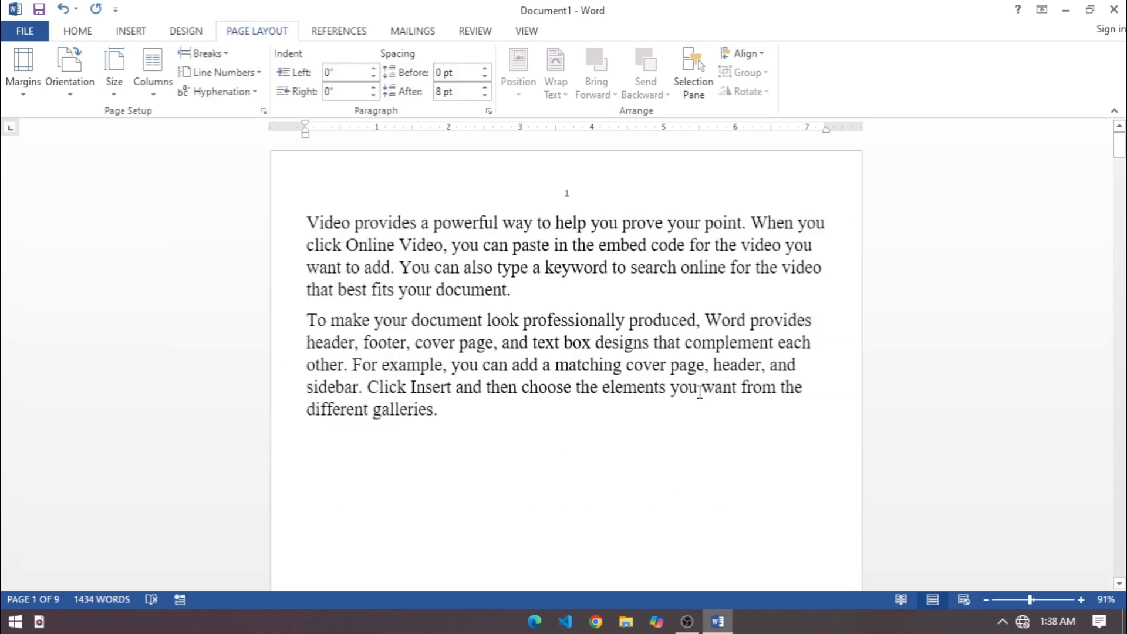
key("ctrl+a")
key("Delete")
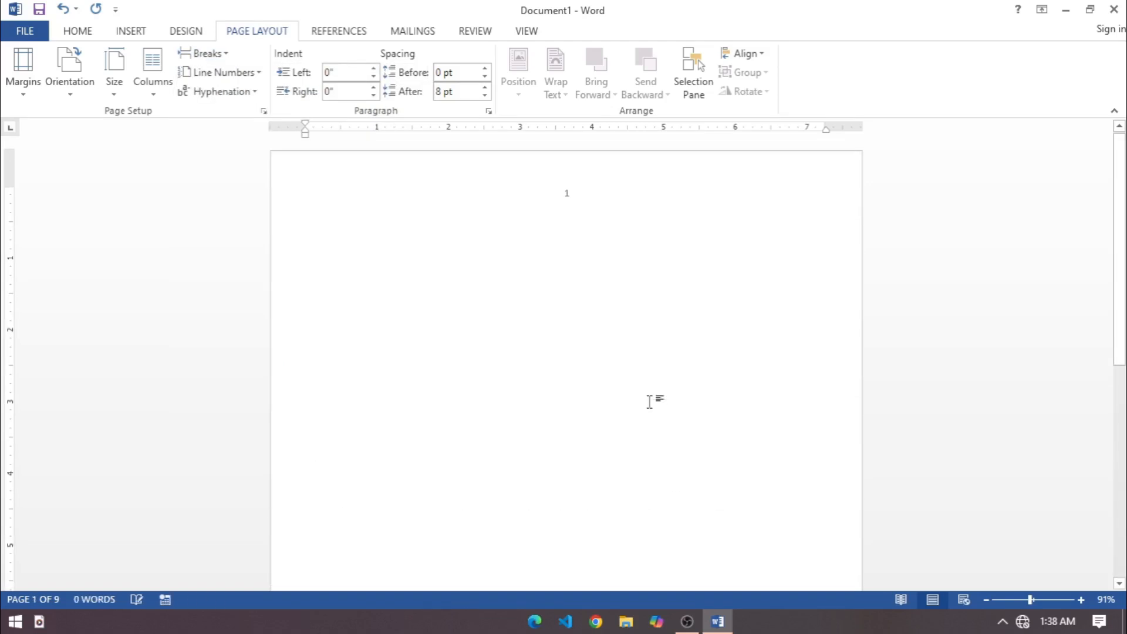
left_click(145, 91)
left_click(160, 165)
Enter "Ms office" and "Tally" on separate lines in the first column, with blank lines below them.
type("Ms office")
key("Return")
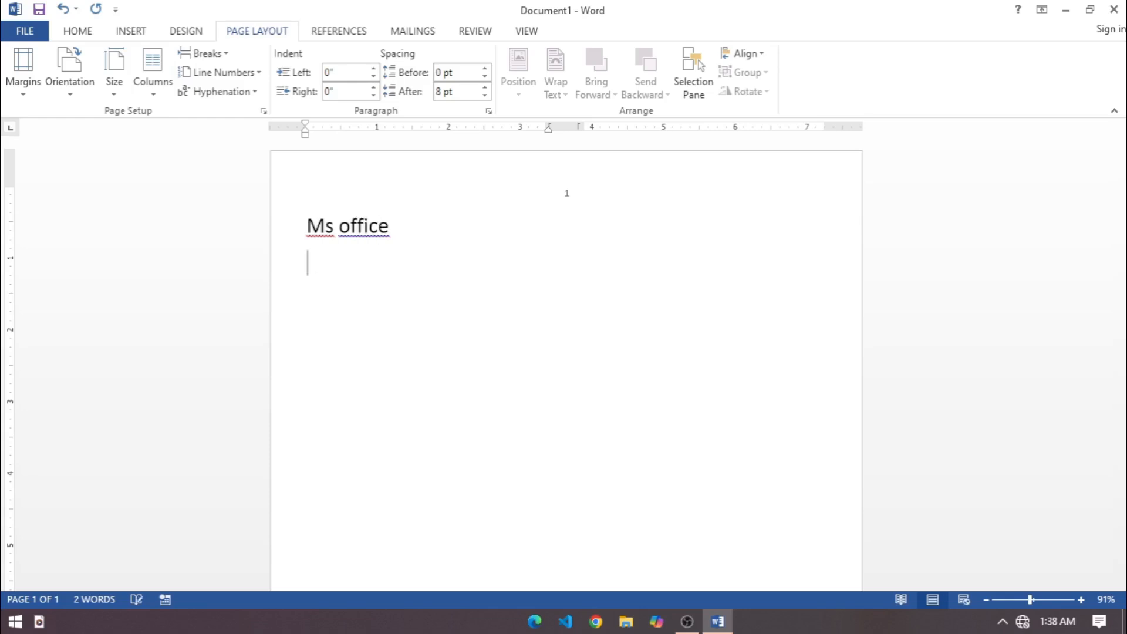
type("tally")
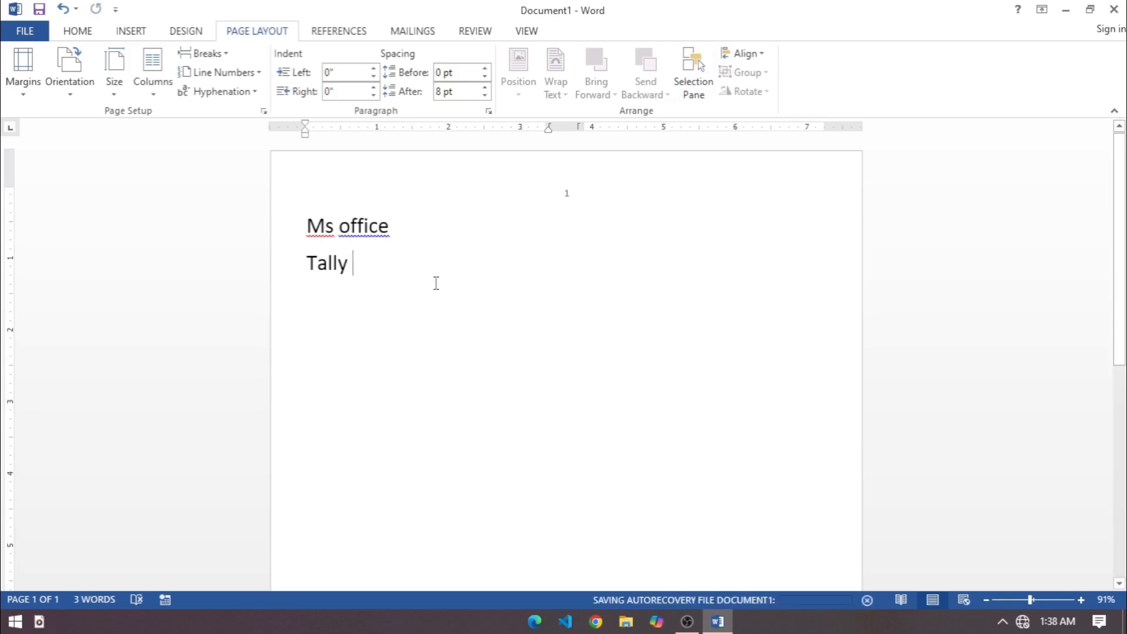
key("Return")
key("Return")
key("Return")
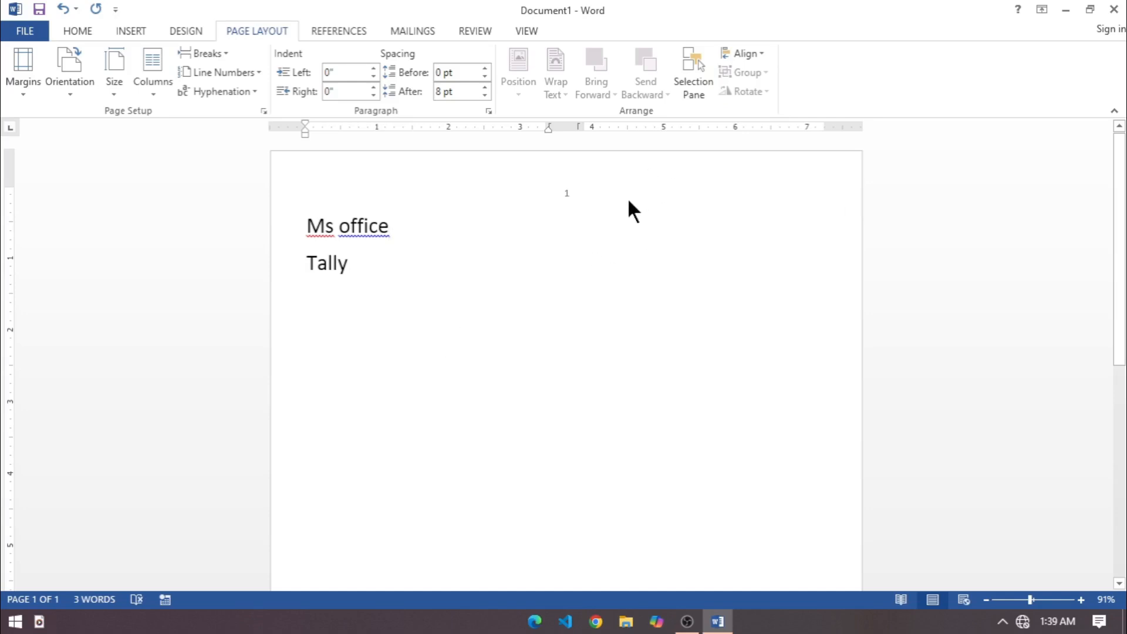
Insert a Column break after "Tally" to continue in the second column.
left_click(418, 293)
left_click(411, 272)
left_click(229, 53)
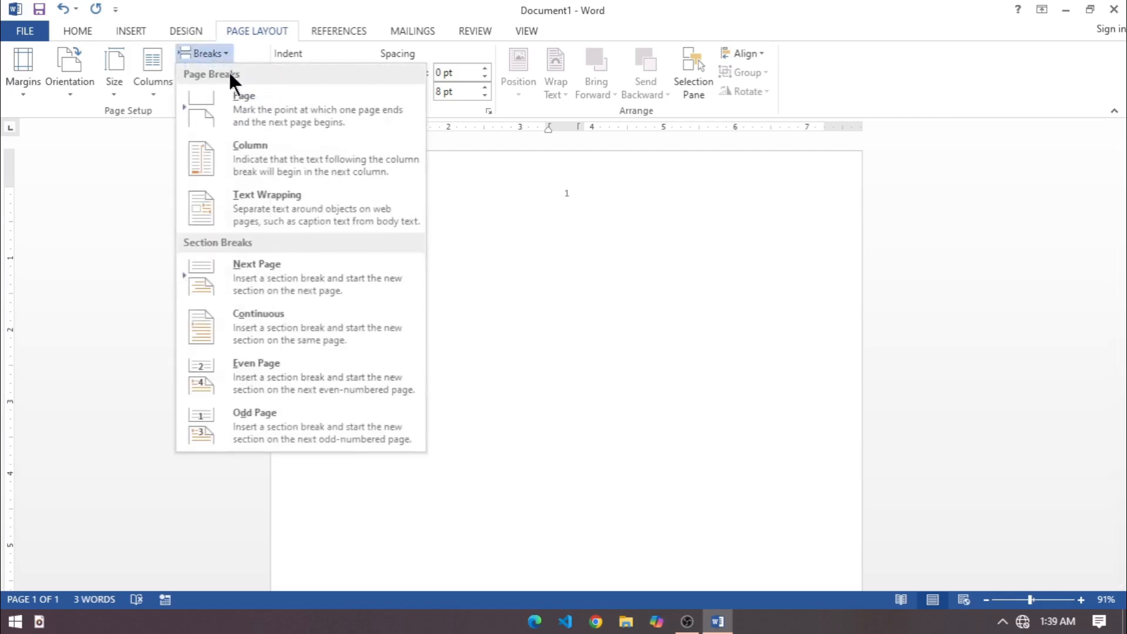
left_click(241, 172)
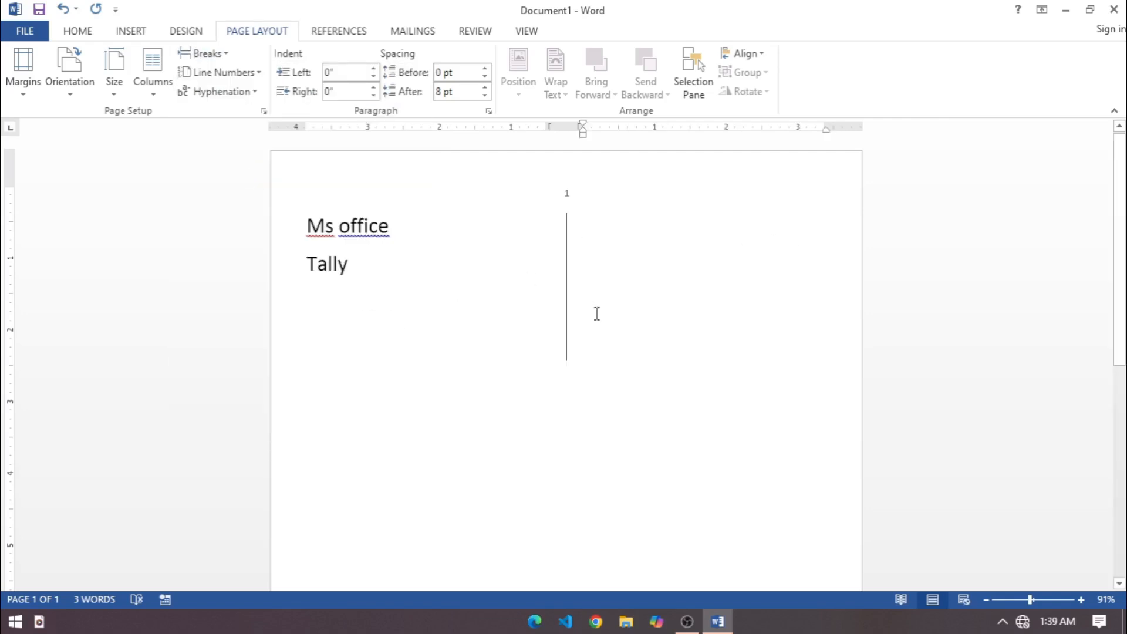
Enter "C++" and "Java" on separate lines in the second column.
double_click(377, 284)
left_click(369, 269)
left_click(639, 222)
type("C++")
key("Return")
type("java")
key("Return")
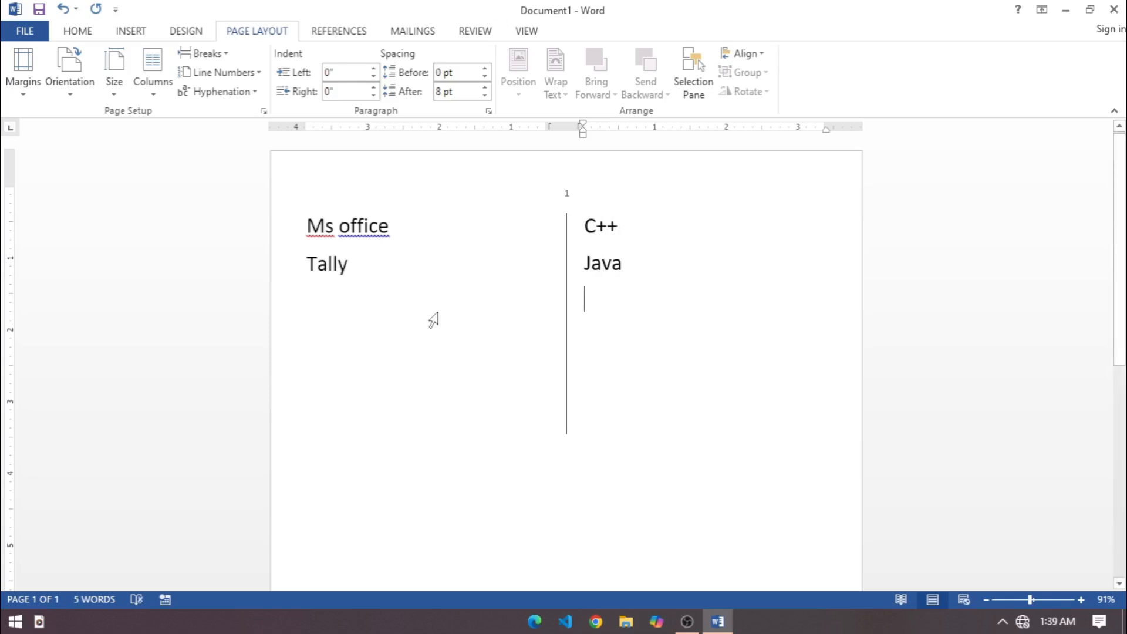
left_click(438, 315)
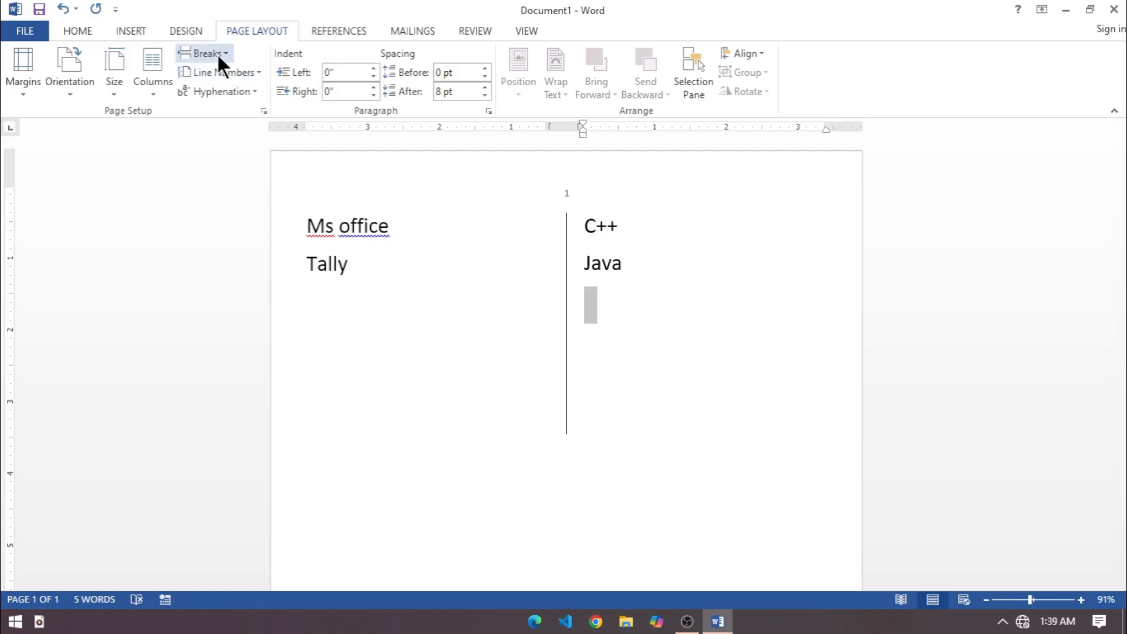
Delete all the document text and set the page layout back to one column.
left_click(375, 254)
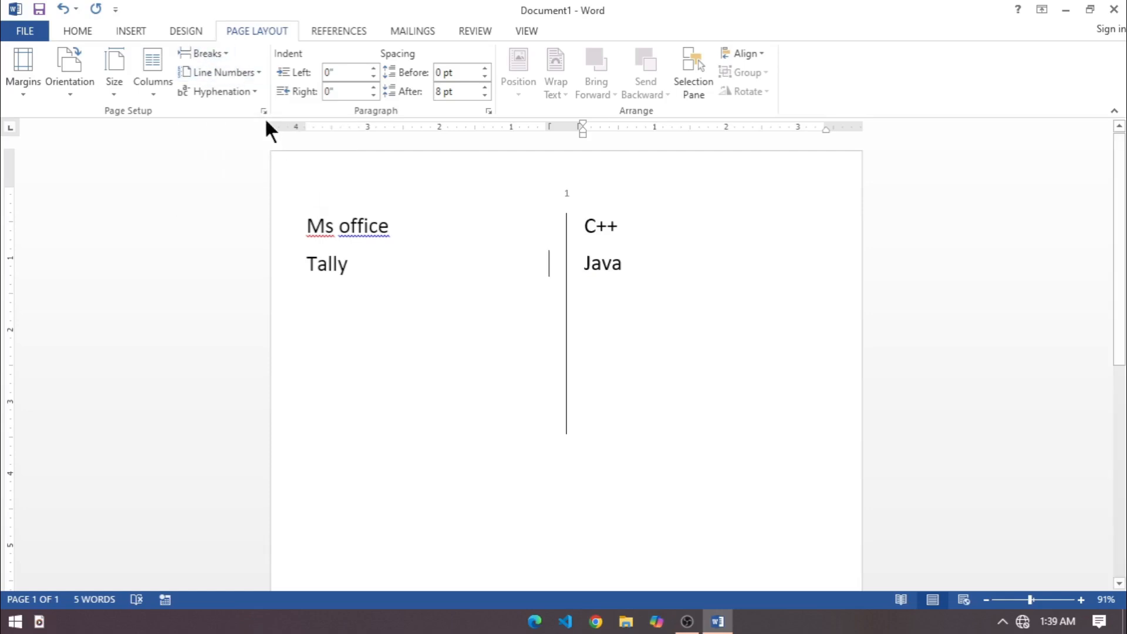
left_click(502, 449)
key("ctrl+a")
key("Delete")
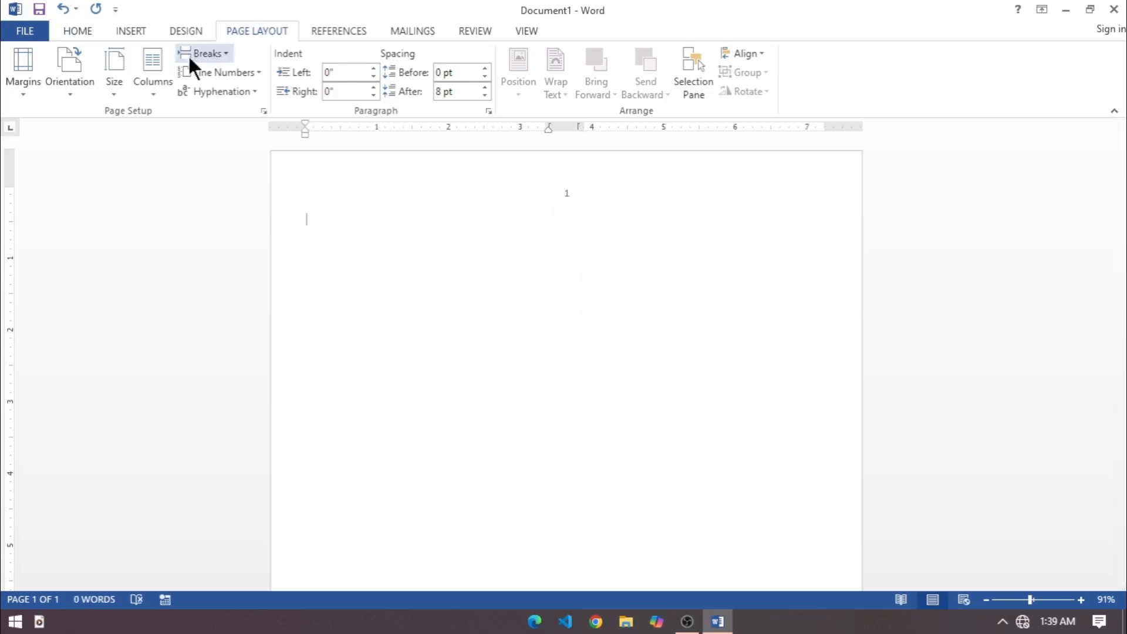
left_click(160, 70)
left_click(184, 117)
Generate 50 paragraphs of sample text with =rand(50) and return to the first page.
type("=rand")
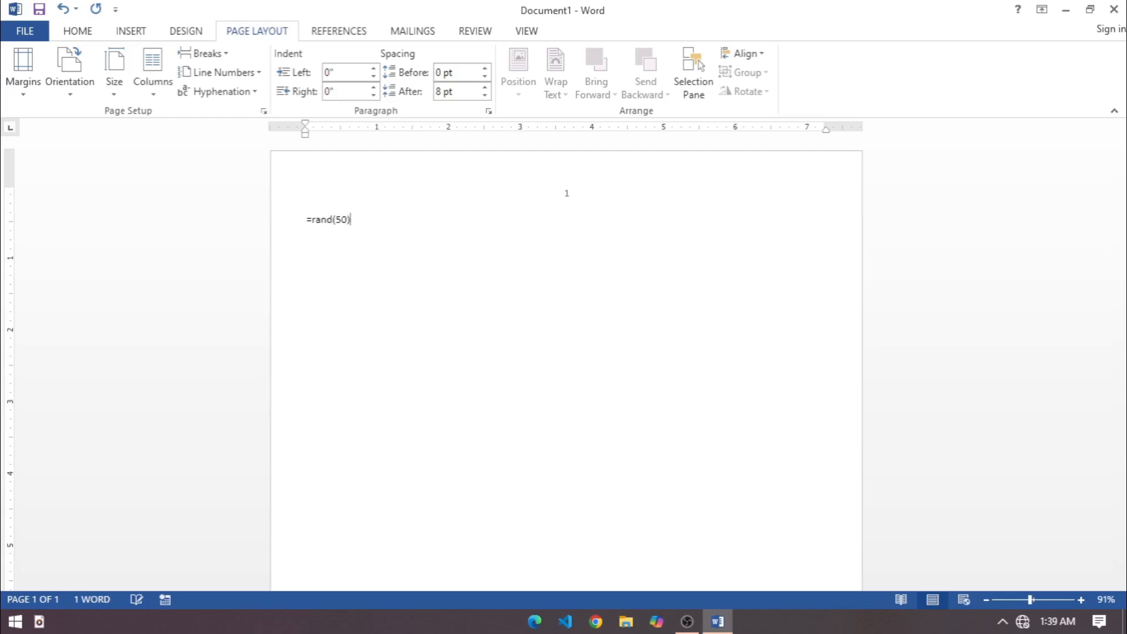
type("(50)")
key("Return")
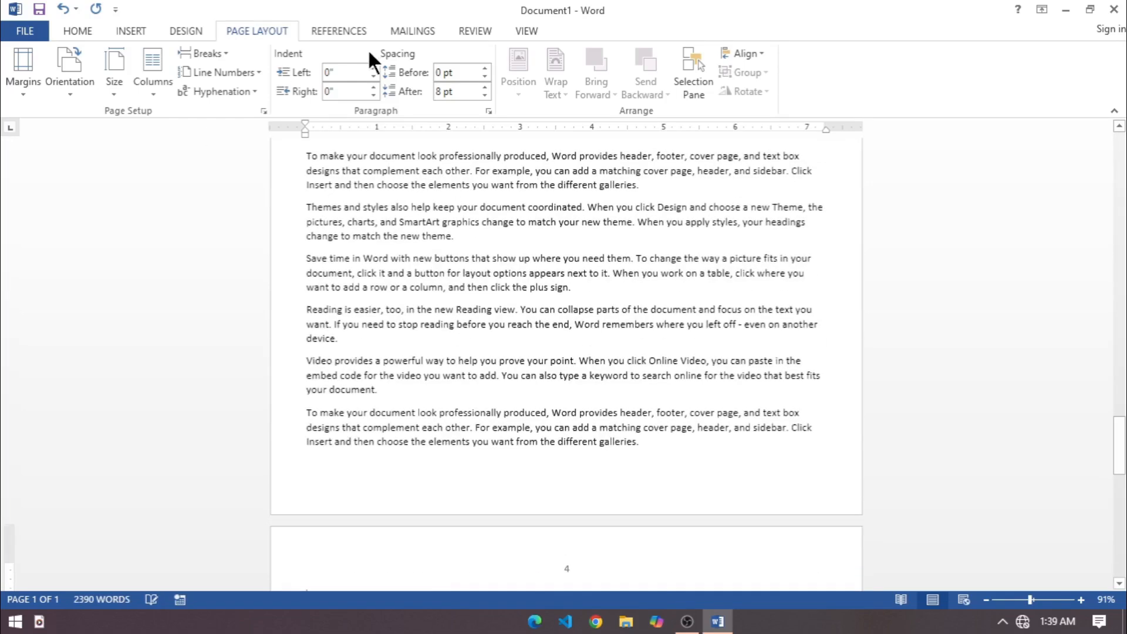
left_click_drag(1122, 420, 1121, 147)
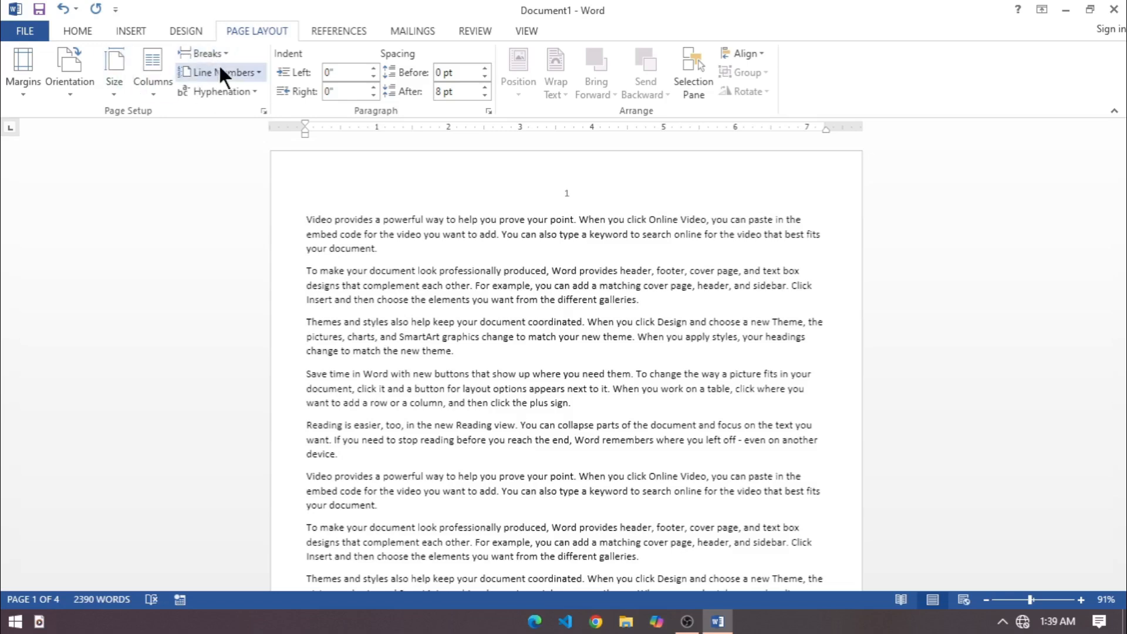
Add Continuous line numbers to the document and check the numbering across the pages.
left_click(261, 73)
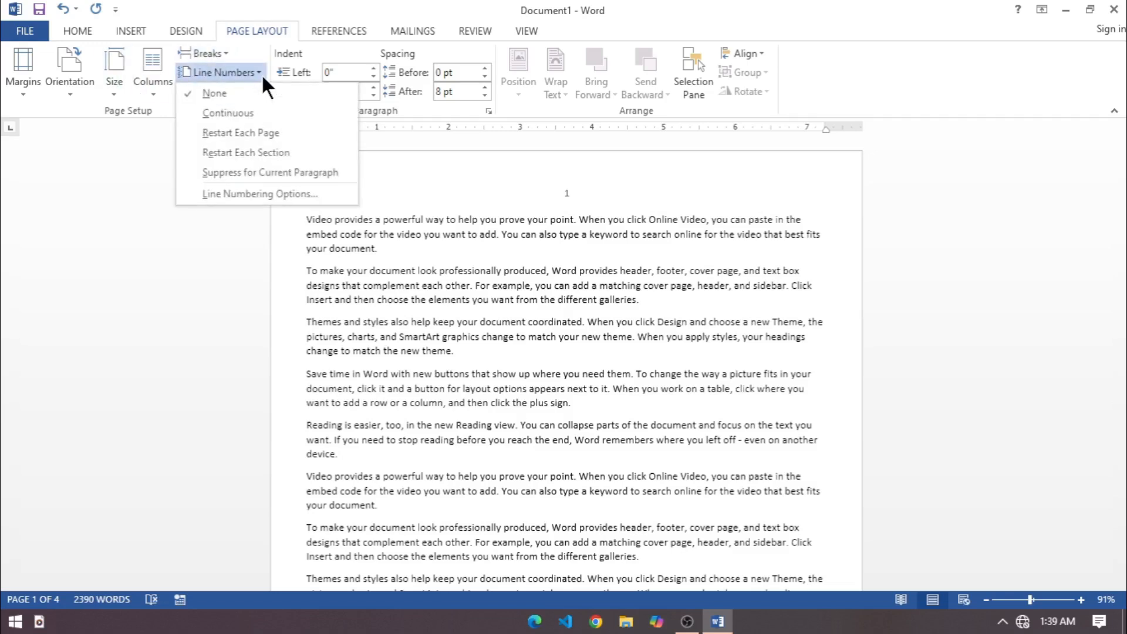
left_click(256, 113)
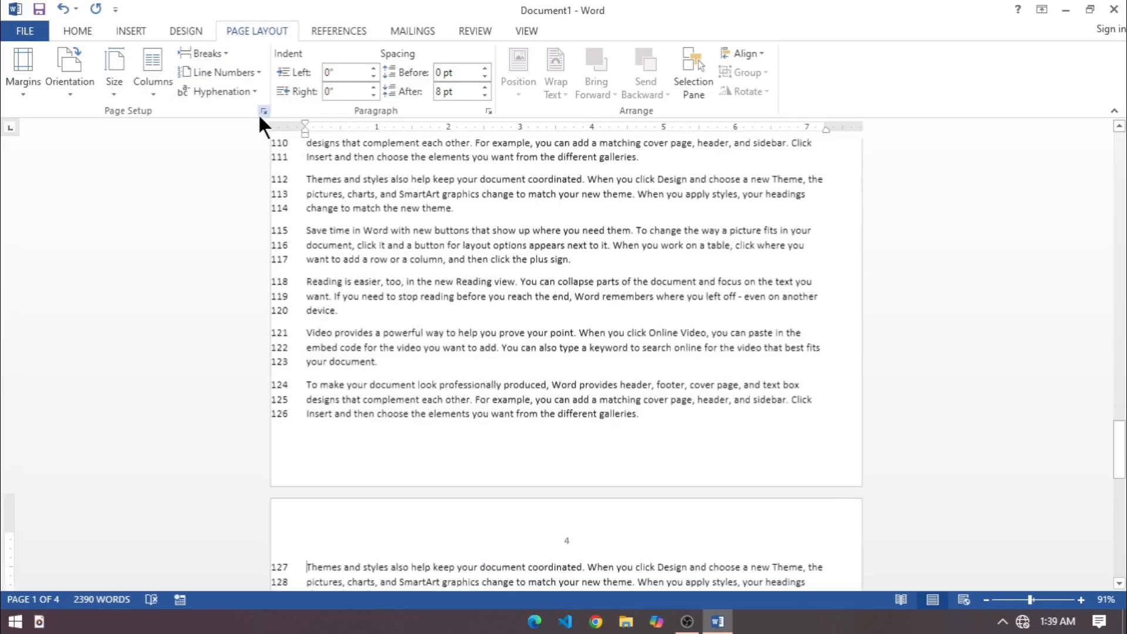
left_click_drag(1116, 479, 1124, 163)
scroll(456, 304, "down", 12)
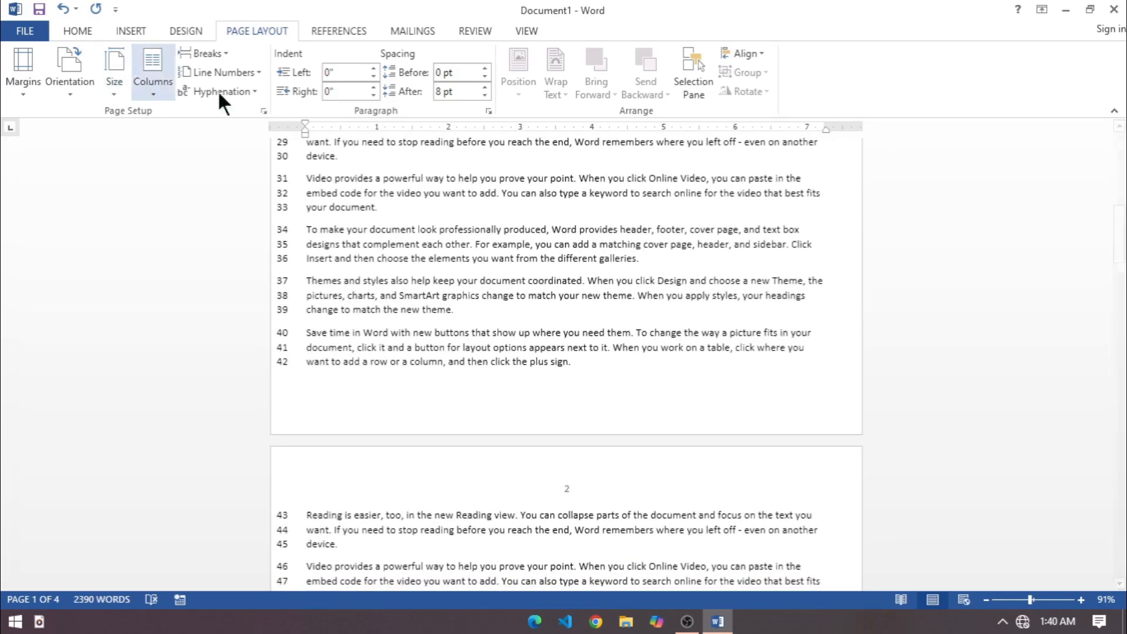
Change the line numbering to Restart Each Page and check the numbering at a page boundary.
left_click(257, 72)
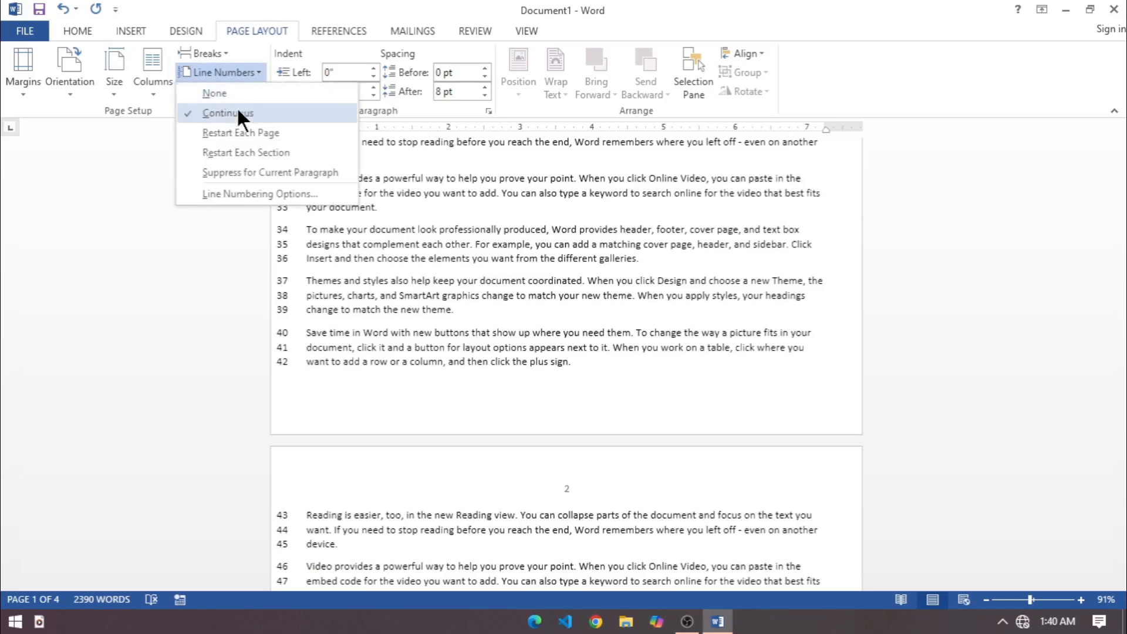
left_click(233, 136)
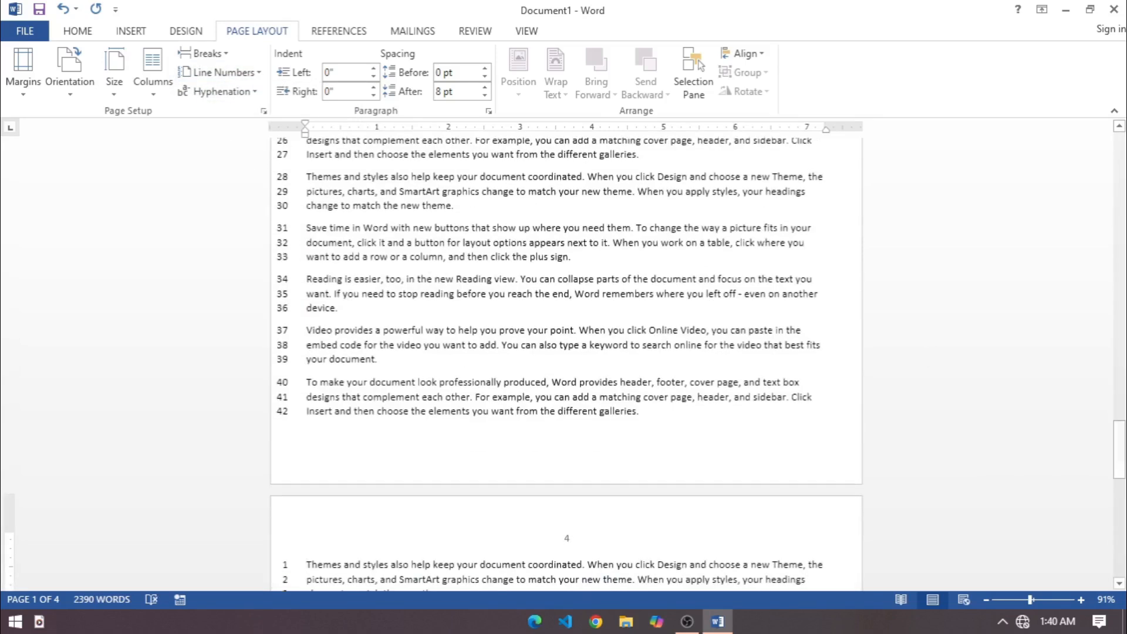
scroll(566, 364, "down", 5)
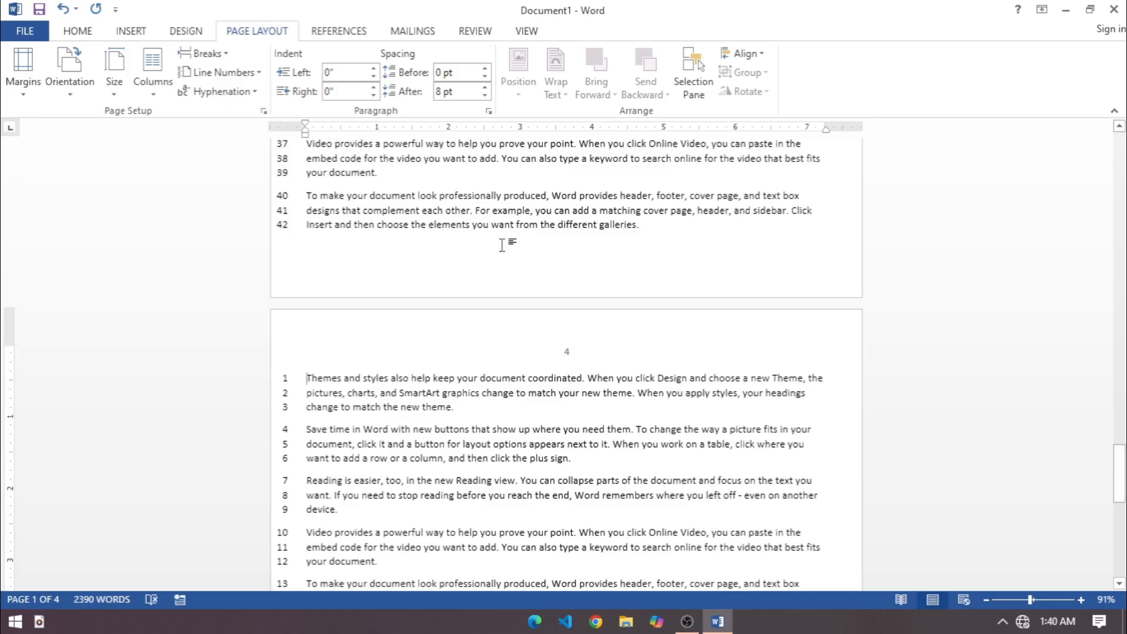
Remove the line numbers and apply the Normal margins with 1" on all sides.
left_click(254, 71)
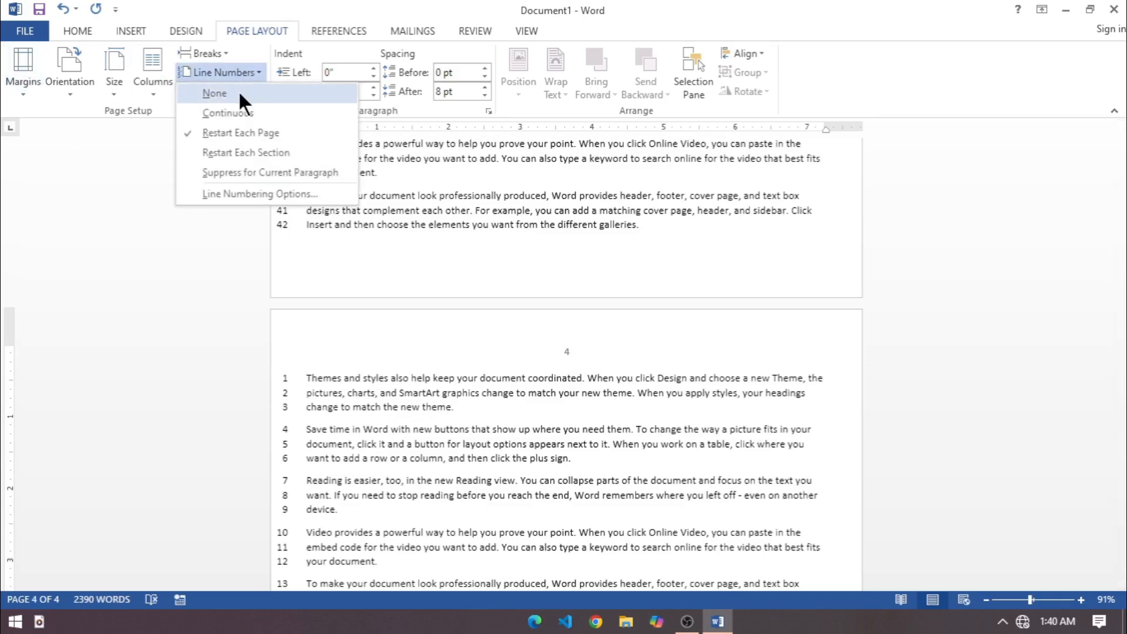
left_click(238, 93)
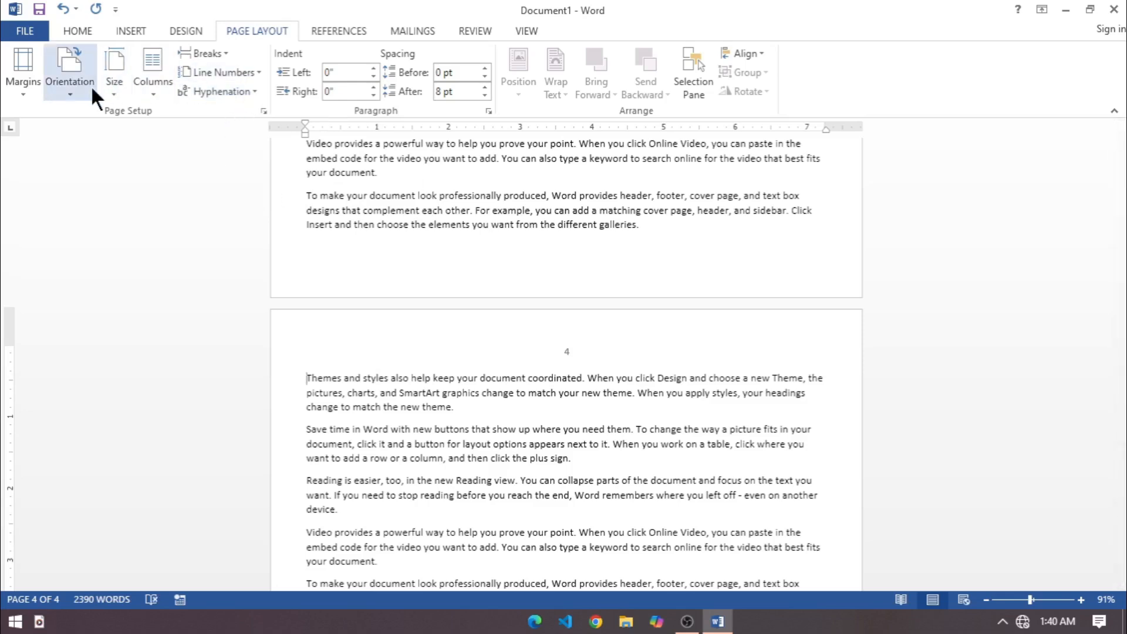
left_click(27, 82)
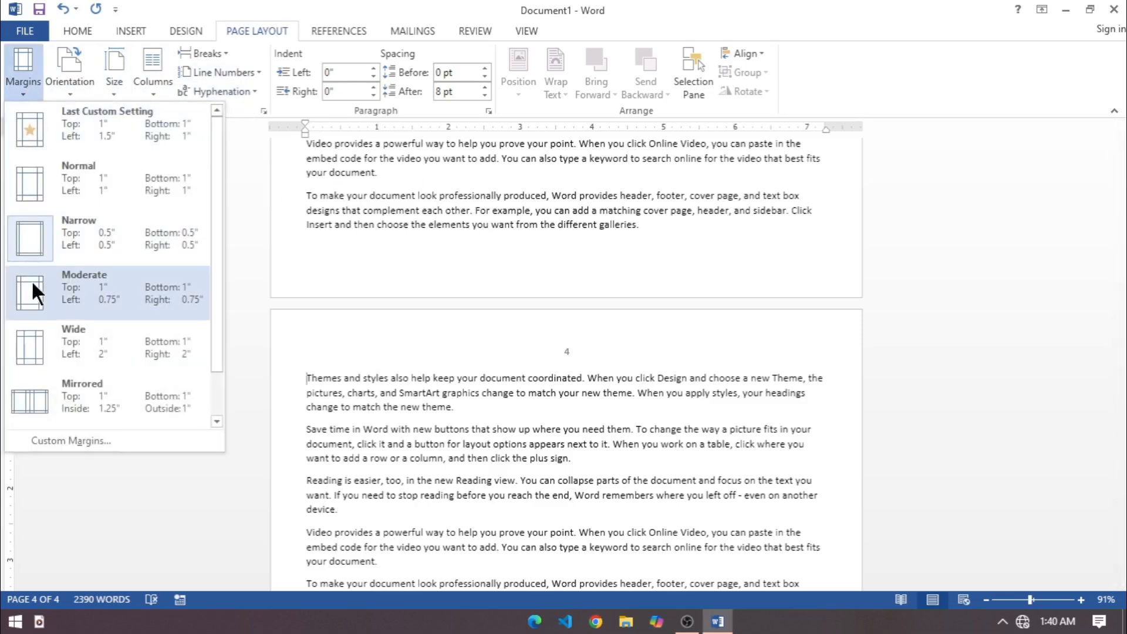
left_click(66, 189)
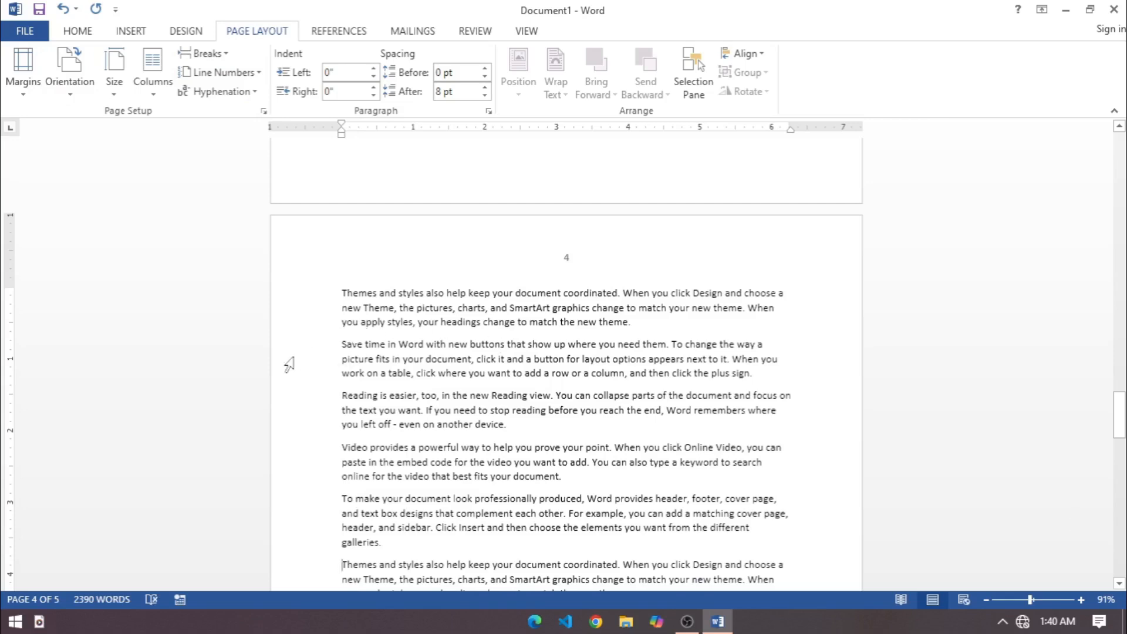
left_click_drag(1120, 415, 1120, 156)
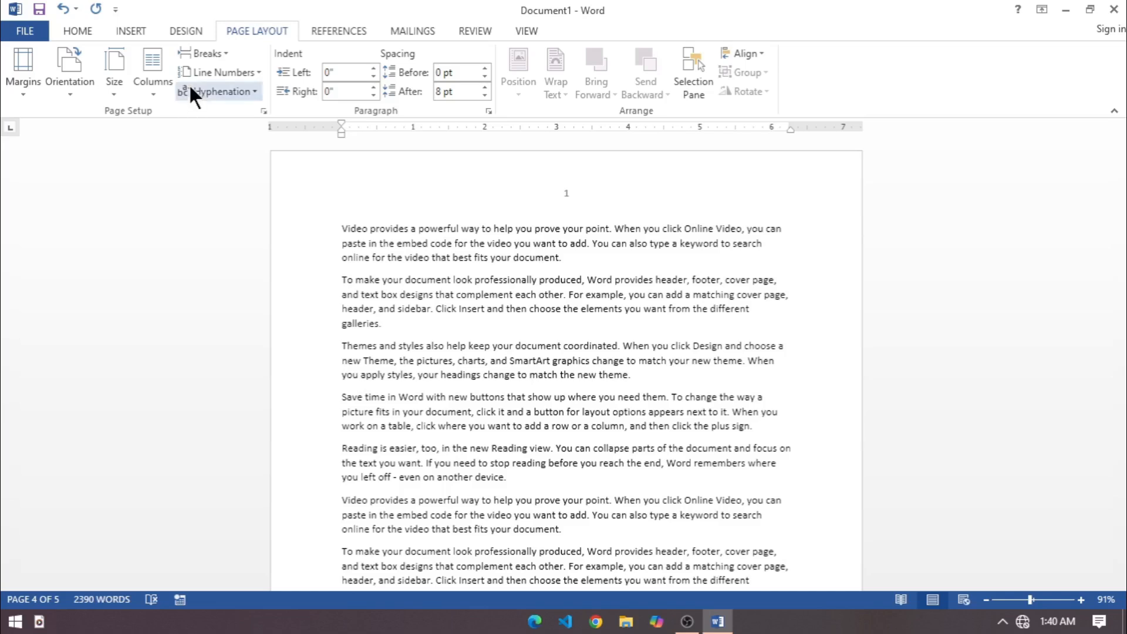
Enlarge all the document text and set its font size to 24.
key("ctrl+a")
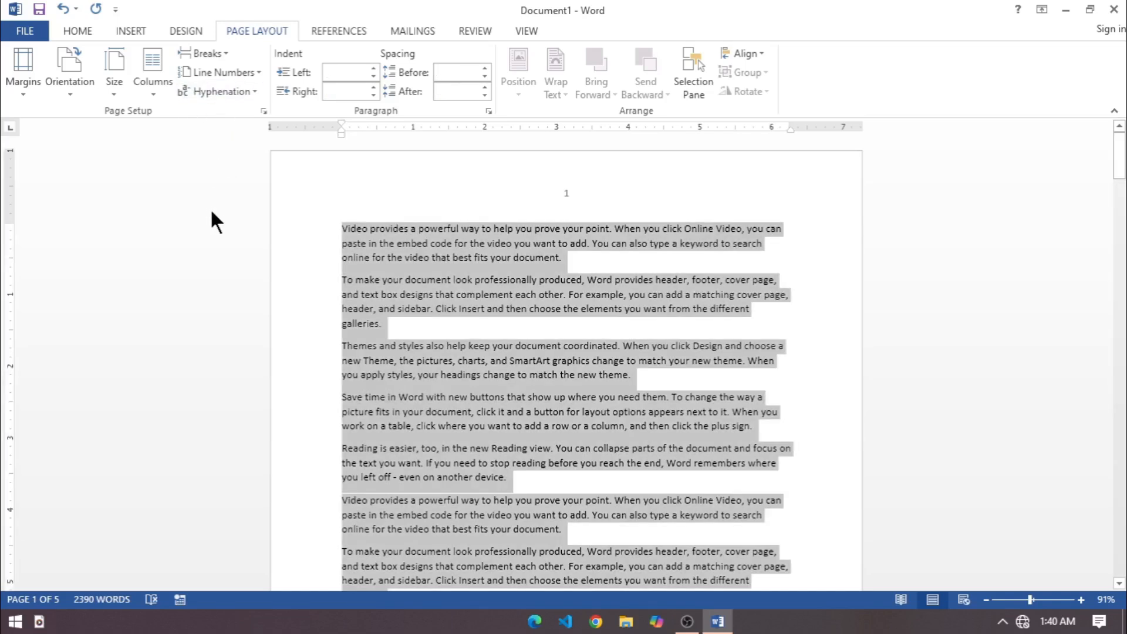
key("ctrl+shift+period")
key("ctrl+shift+period")
key("ctrl+shift+period")
key("ctrl+shift+period")
key("ctrl+shift+period")
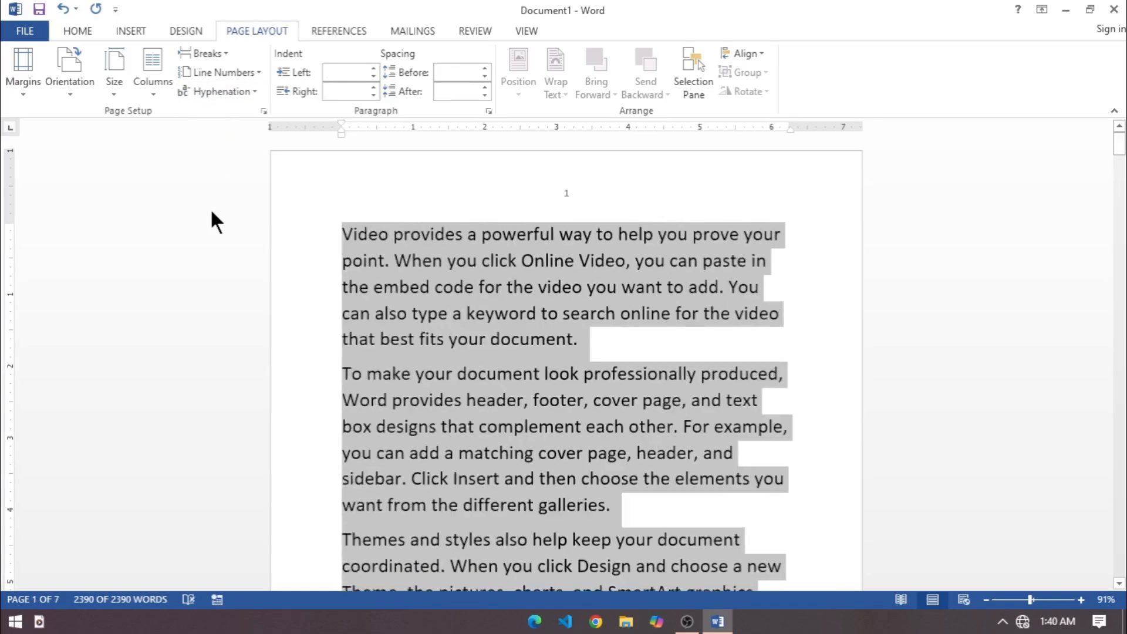
key("ctrl+shift+period")
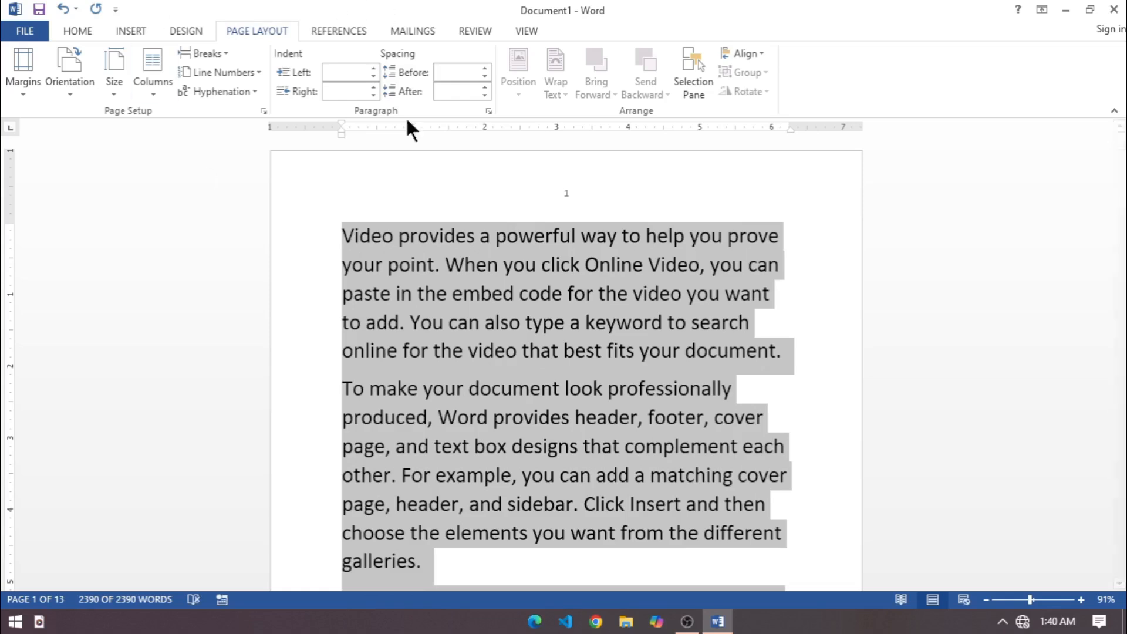
mouse_move(701, 625)
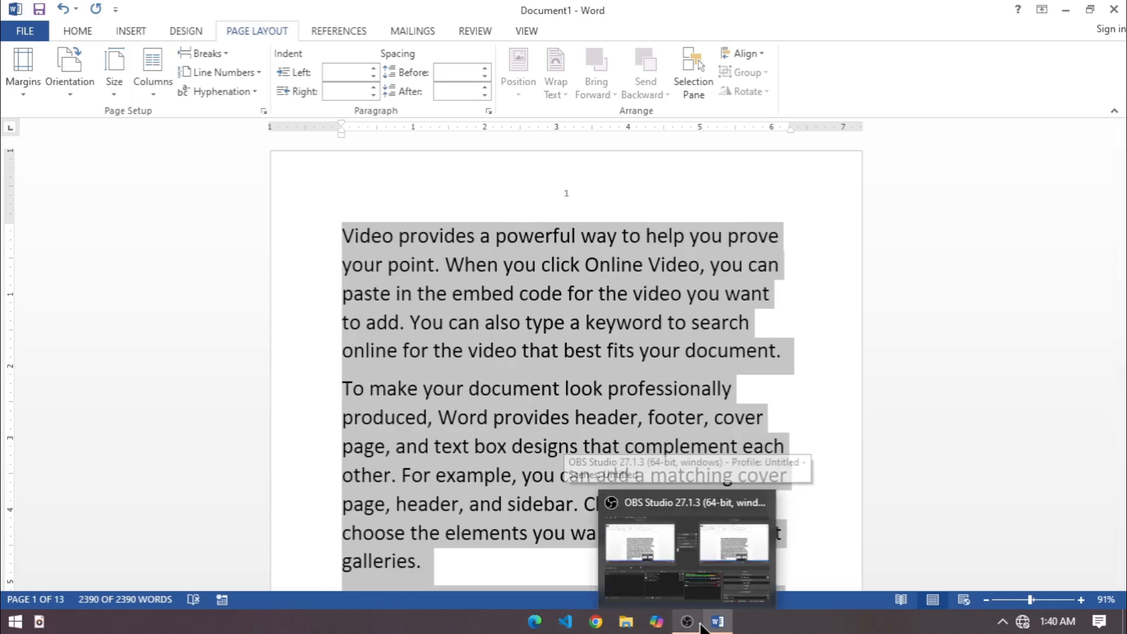
key("ctrl+shift+period")
key("ctrl+shift+comma")
key("ctrl+shift+comma")
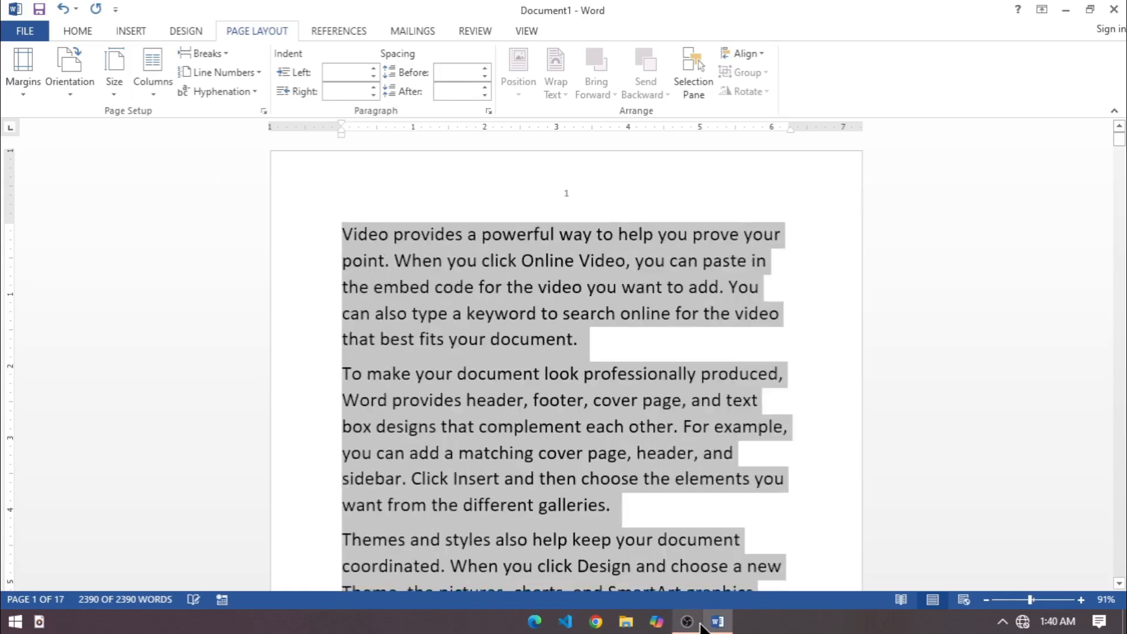
left_click(78, 33)
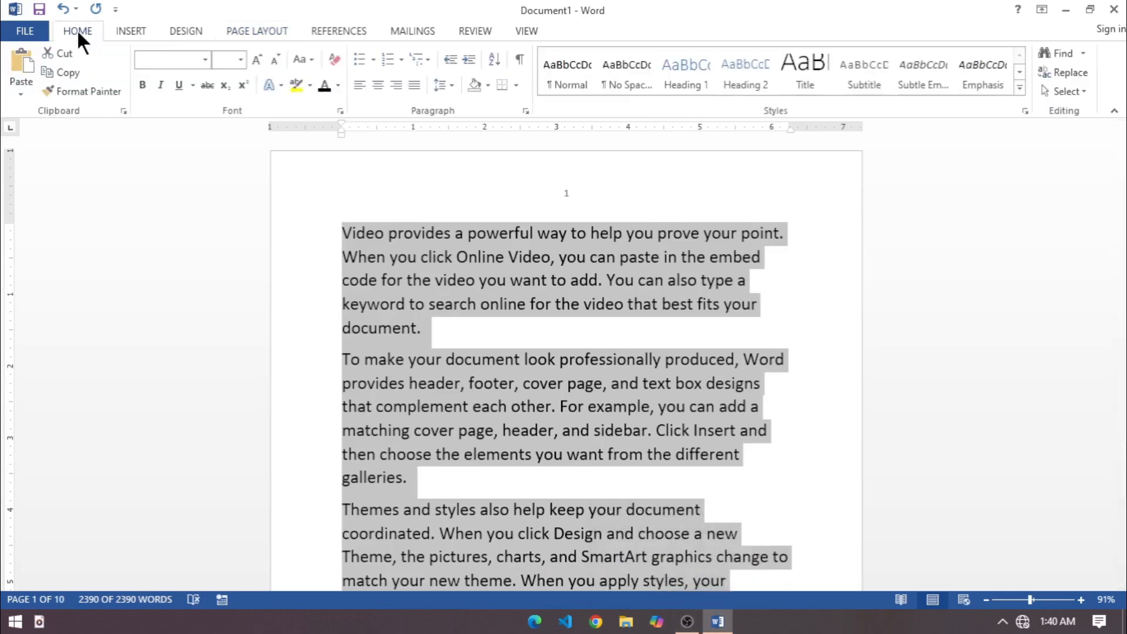
left_click(240, 59)
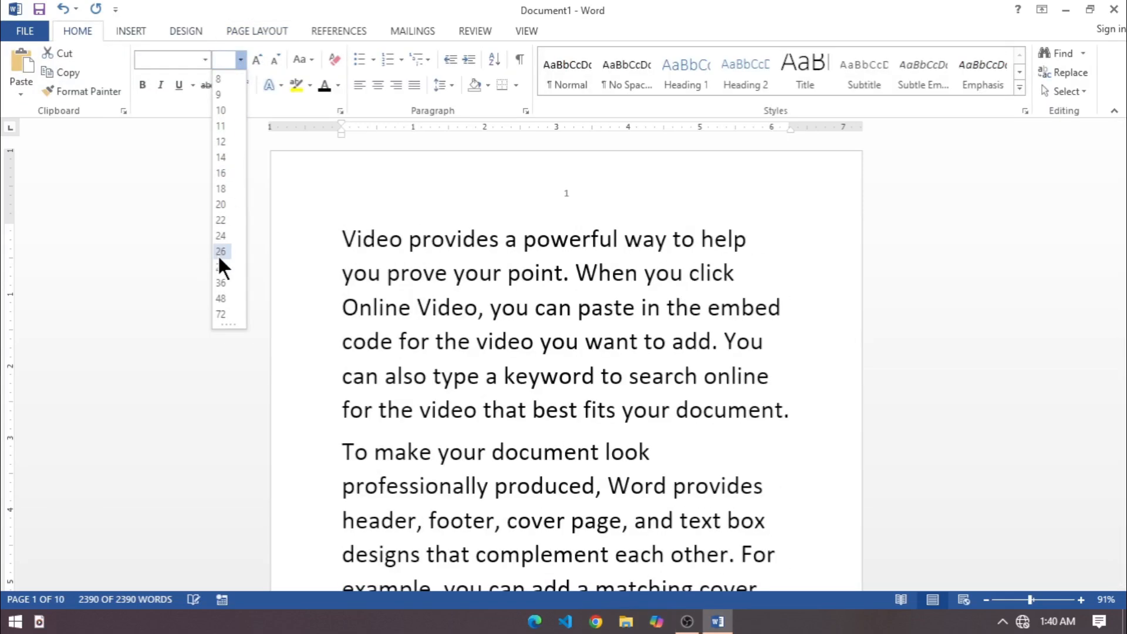
left_click(220, 238)
left_click(608, 468)
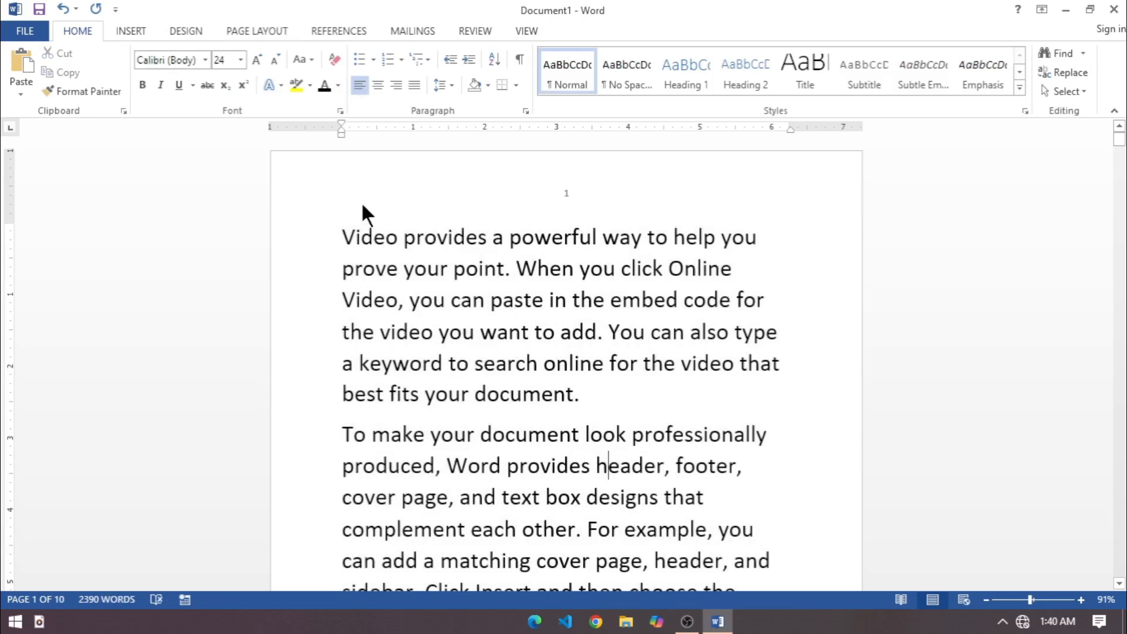
Turn on Automatic hyphenation for the whole document text.
left_click(281, 30)
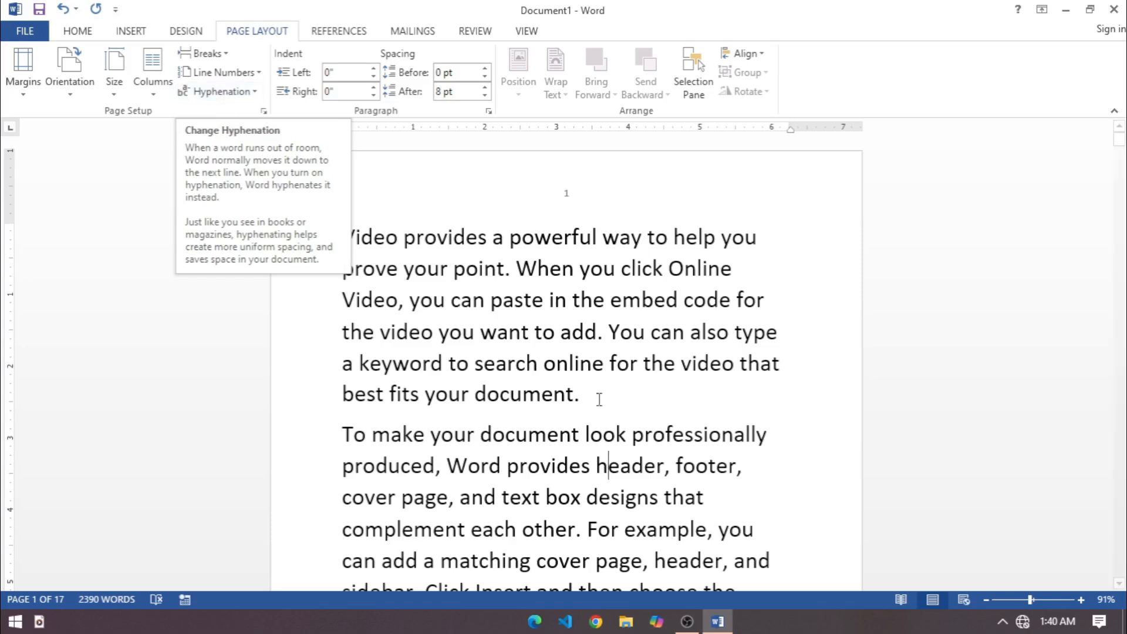
scroll(727, 436, "down", 2)
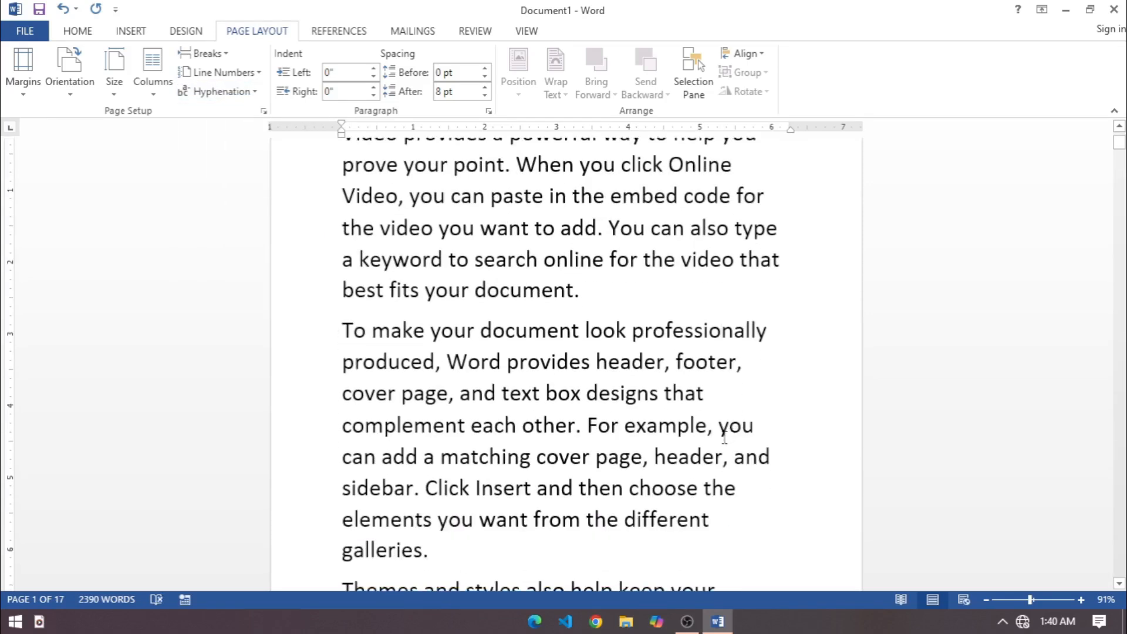
key("ctrl+a")
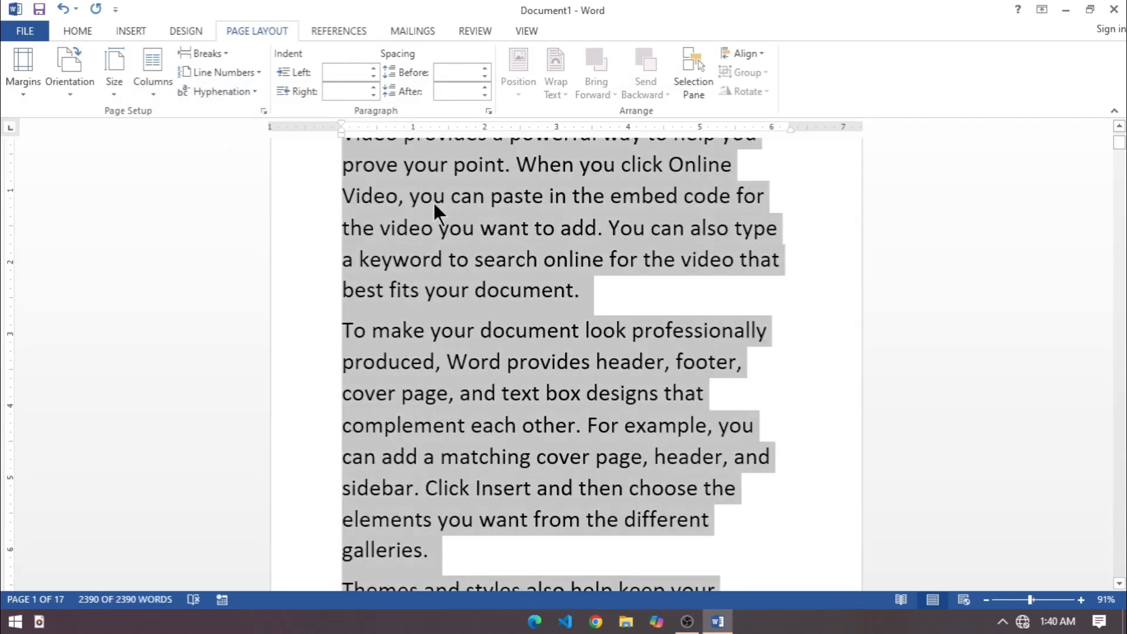
left_click(257, 92)
left_click(250, 131)
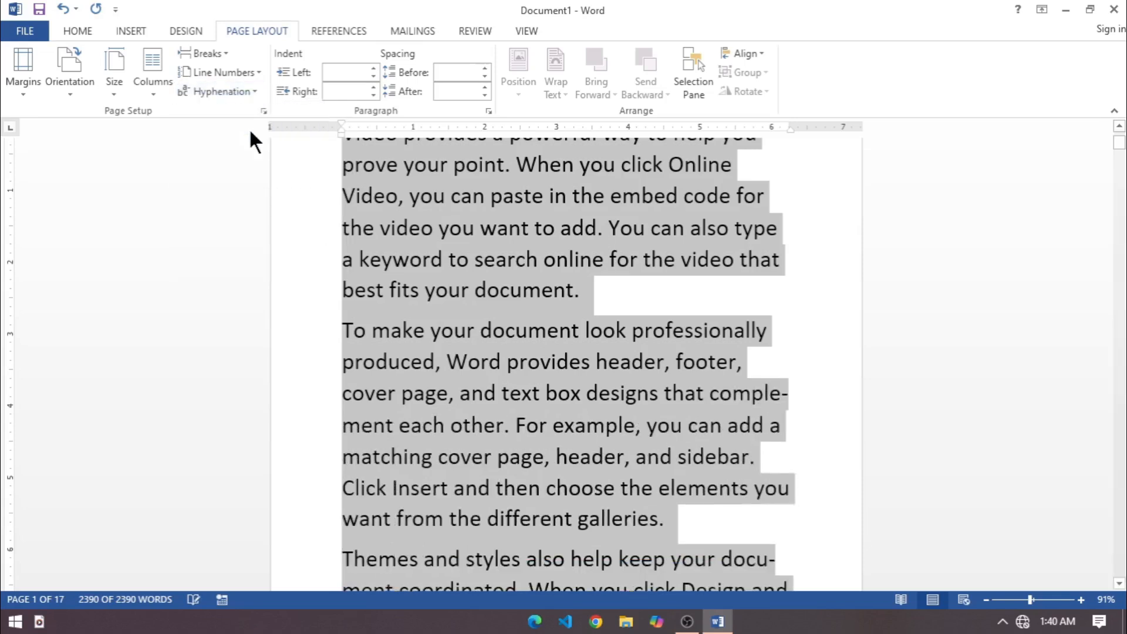
left_click(752, 425)
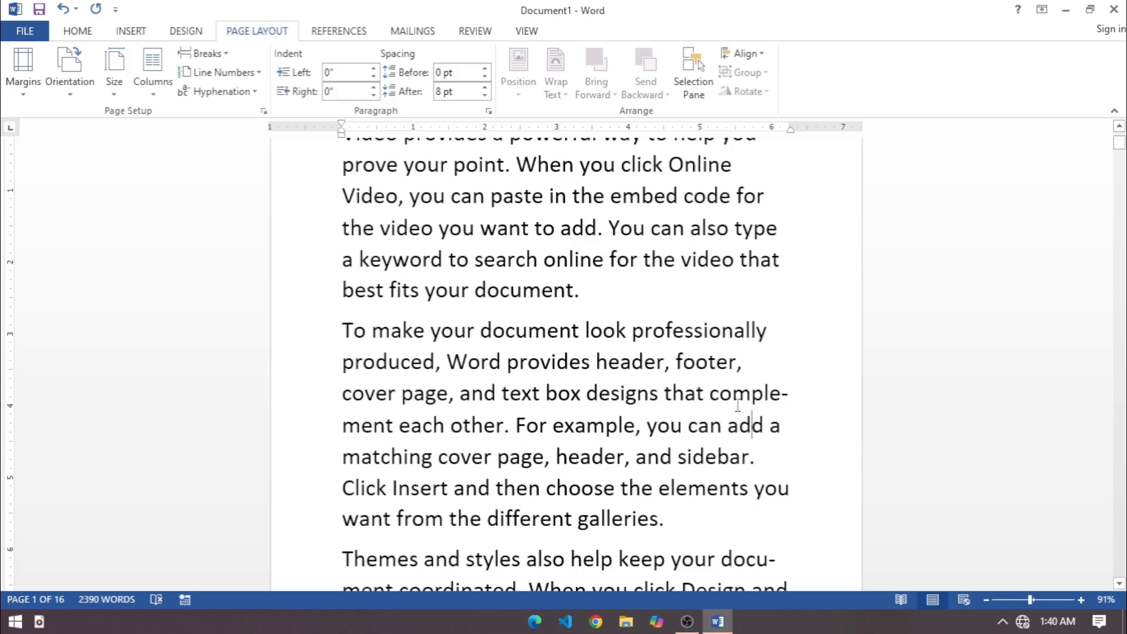
Examine how the words "complement" and "document" are split across line ends in the second and third paragraphs.
scroll(717, 390, "down", 1)
left_click_drag(711, 360, 784, 369)
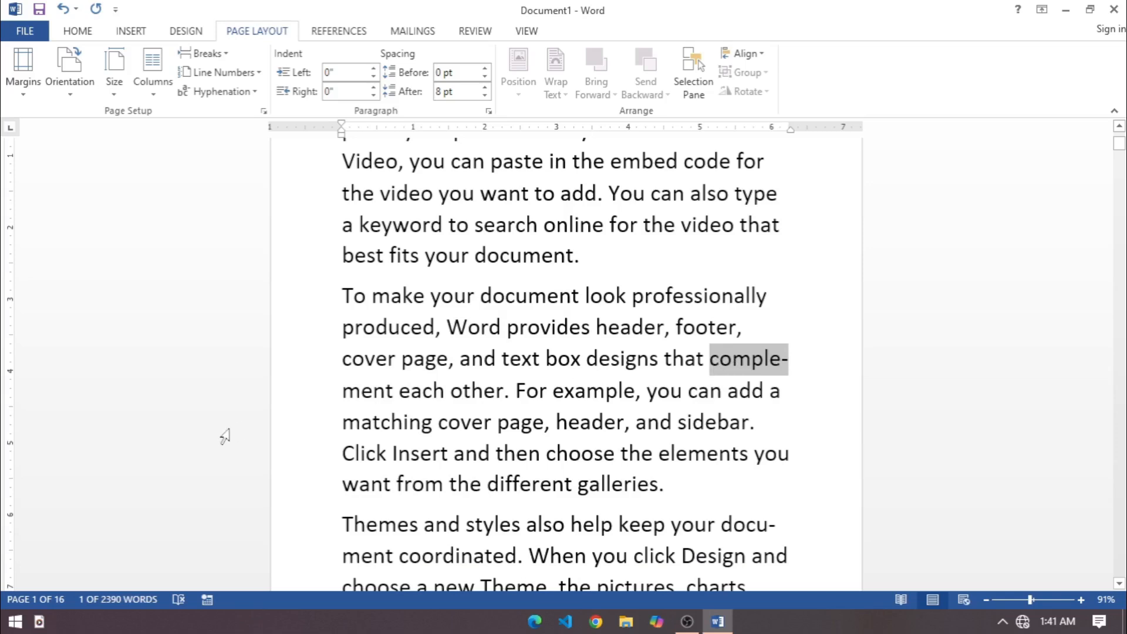
left_click(788, 389)
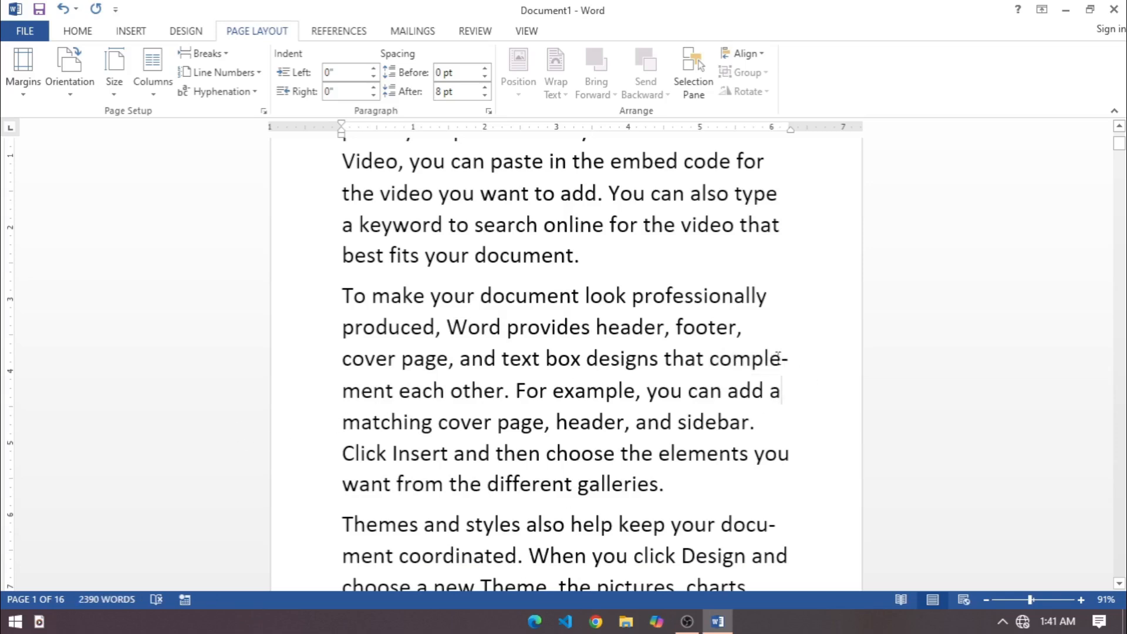
left_click_drag(794, 360, 712, 361)
left_click_drag(723, 529, 359, 558)
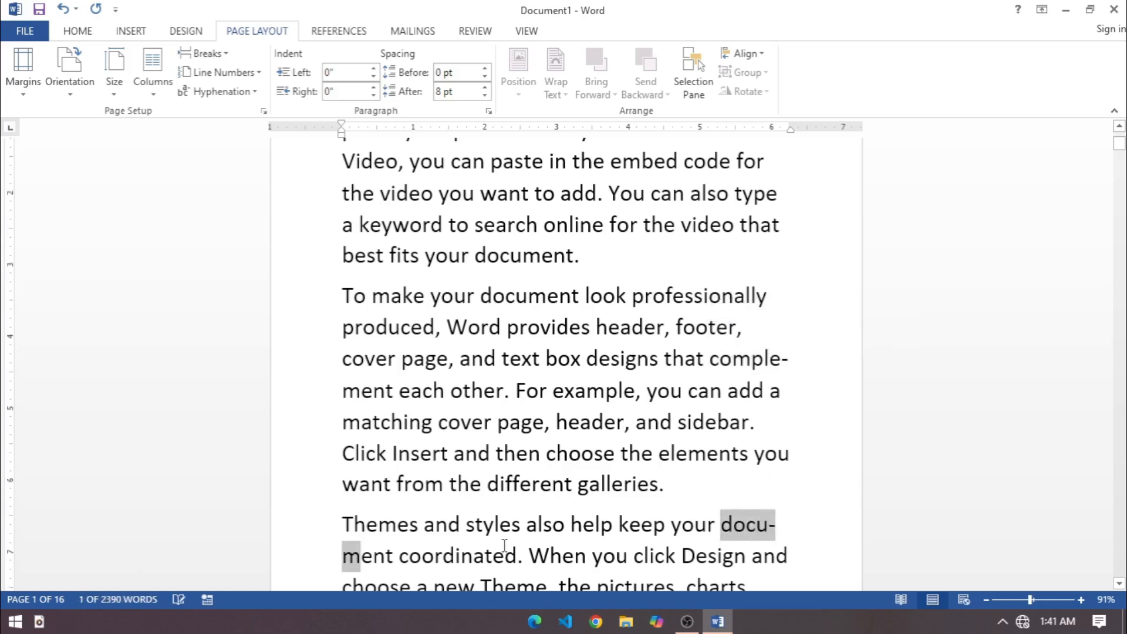
scroll(505, 545, "down", 3)
scroll(506, 546, "up", 3)
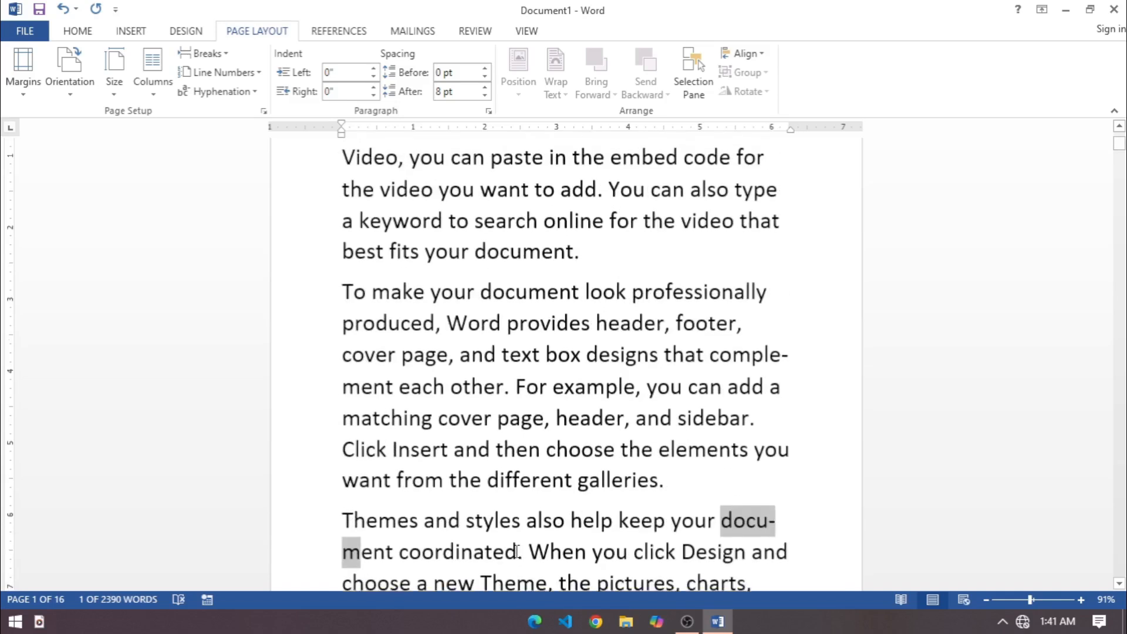
Set the hyphenation of the whole document text to None.
key("ctrl+a")
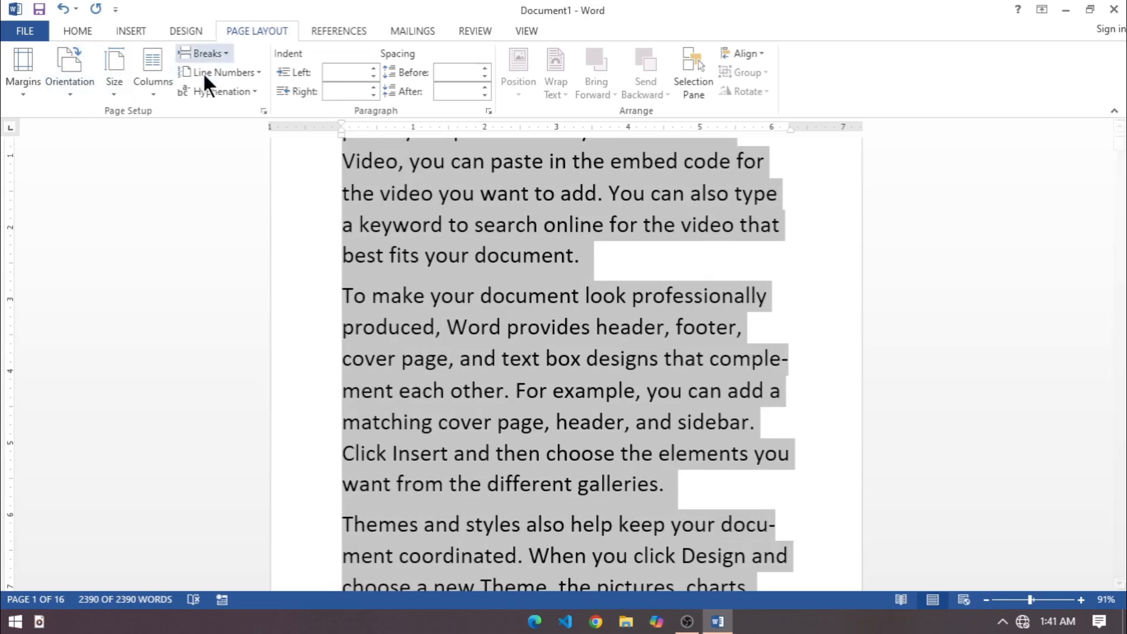
left_click(210, 89)
left_click(222, 115)
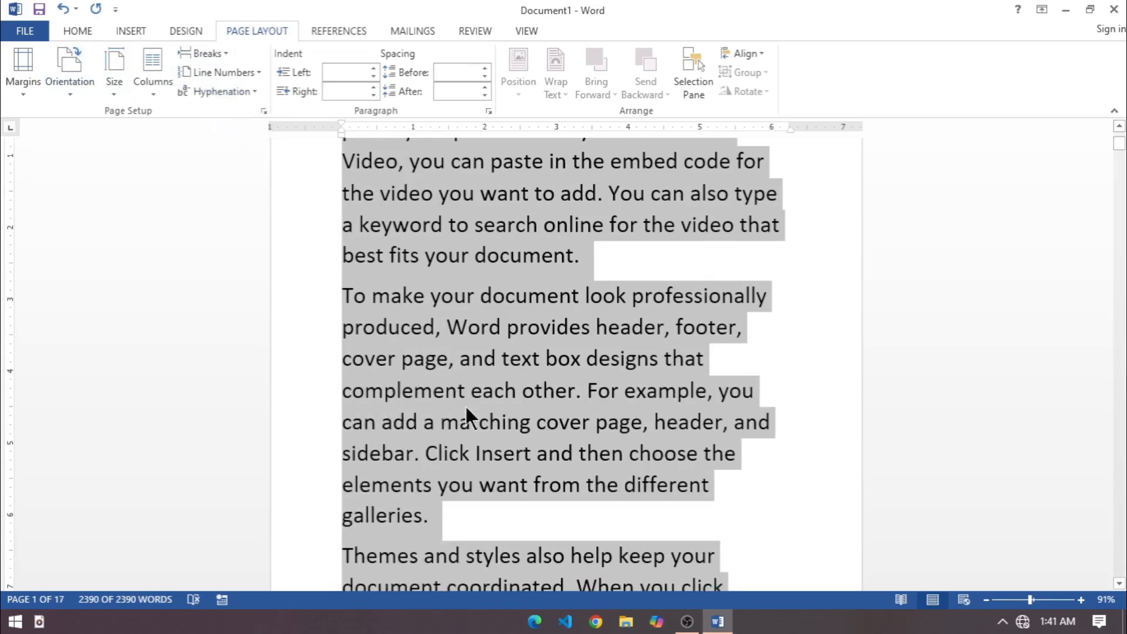
Justify all the document text, turn on Automatic hyphenation for it, and review the line ends on the first two pages.
scroll(465, 523, "down", 2)
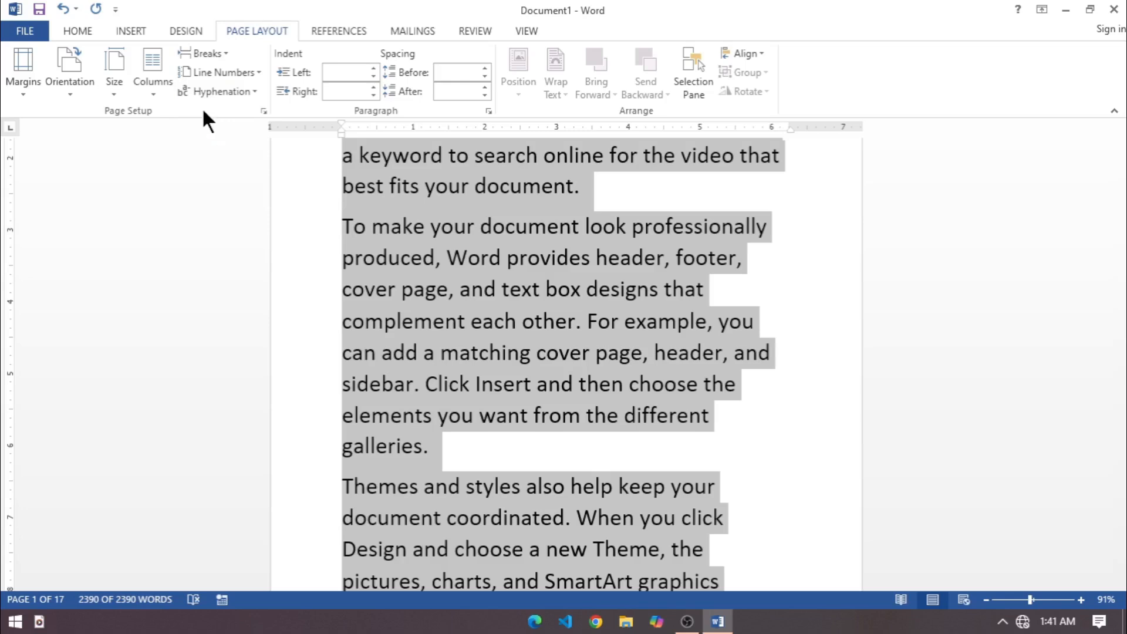
key("ctrl+j")
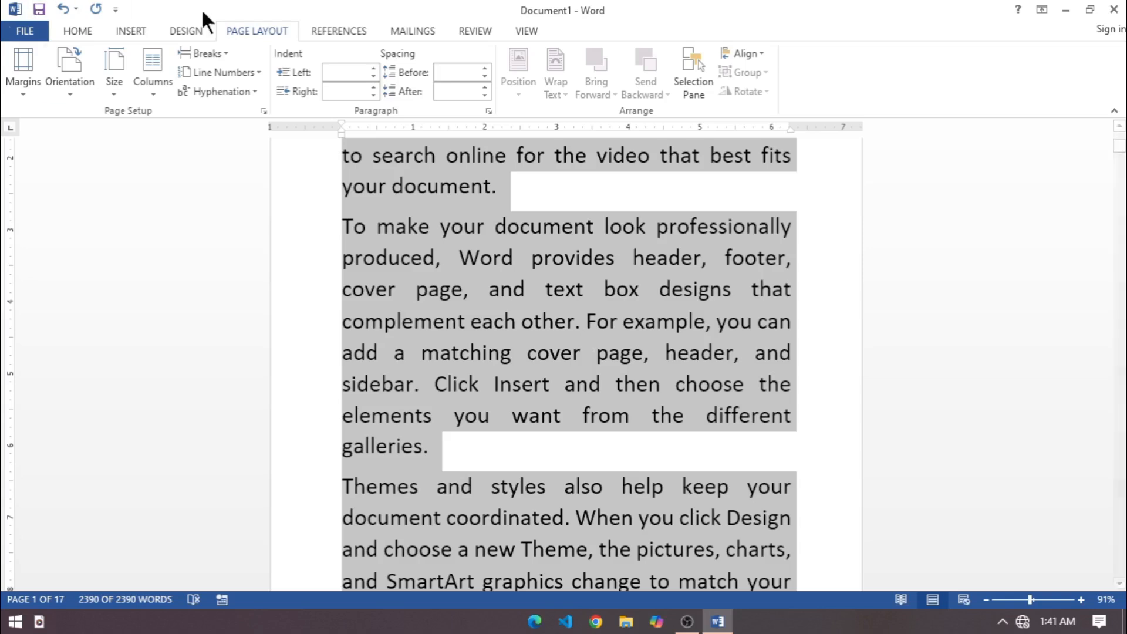
left_click(247, 91)
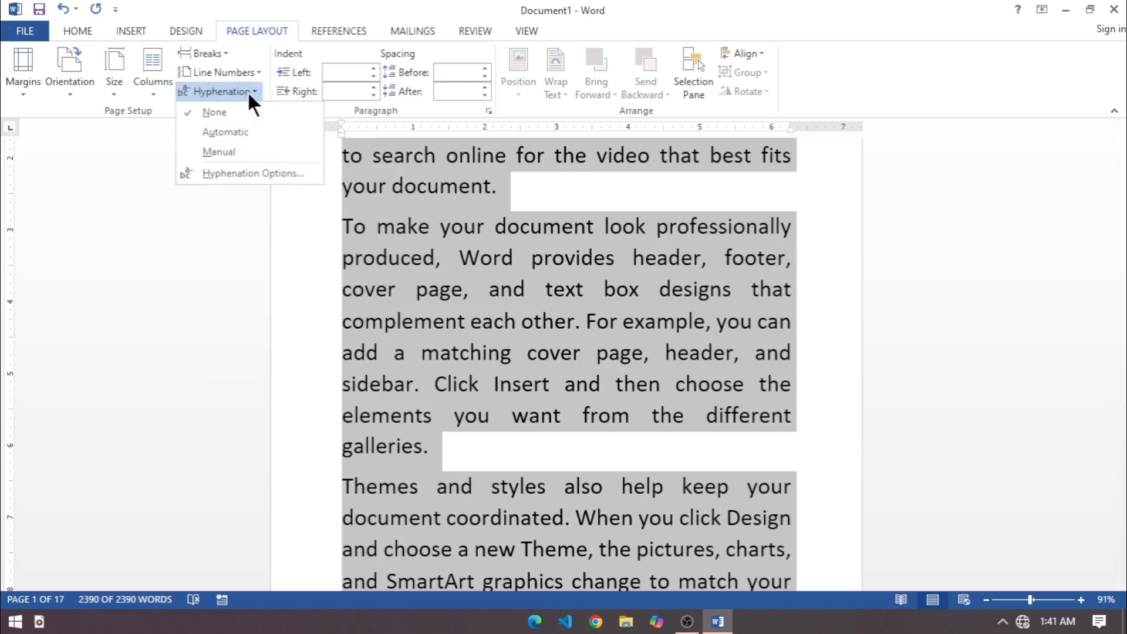
left_click(223, 133)
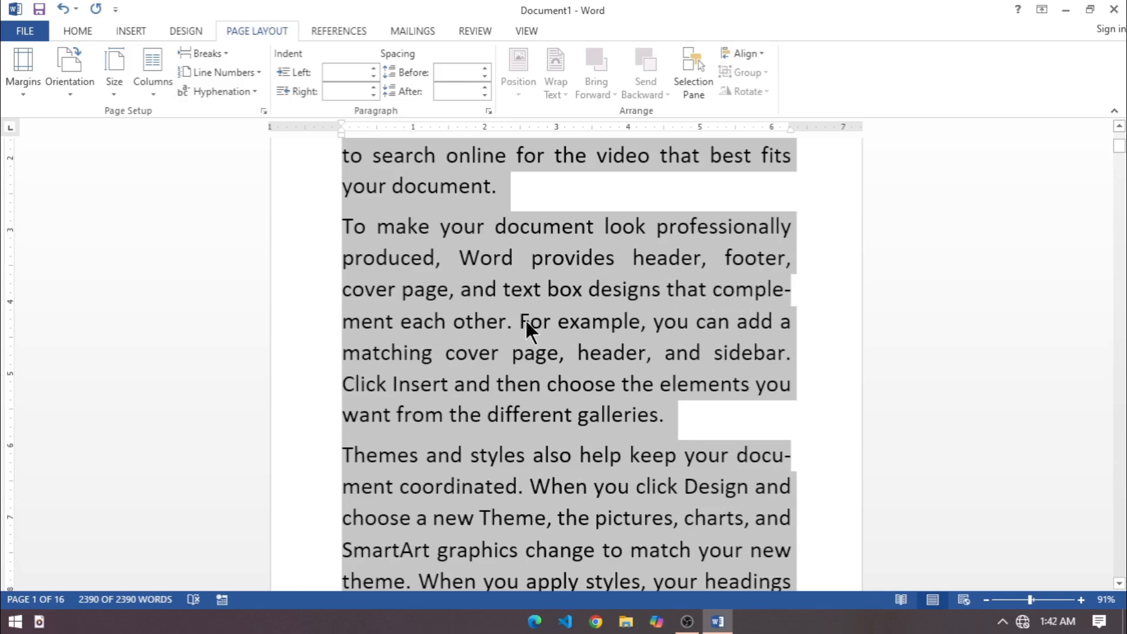
scroll(641, 487, "down", 6)
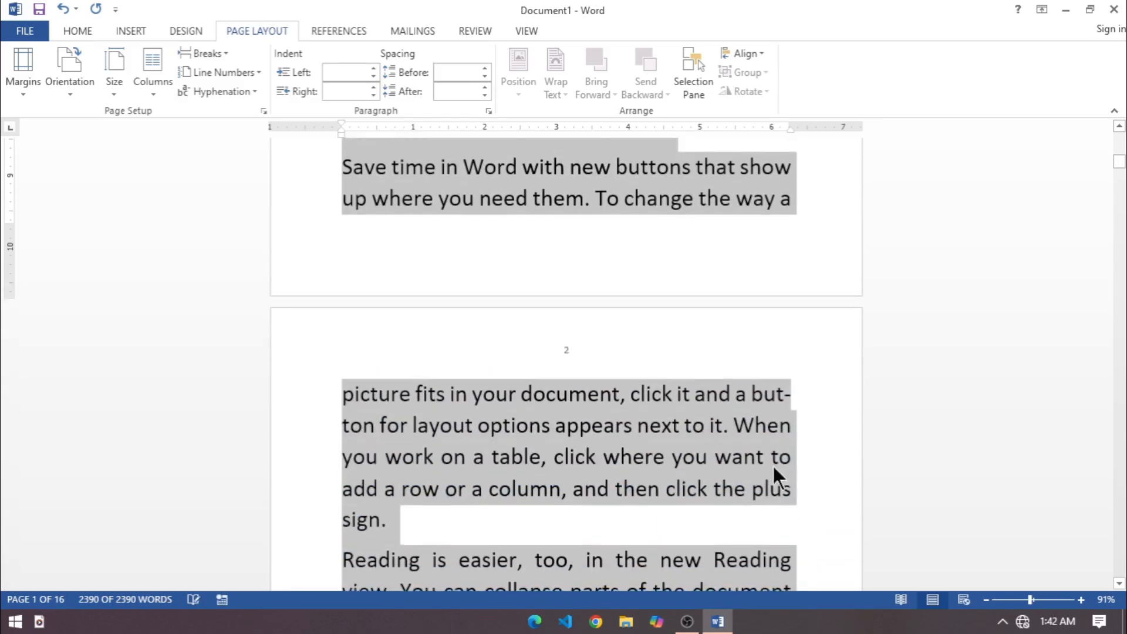
scroll(801, 399, "down", 5)
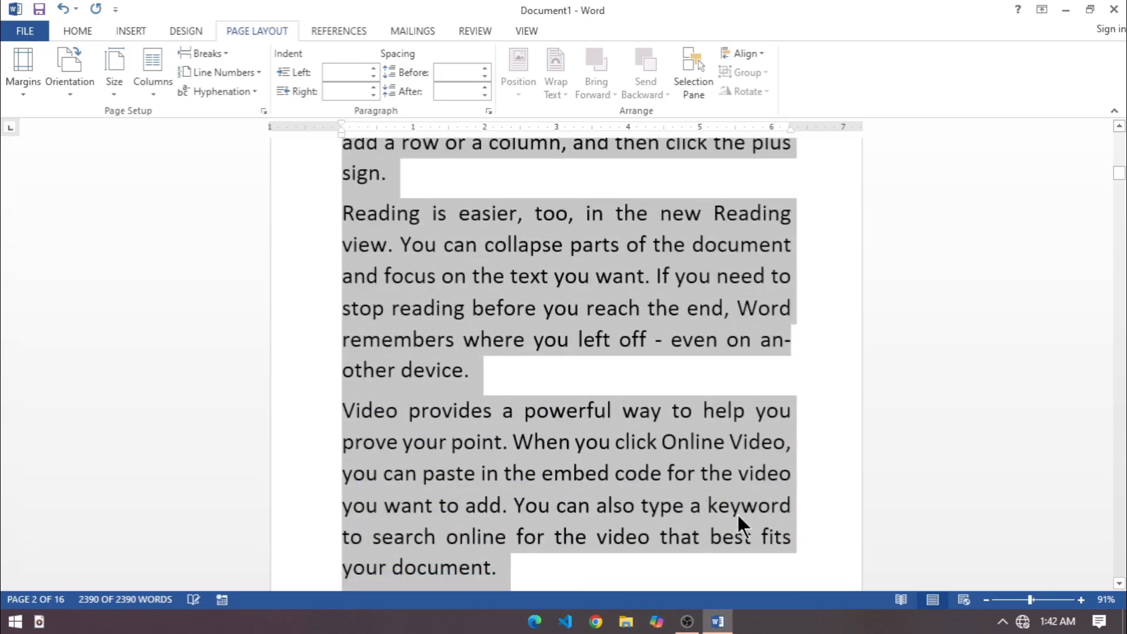
scroll(738, 520, "down", 6)
scroll(713, 532, "up", 4)
scroll(534, 361, "up", 9)
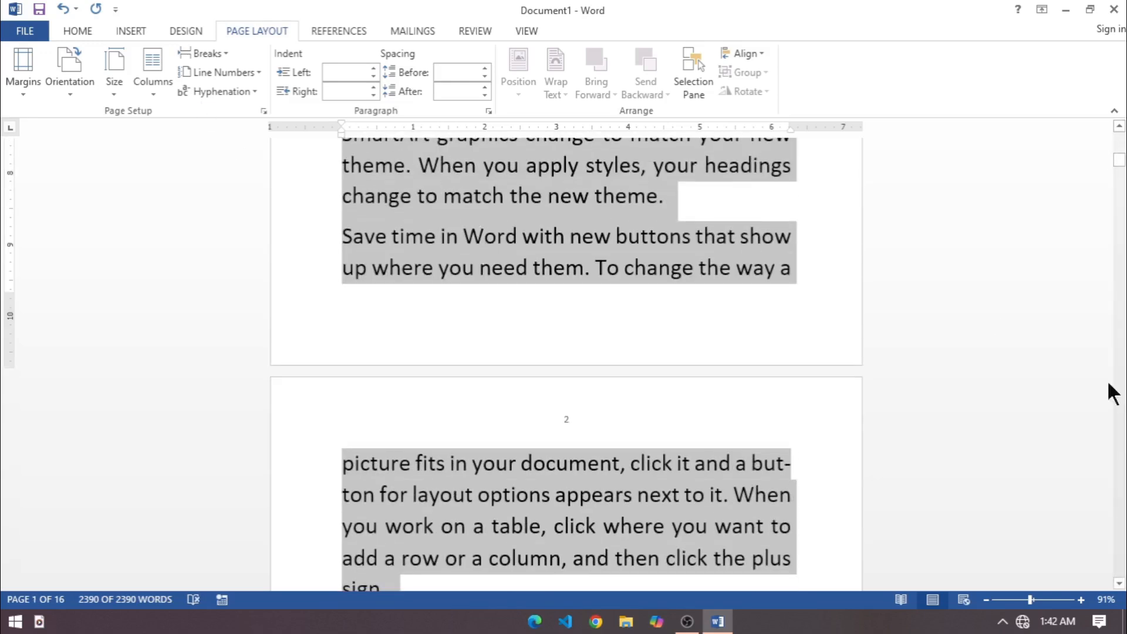
Set the left indent of the first paragraph, "Video provides a powerful way", to 0.5".
left_click_drag(1118, 168, 1118, 135)
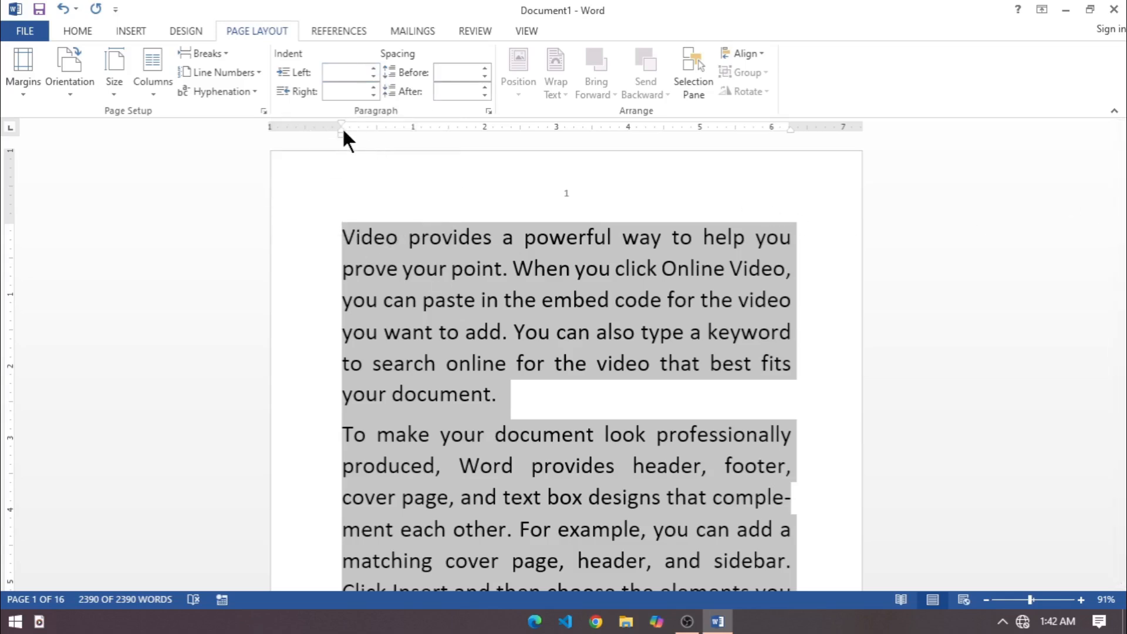
left_click(364, 73)
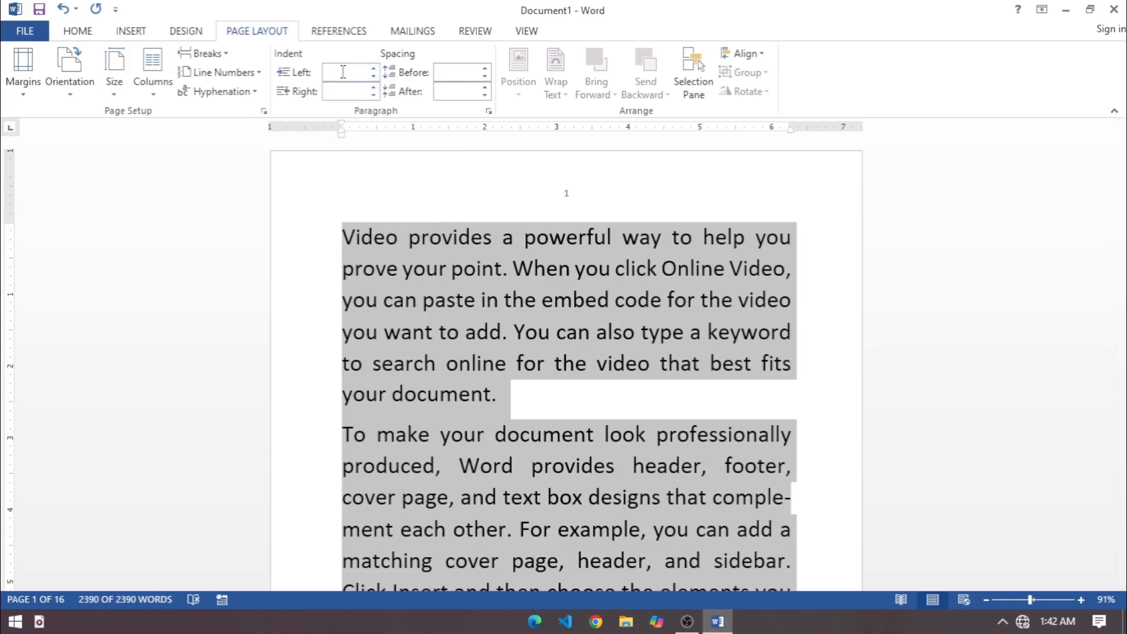
left_click(423, 345)
left_click_drag(315, 234, 359, 395)
left_click(373, 68)
left_click(373, 69)
left_click(373, 69)
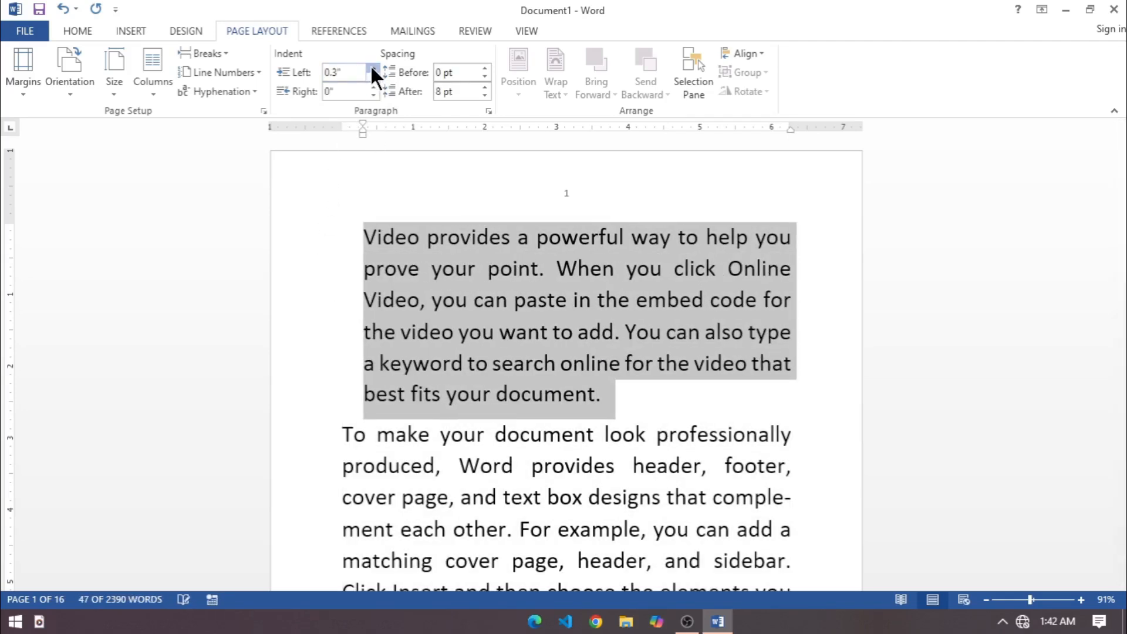
left_click(373, 68)
left_click(372, 68)
left_click(373, 69)
left_click(373, 75)
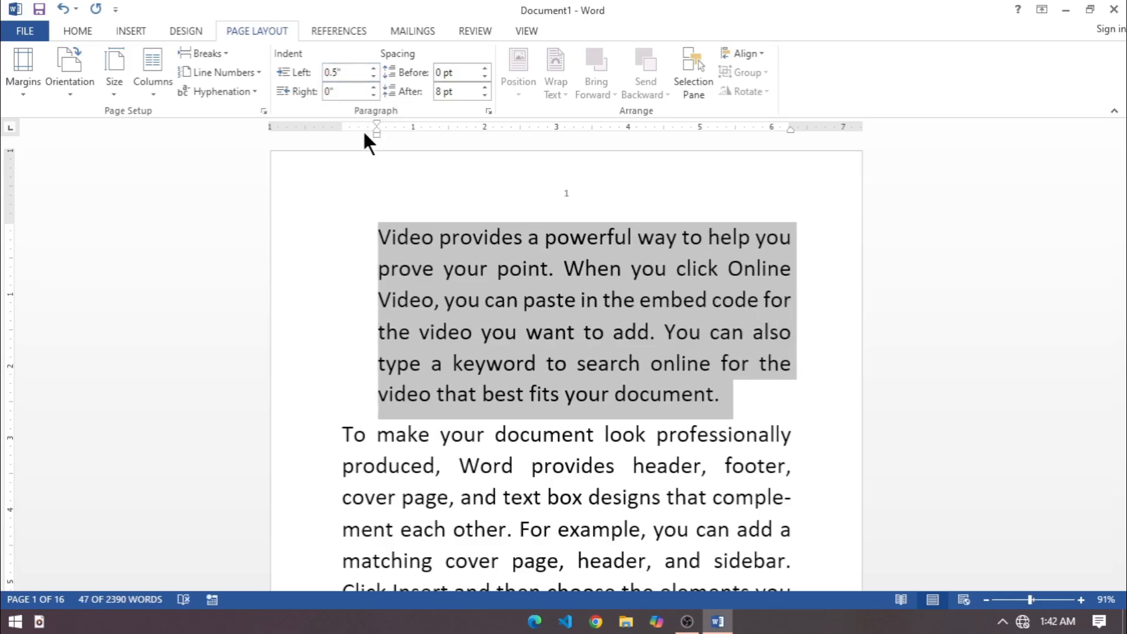
Set the first paragraph's spacing before to Auto and its right indent to 0.6".
left_click(485, 77)
left_click(373, 87)
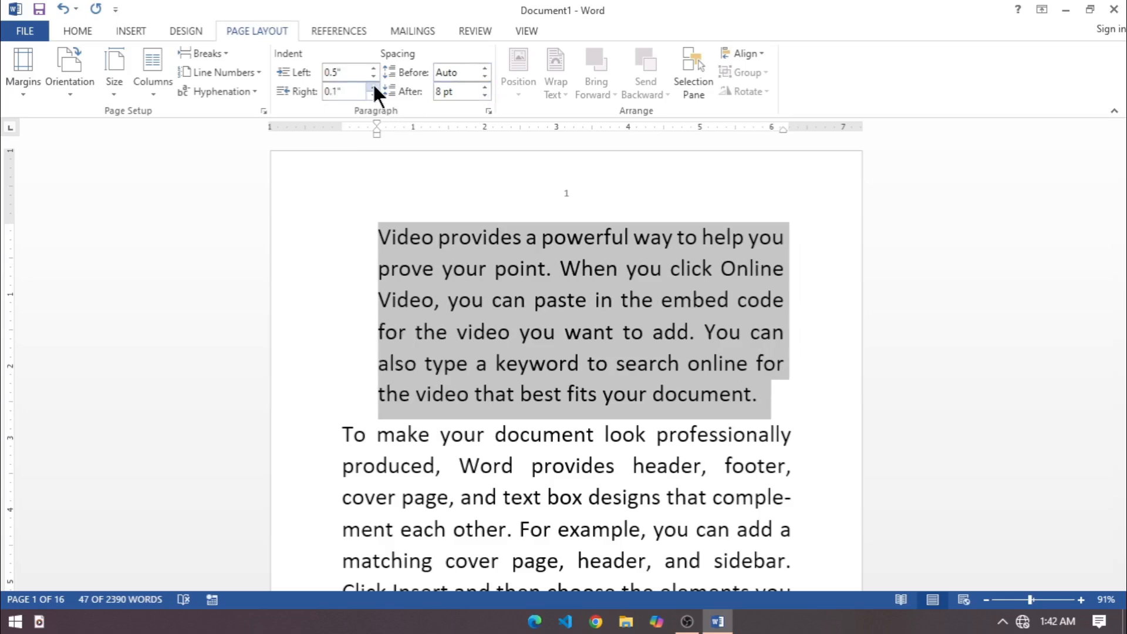
left_click(373, 87)
left_click(373, 87)
left_click(372, 86)
left_click(373, 87)
left_click(373, 87)
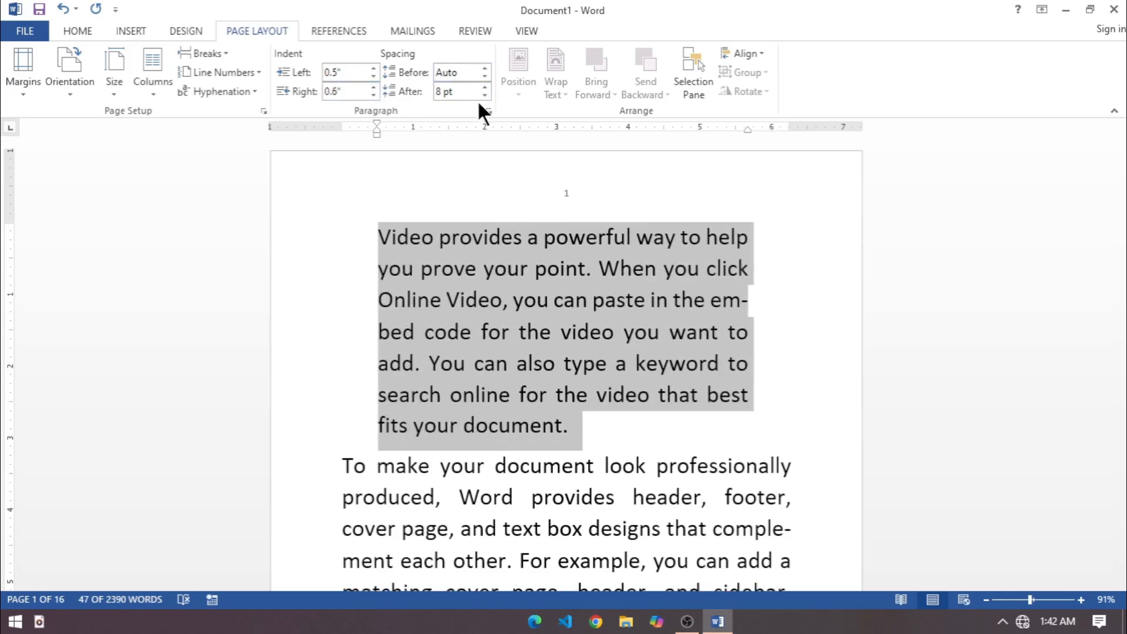
left_click(495, 269)
Set the spacing of the second paragraph, "To make your document look", to 42 pt before and 30 pt after.
scroll(477, 438, "down", 1)
scroll(478, 437, "down", 1)
left_click_drag(322, 365, 584, 528)
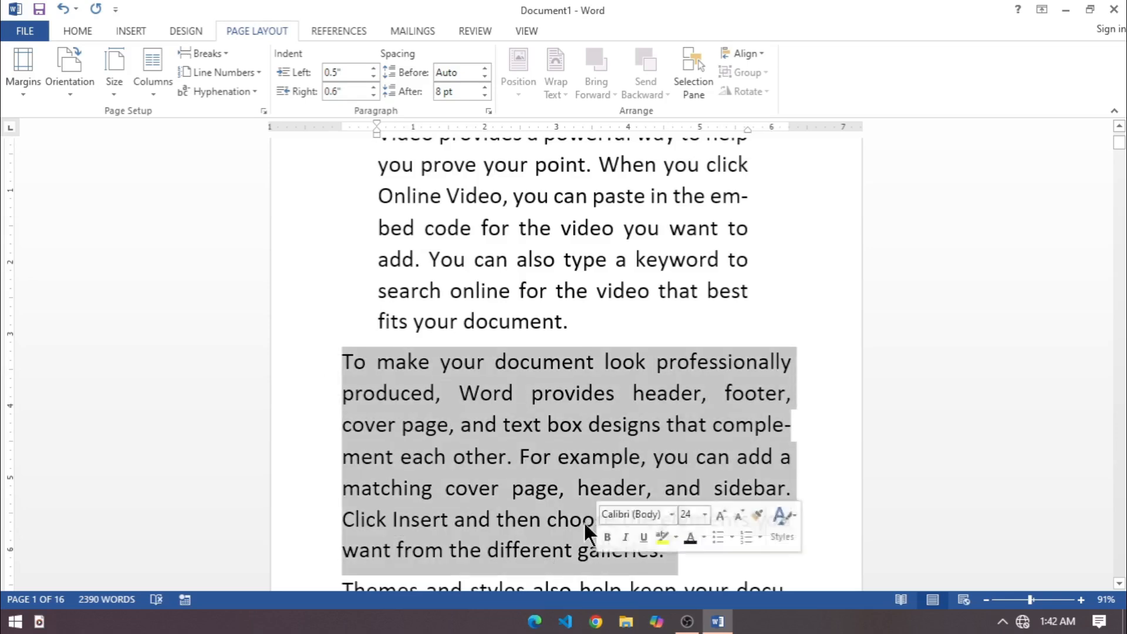
left_click(485, 69)
left_click(485, 69)
left_click(485, 69)
left_click(485, 69)
left_click(485, 68)
left_click(485, 69)
left_click(485, 70)
left_click(484, 89)
left_click(485, 89)
left_click(485, 88)
left_click(484, 88)
scroll(589, 314, "down", 3)
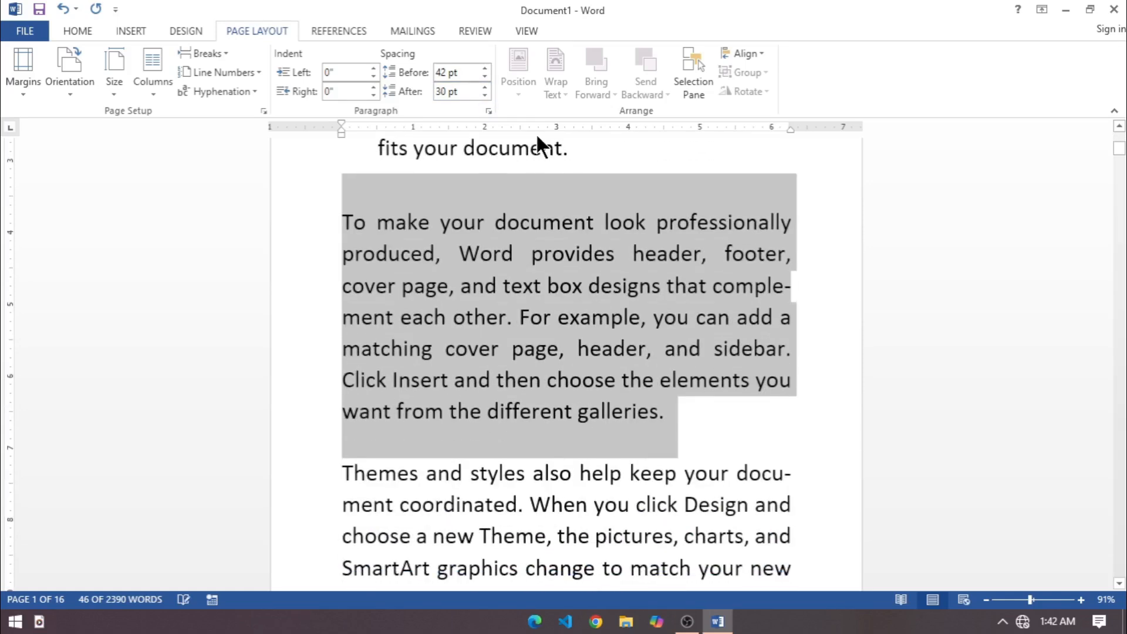
Increase the second paragraph's spacing to 66 pt before and 78 pt after.
left_click(485, 88)
left_click(485, 88)
left_click(485, 88)
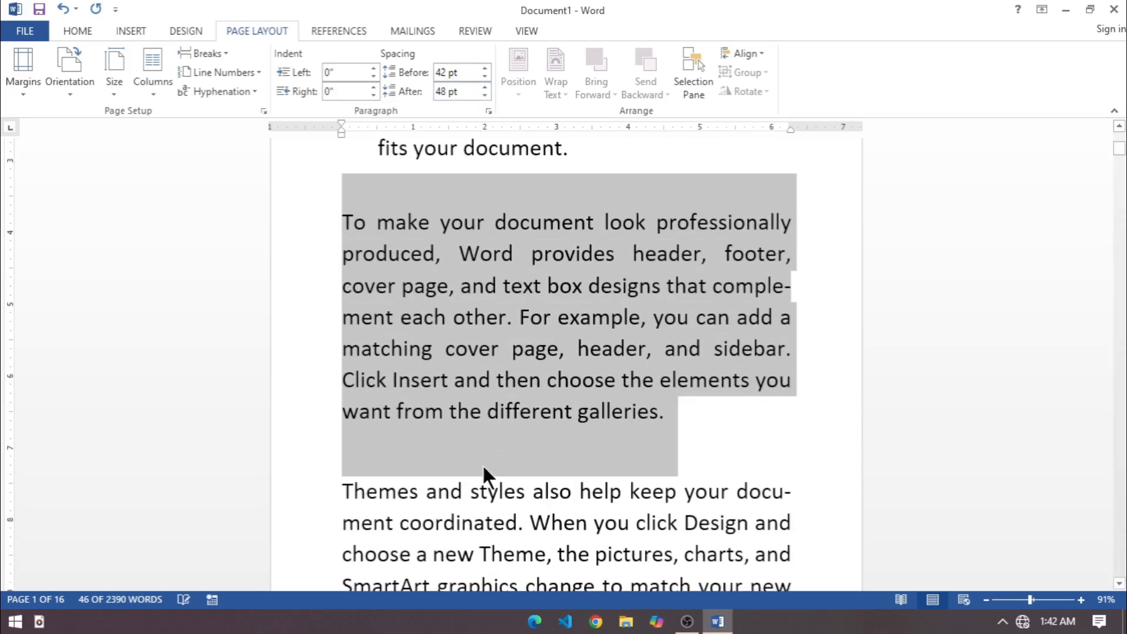
left_click(485, 70)
left_click(485, 70)
left_click(485, 69)
left_click(485, 69)
left_click(485, 87)
left_click(485, 87)
left_click(485, 88)
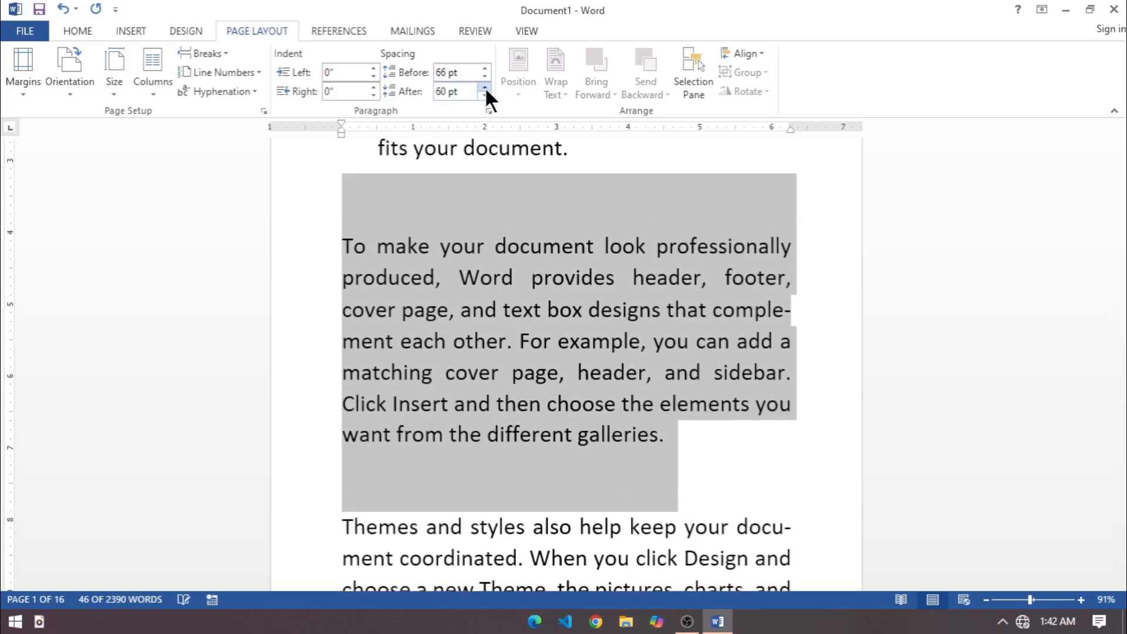
left_click(485, 87)
left_click(485, 88)
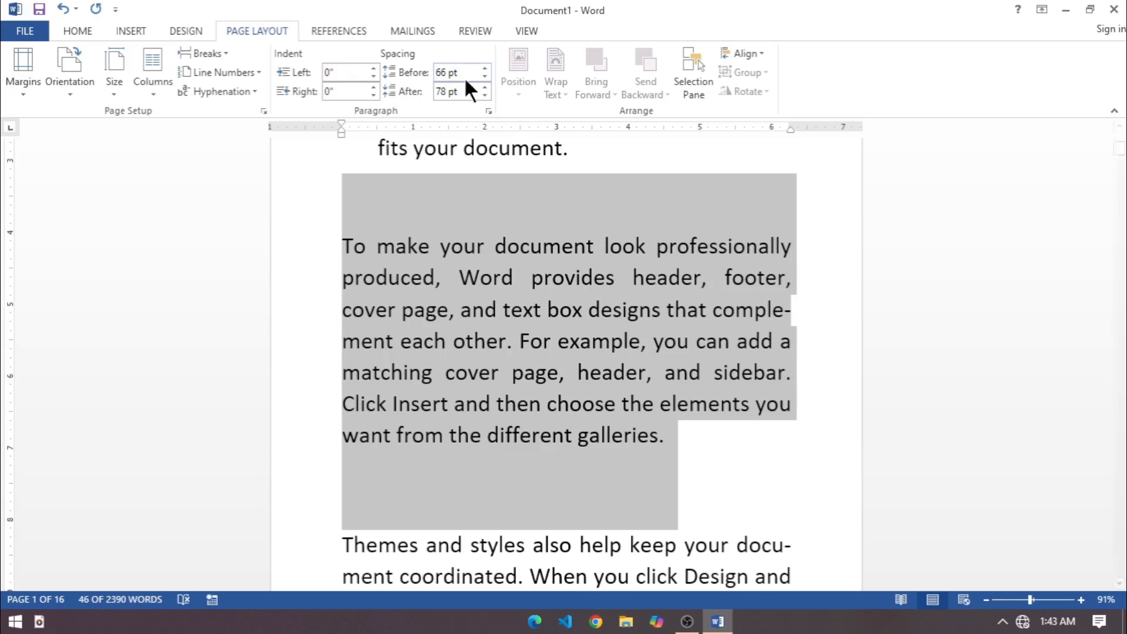
Set the second paragraph's spacing before and after to 0 pt.
double_click(442, 72)
key("BackSpace")
key("Delete")
key("Delete")
key("Tab")
type("0")
left_click(343, 88)
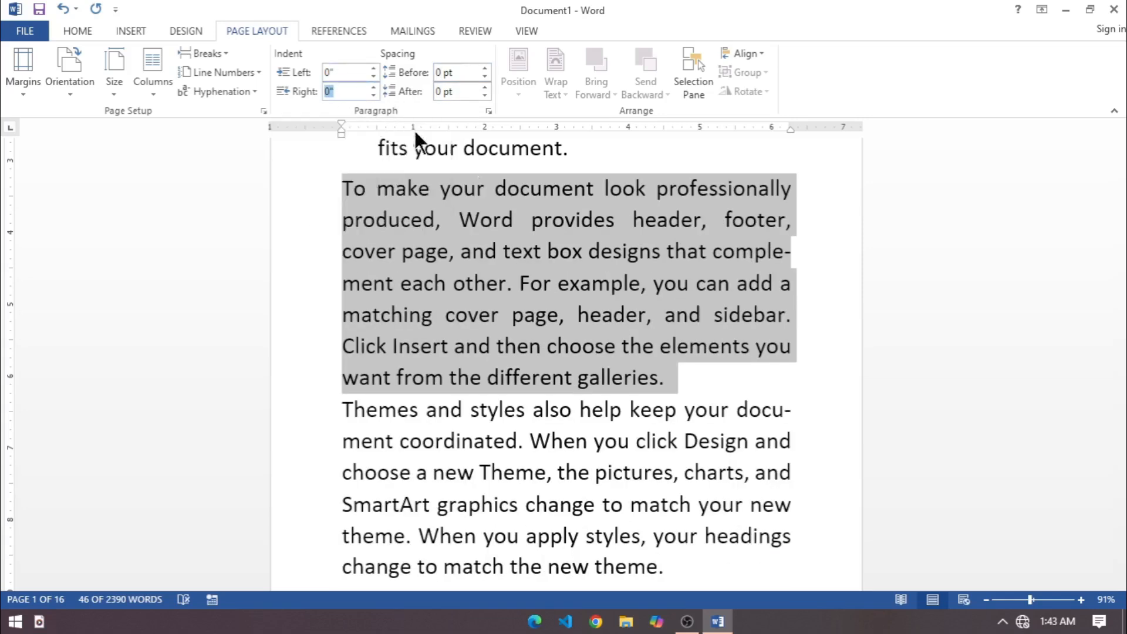
left_click(592, 283)
Adjust the second paragraph's indents on the ruler to 0.06" on the left and -0.13" on the right.
scroll(581, 291, "up", 2)
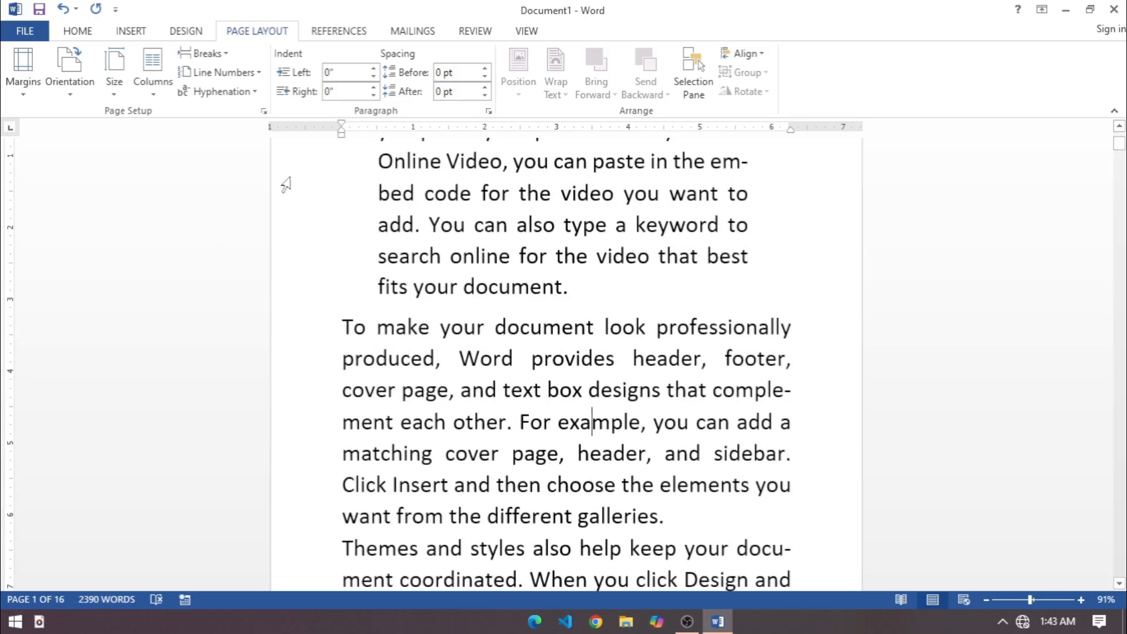
left_click_drag(310, 333, 351, 517)
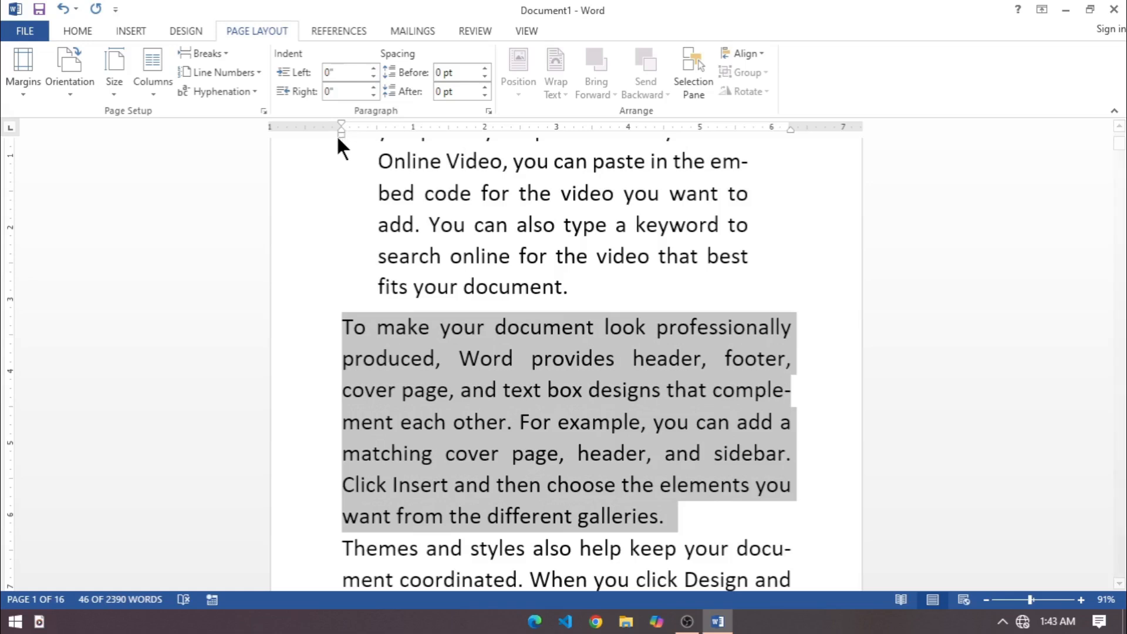
mouse_move(344, 132)
left_mouse_down()
mouse_move(374, 137)
mouse_move(345, 133)
left_mouse_up()
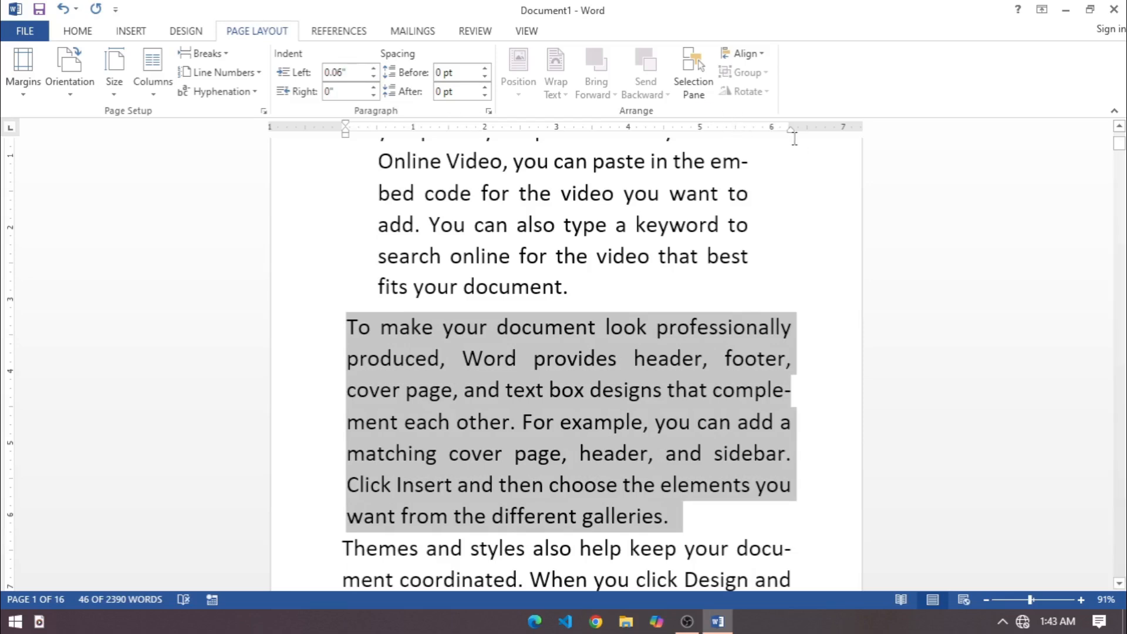
mouse_move(791, 130)
left_mouse_down()
mouse_move(697, 141)
mouse_move(793, 153)
left_mouse_up()
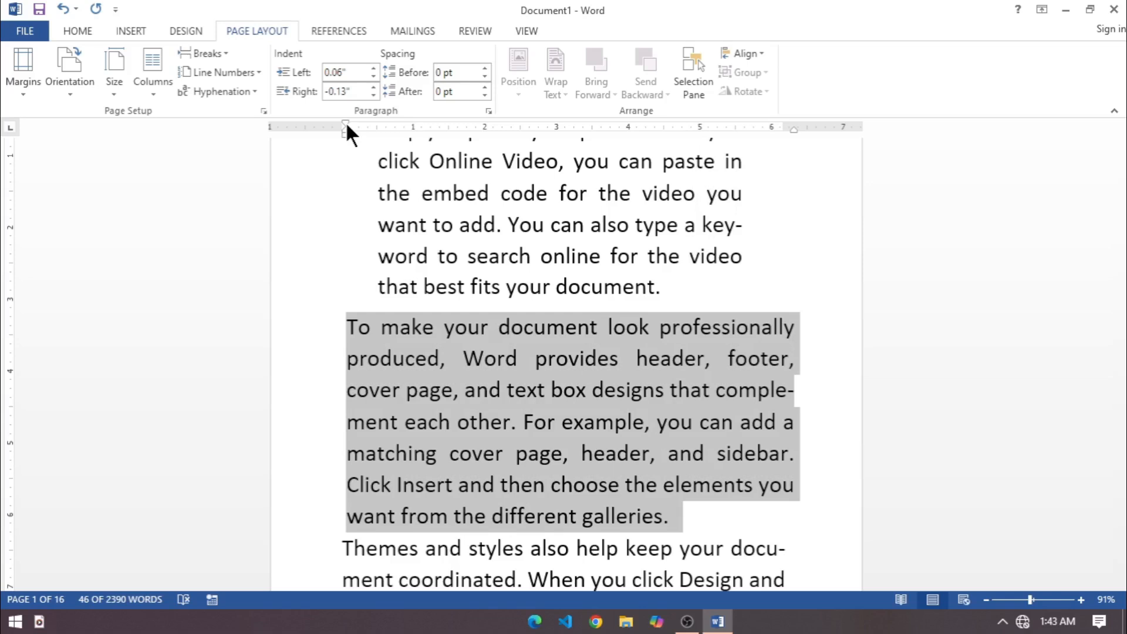
left_click(492, 388)
Indent the first lines of the second and third paragraphs by 2.06" on the ruler.
scroll(502, 380, "down", 2)
left_click_drag(362, 315, 717, 584)
left_click_drag(344, 122, 491, 146)
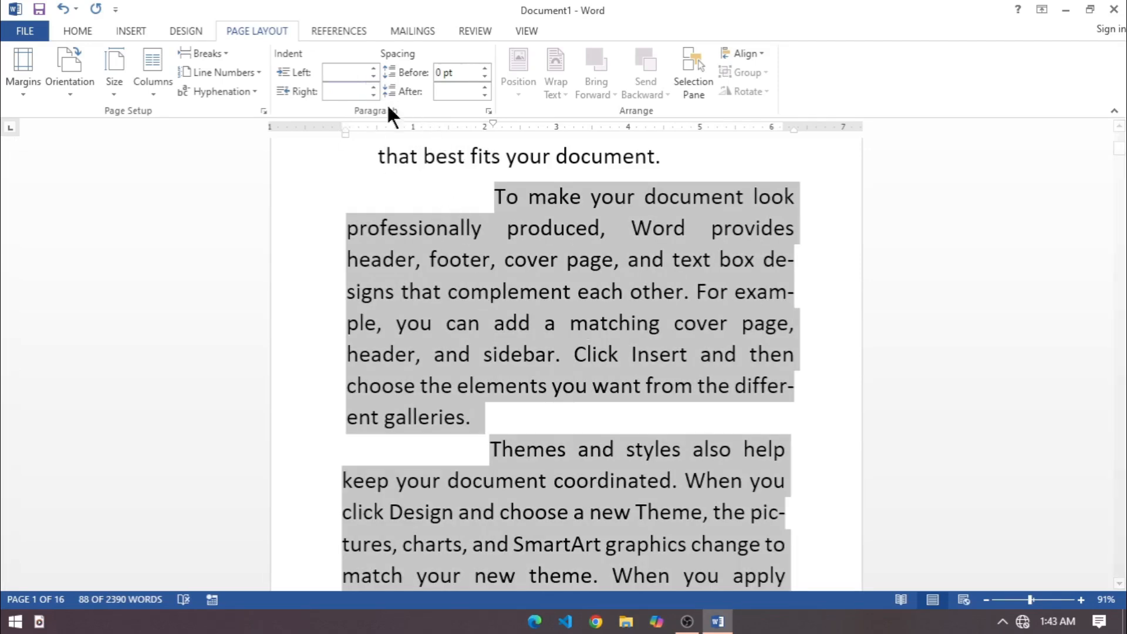
Set the special indentation of the second and third paragraphs to First line by 1" in the paragraph settings.
left_click(488, 111)
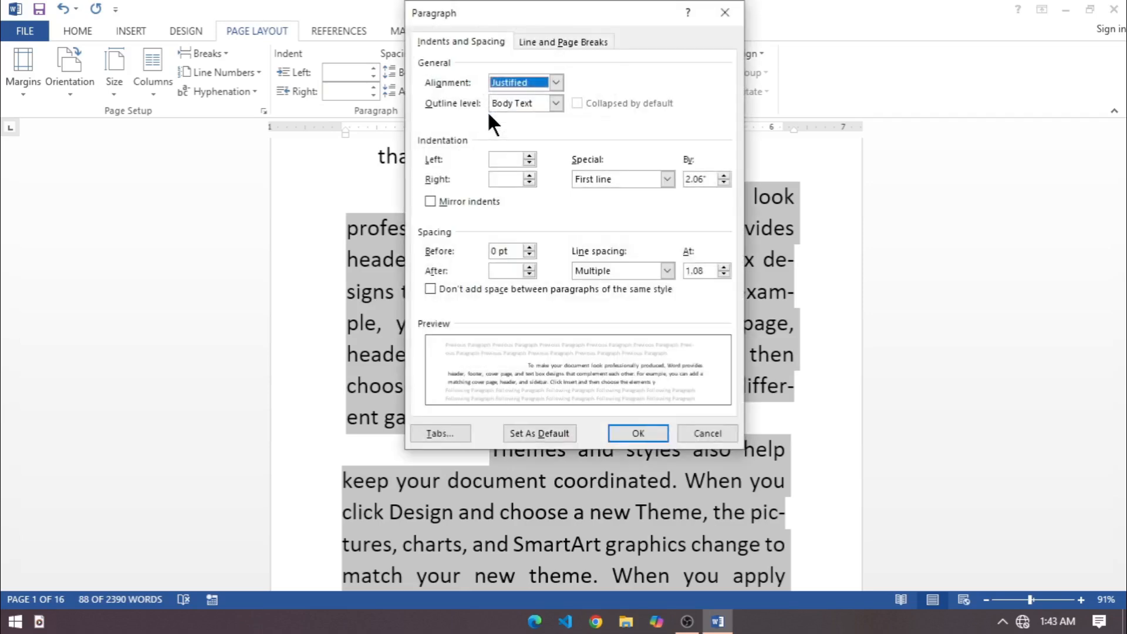
left_click_drag(513, 11, 657, 36)
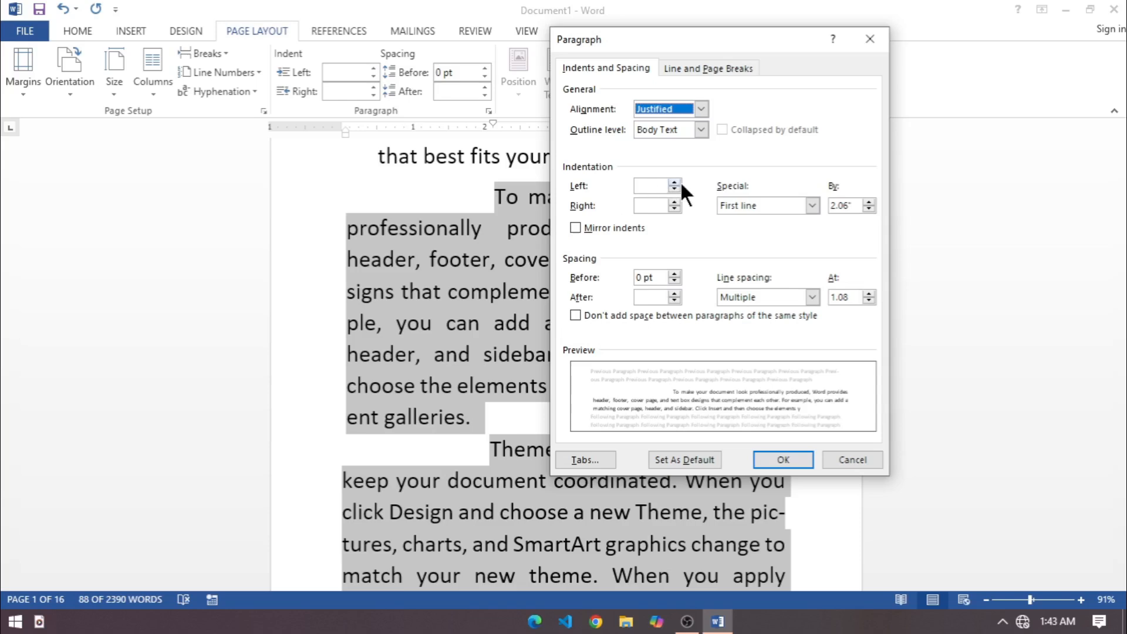
left_click(745, 205)
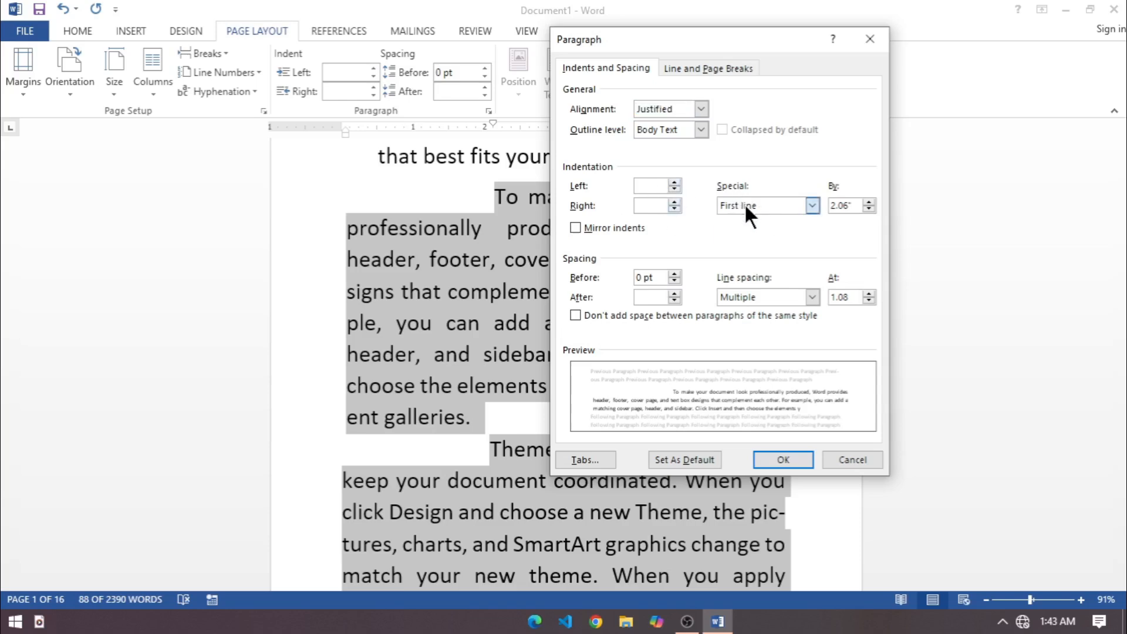
left_click(748, 229)
key("Tab")
type("1")
left_click(776, 455)
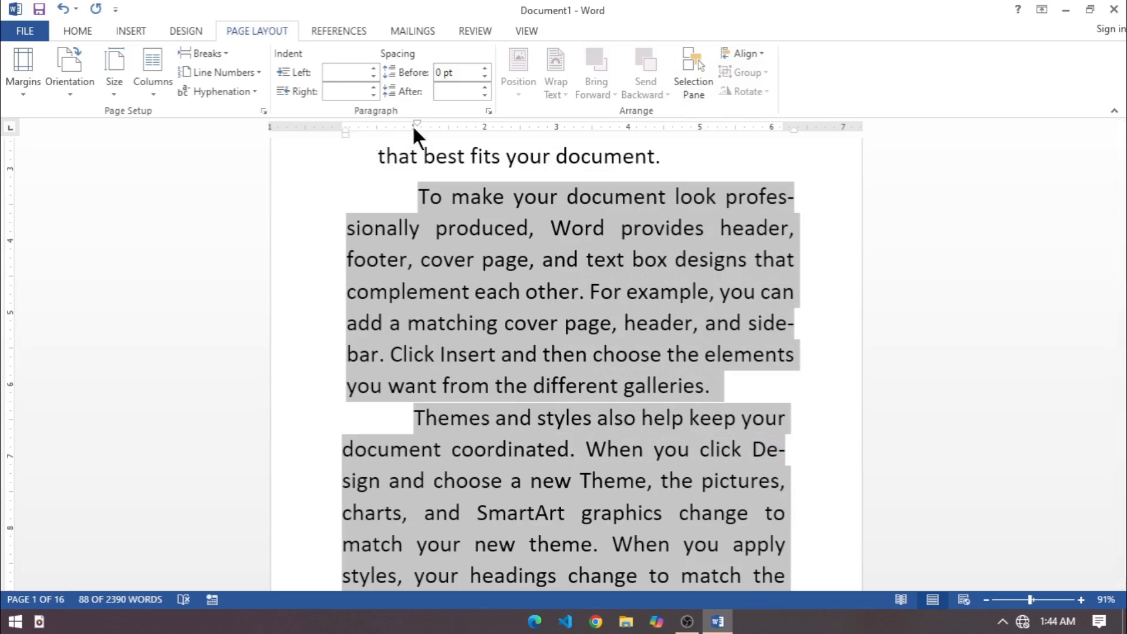
left_click(434, 228)
left_click(547, 418)
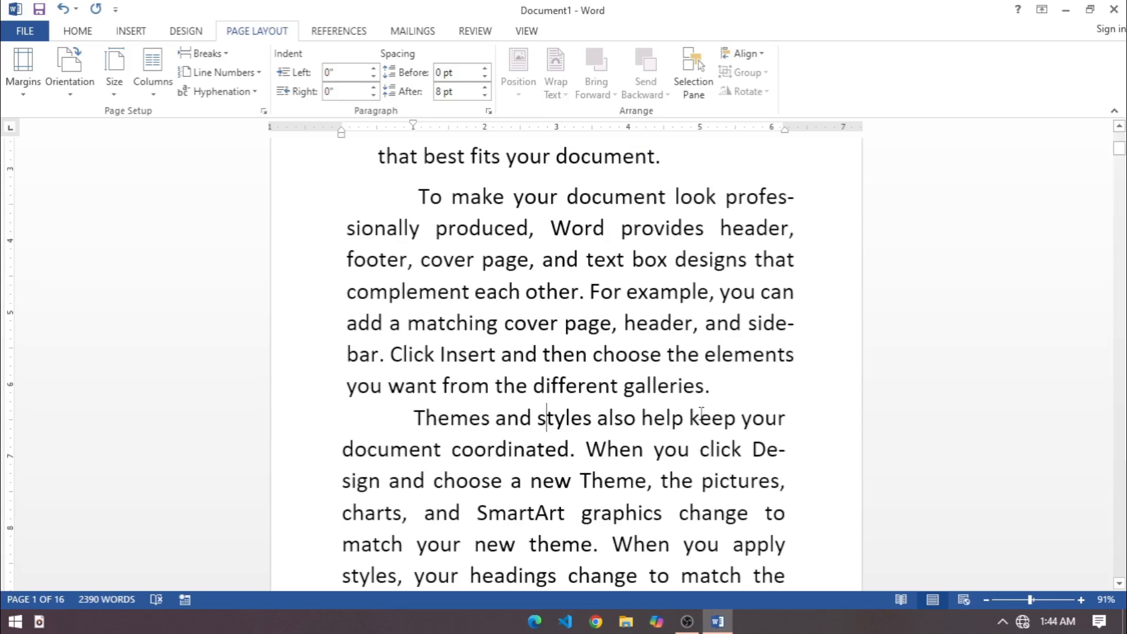
Insert two blank lines after the second paragraph, which ends with "different galleries.".
left_click(722, 395)
key("Return")
key("Return")
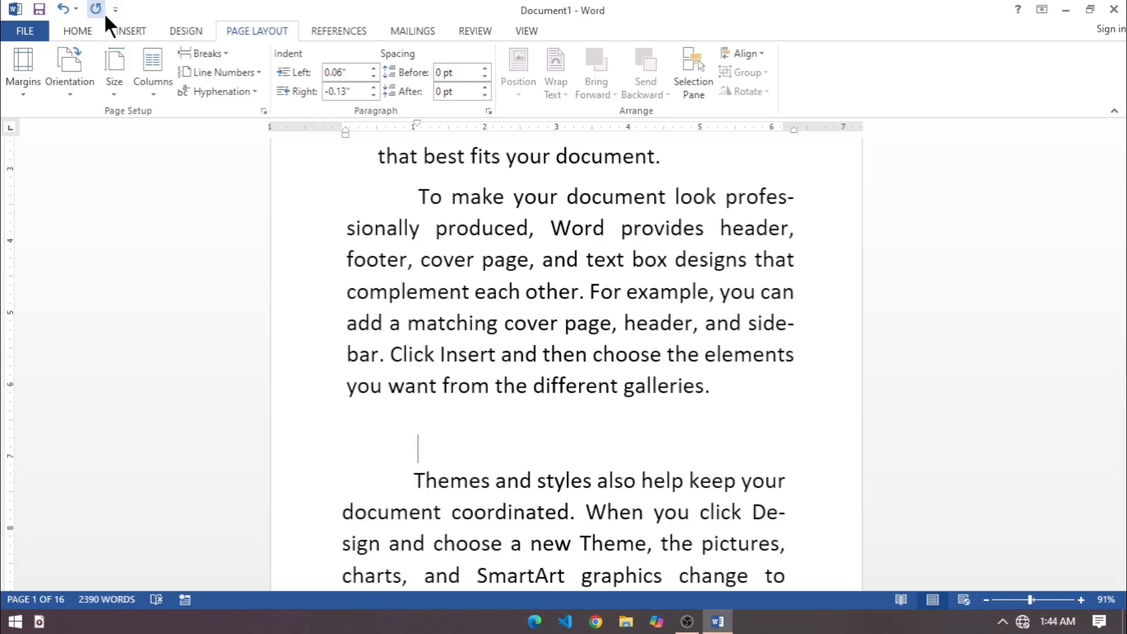
Draw a large five-point star shape over the gap between the second and third paragraphs.
left_click(127, 29)
left_click(232, 69)
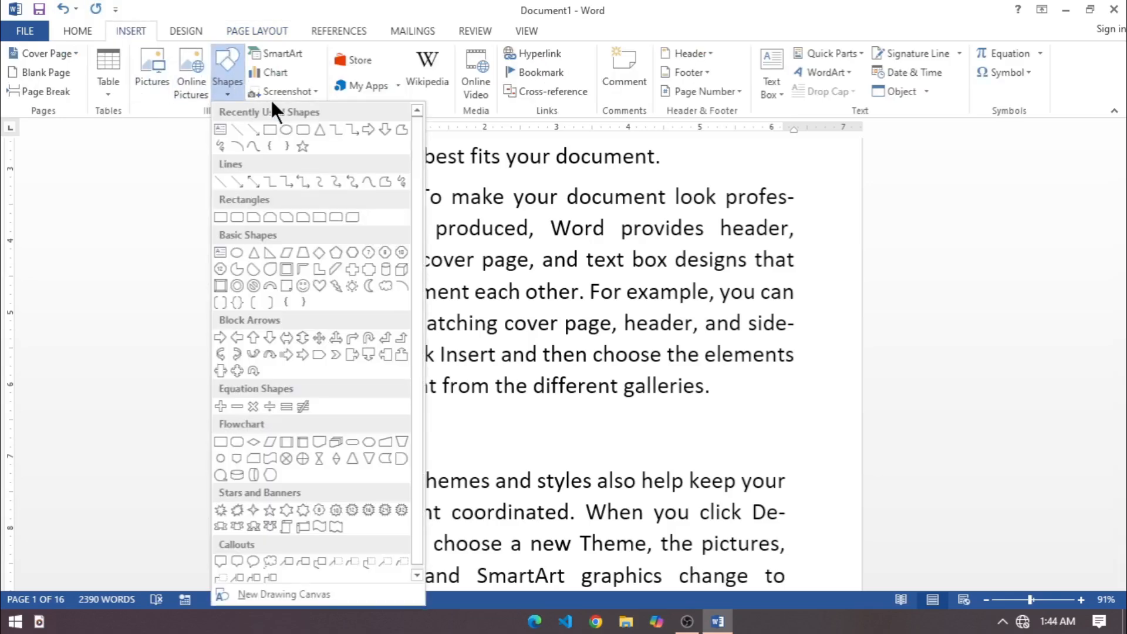
left_click(302, 145)
mouse_move(405, 299)
left_mouse_down()
mouse_move(619, 525)
mouse_move(665, 536)
left_mouse_up()
Position the star at the top left of the page with text wrapping.
left_click(263, 26)
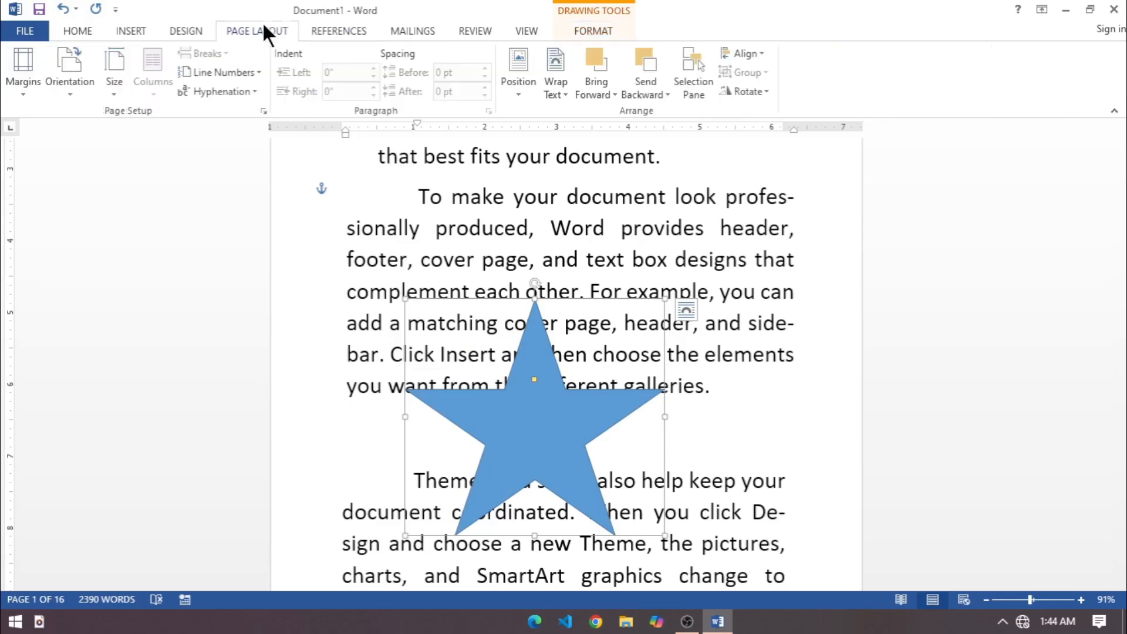
left_click(518, 92)
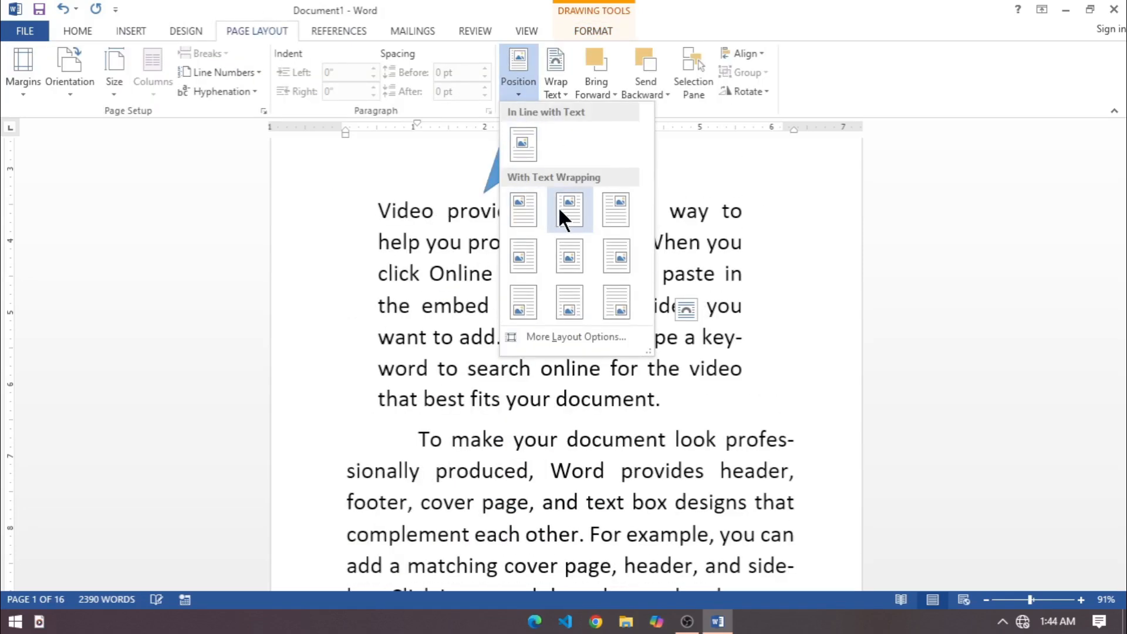
left_click(540, 211)
Shrink the star to roughly two thirds of its size and position it at the top right of the page with text wrapping.
scroll(534, 221, "up", 5)
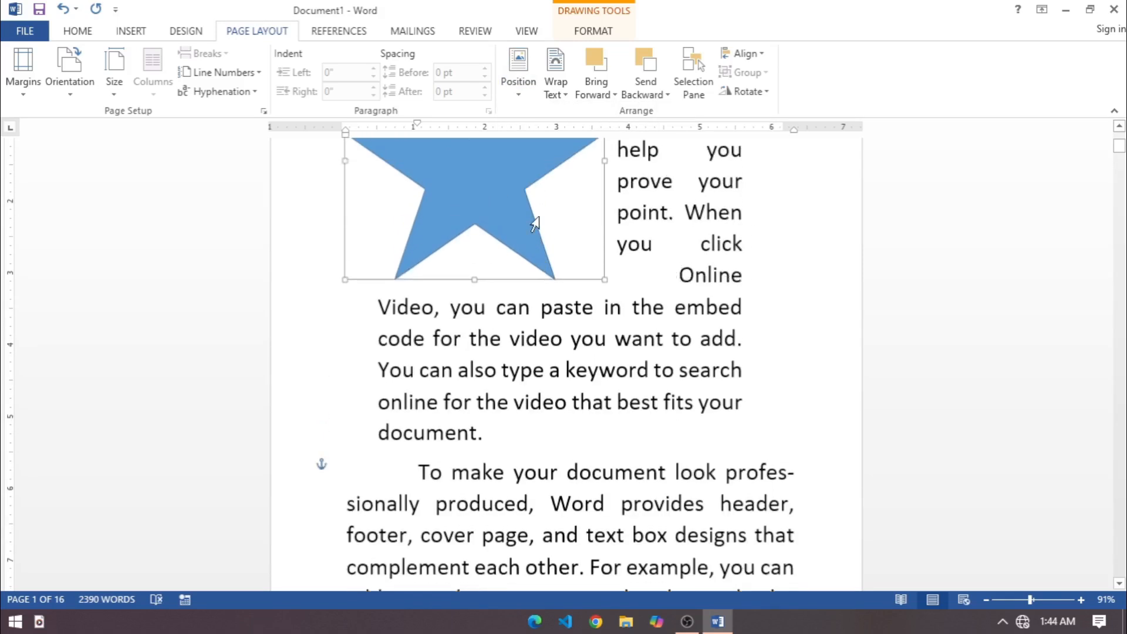
left_click_drag(604, 436, 510, 338)
left_click(514, 88)
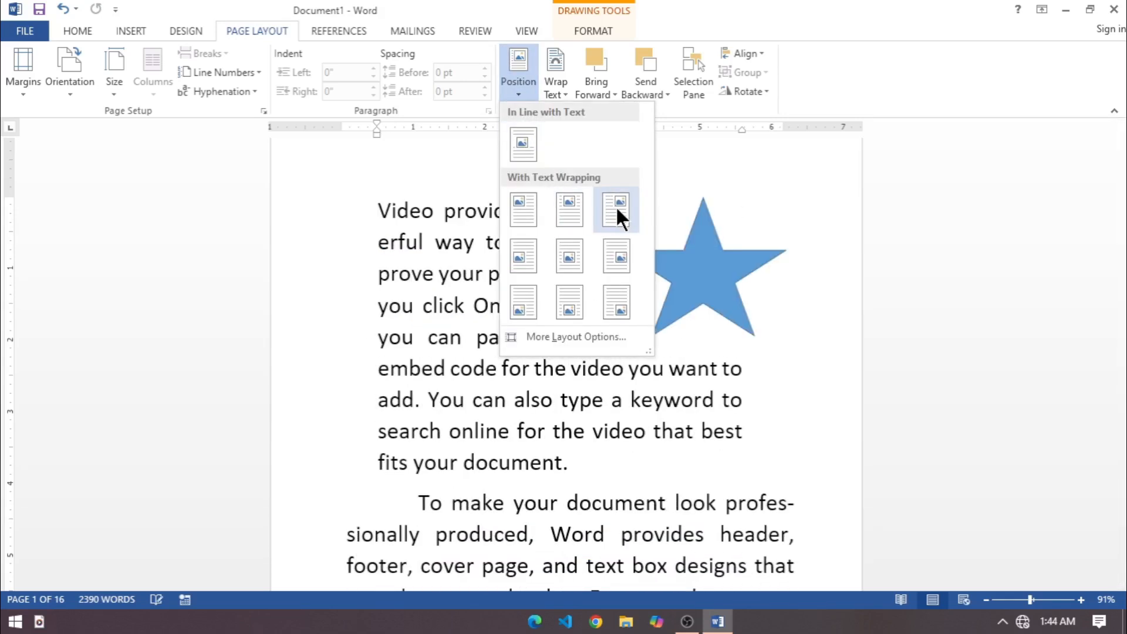
left_click(616, 206)
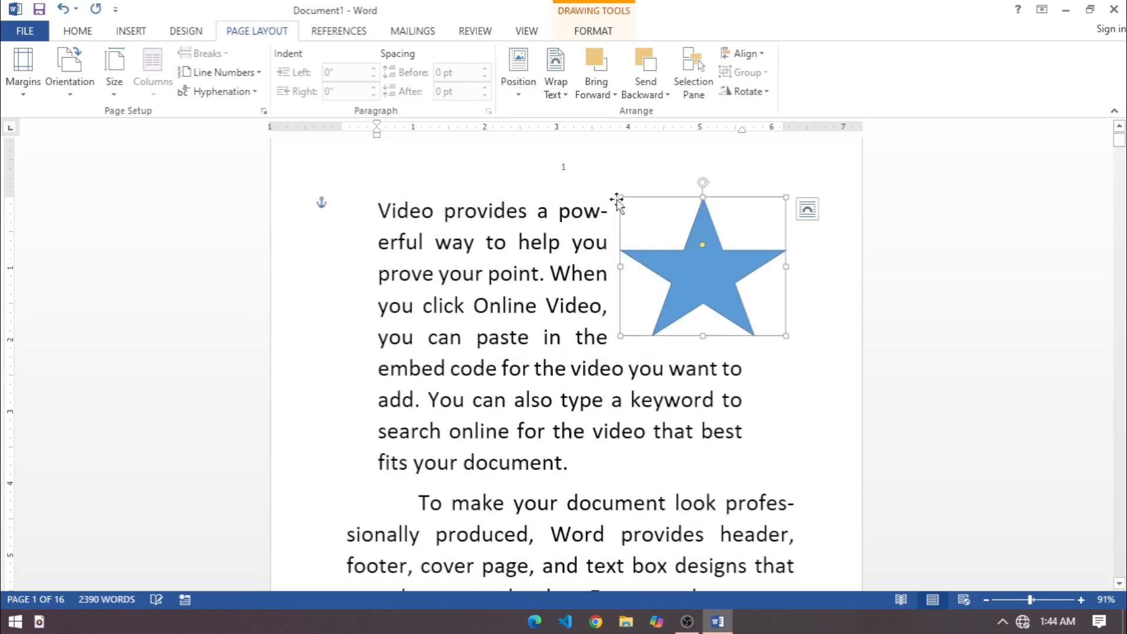
Try Tight text wrapping on the star, and place the star In Front of Text.
left_click(556, 88)
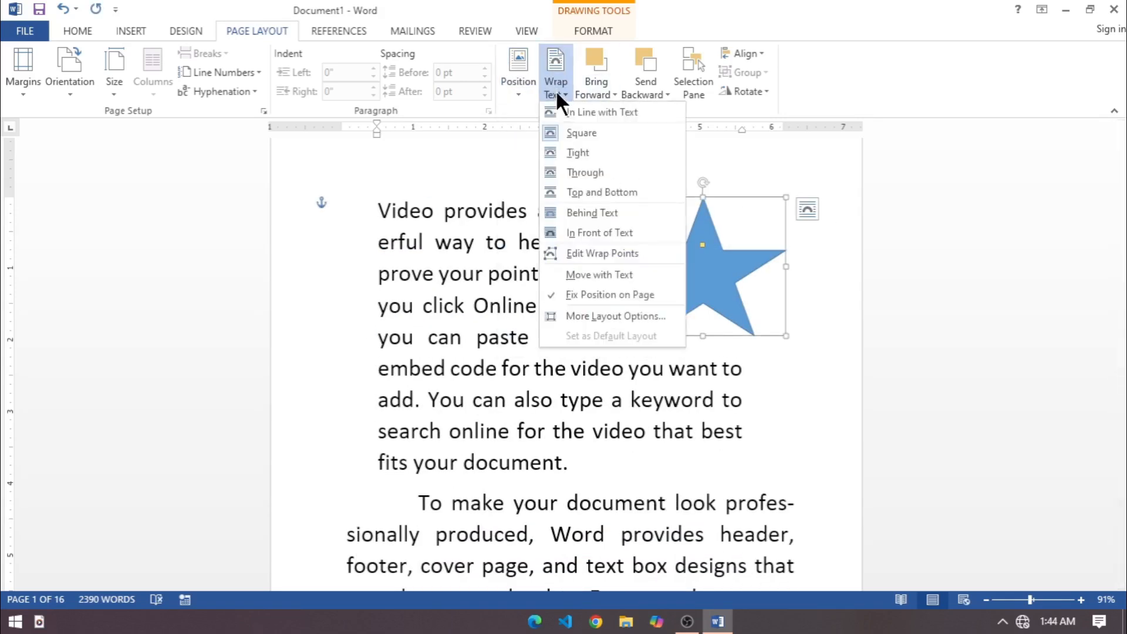
left_click(587, 153)
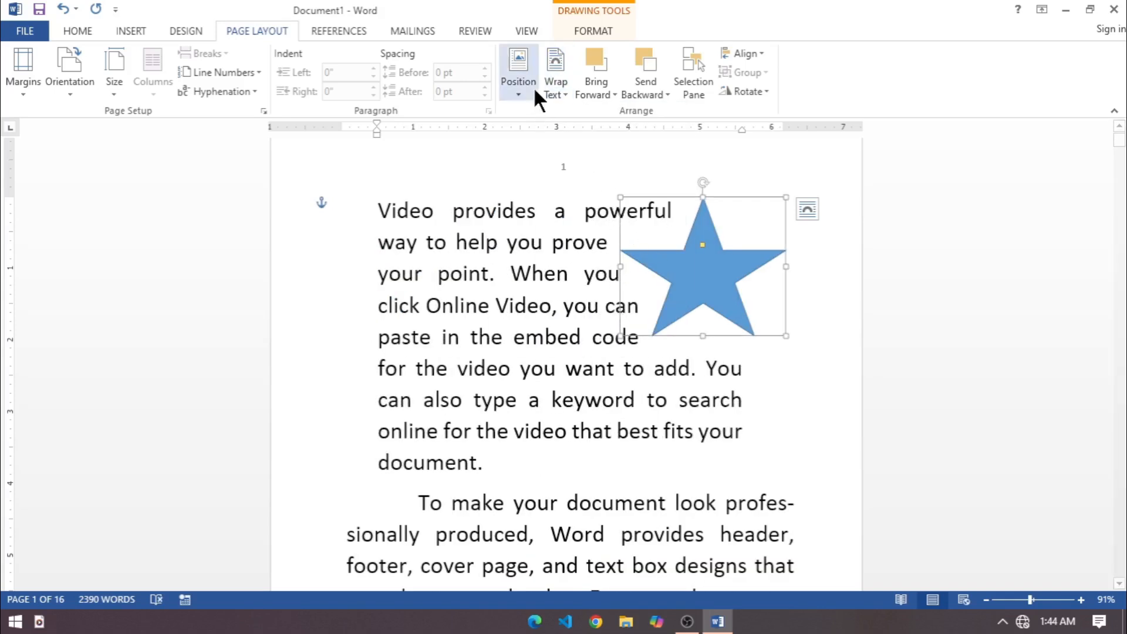
left_click(557, 94)
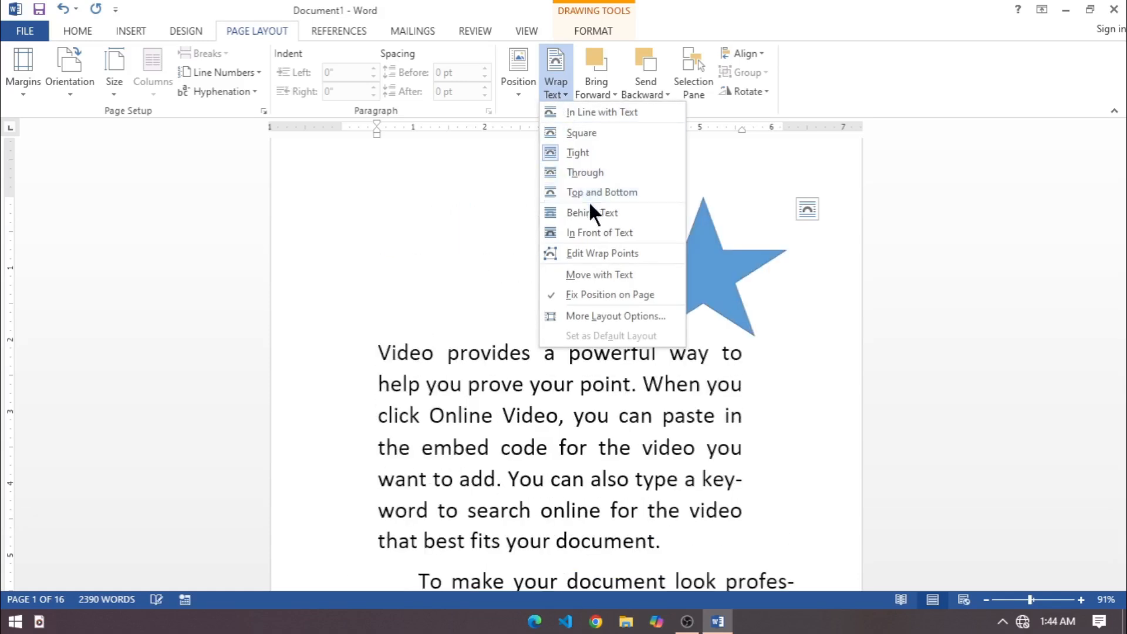
left_click(590, 233)
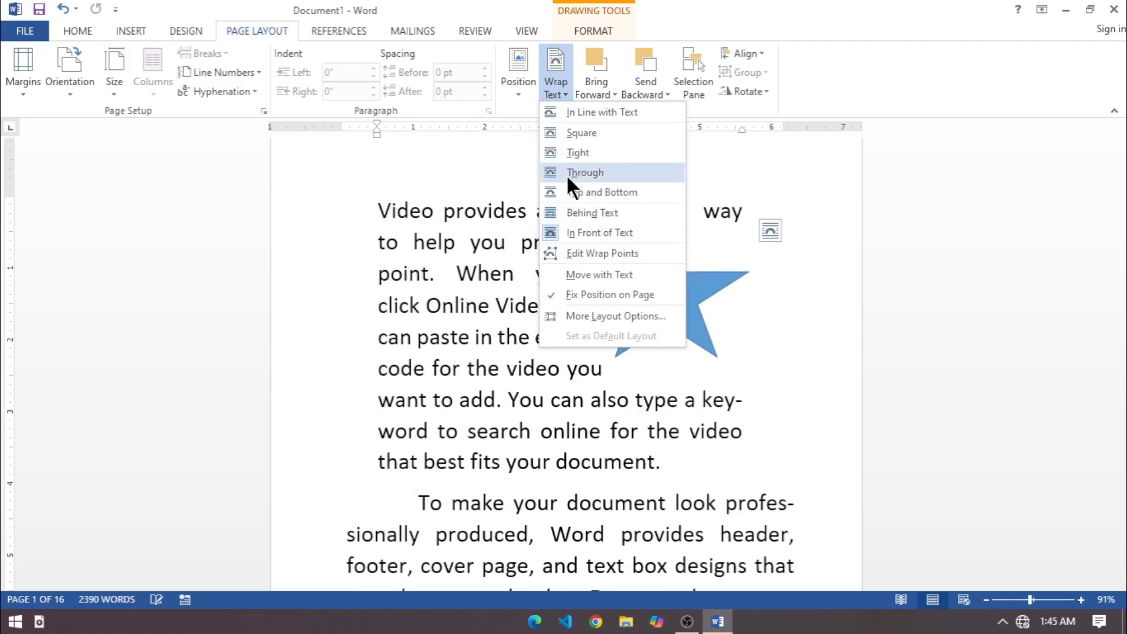
Set the star's text wrapping to Square and deselect the star.
left_click(578, 134)
left_click(320, 202)
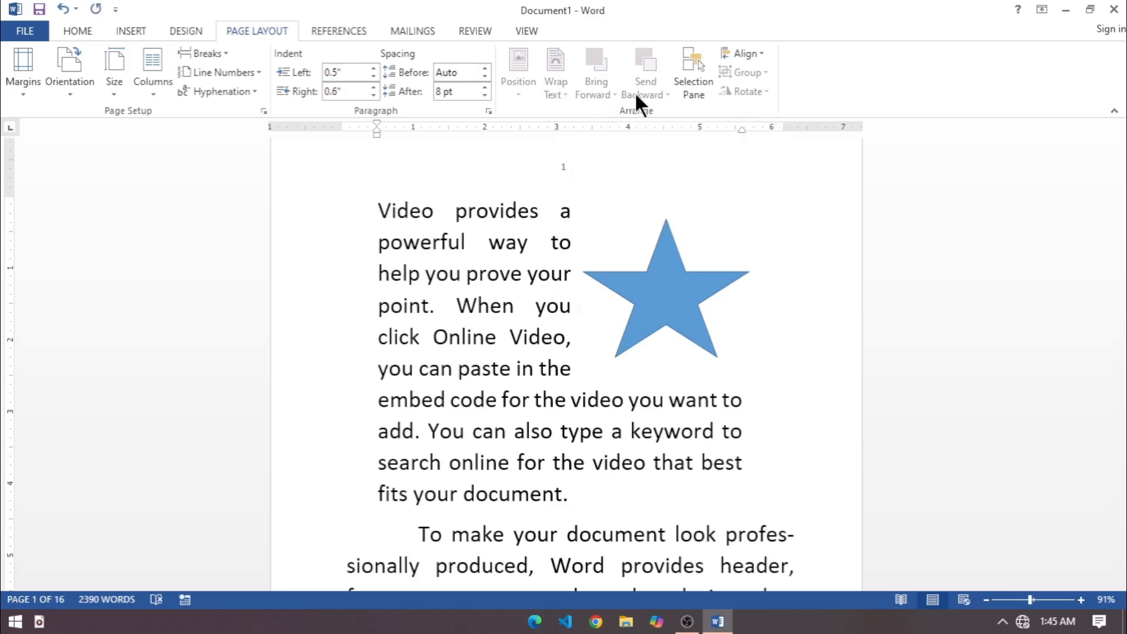
left_click(657, 367)
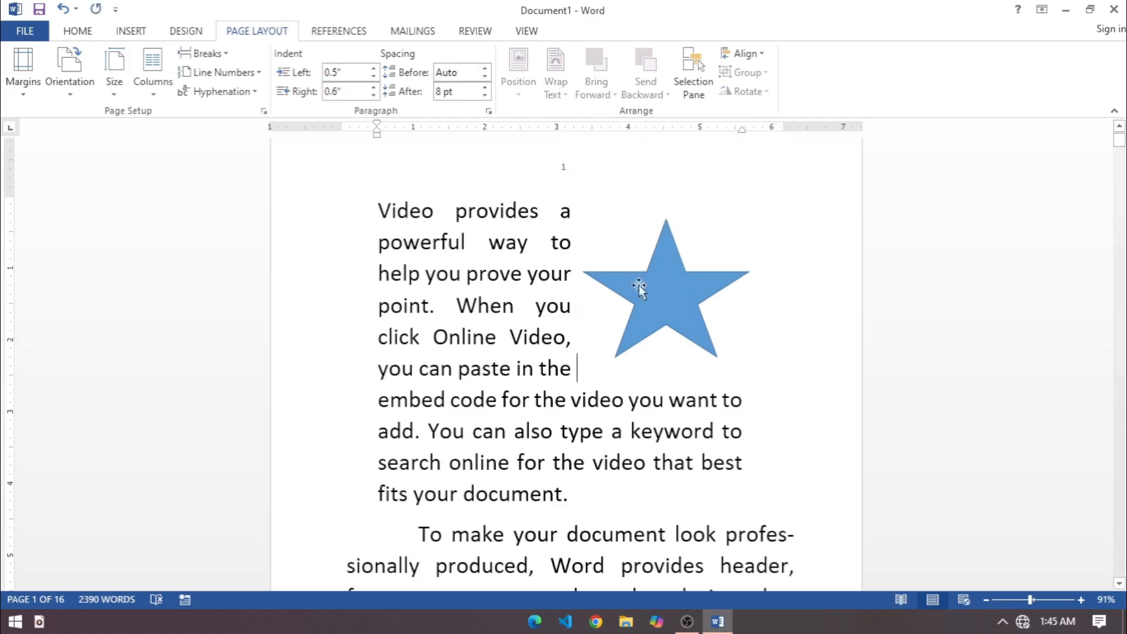
Draw a smiley face shape about 1.48" high and 1.31" wide overlapping the upper part of the star.
left_click(126, 31)
left_click(235, 88)
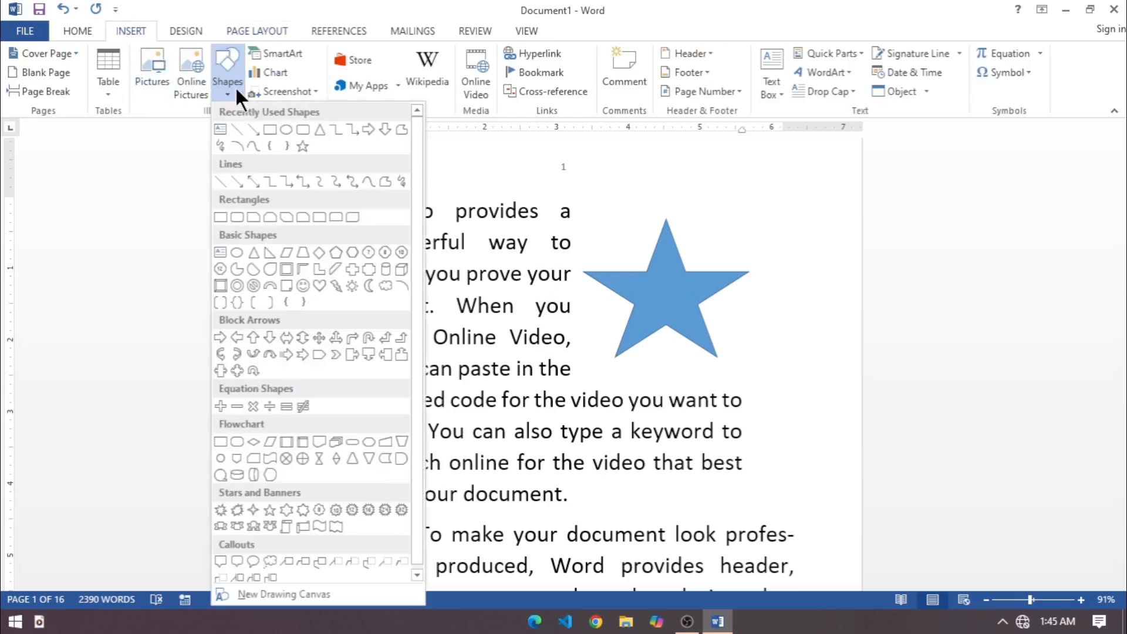
left_click(298, 285)
left_click_drag(605, 190, 699, 297)
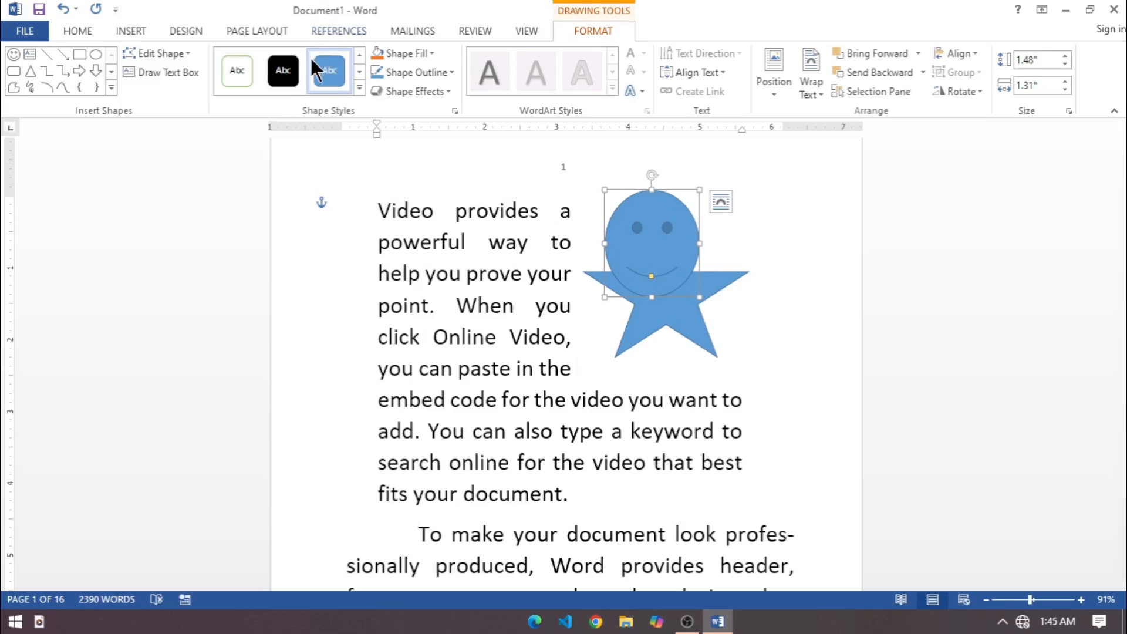
Apply a light orange shape style to the smiley face and centre it over the star's top point.
left_click(293, 68)
left_click(360, 88)
left_click(323, 207)
mouse_move(653, 235)
left_mouse_down()
mouse_move(657, 174)
mouse_move(699, 261)
mouse_move(661, 382)
mouse_move(669, 222)
left_mouse_up()
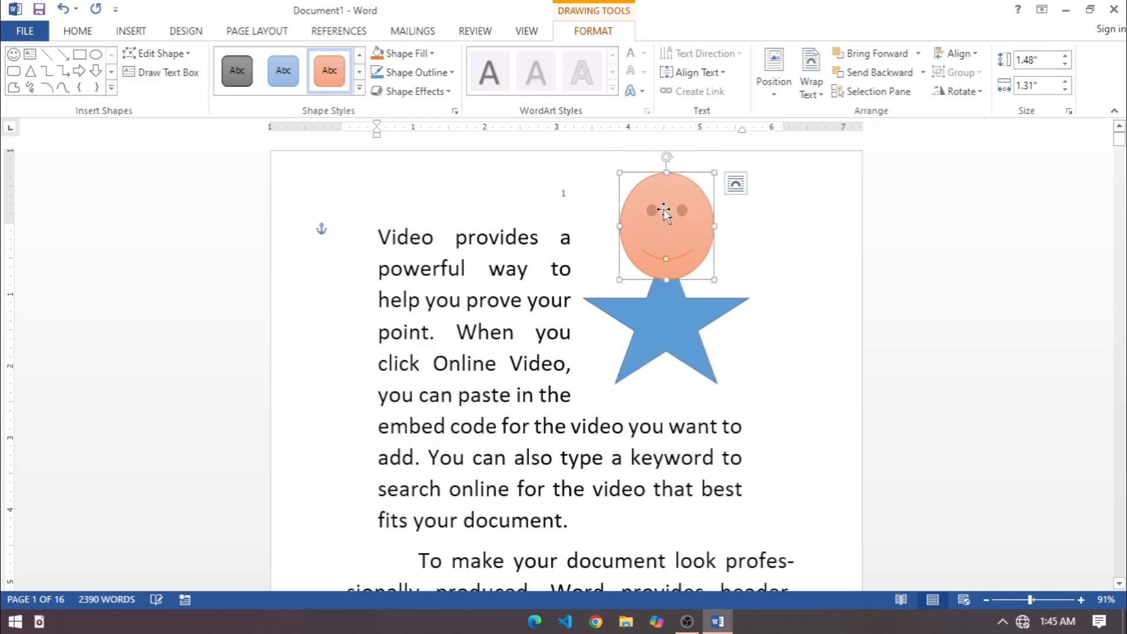
Send the smiley face to the back, behind the star, and bring it to the front again.
left_click(241, 30)
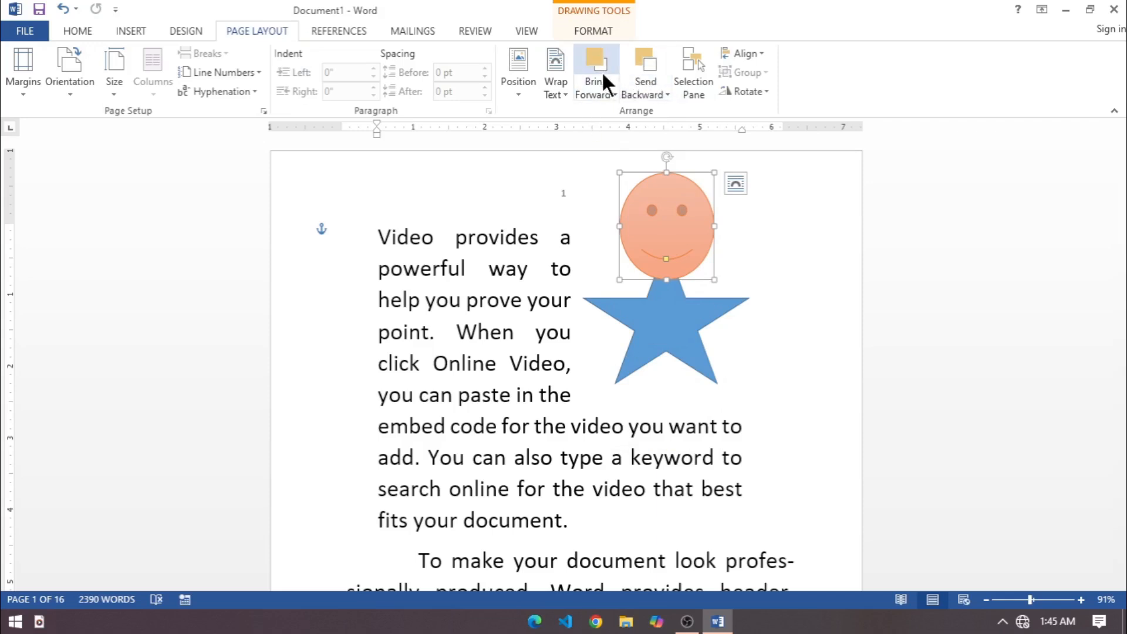
left_click(661, 95)
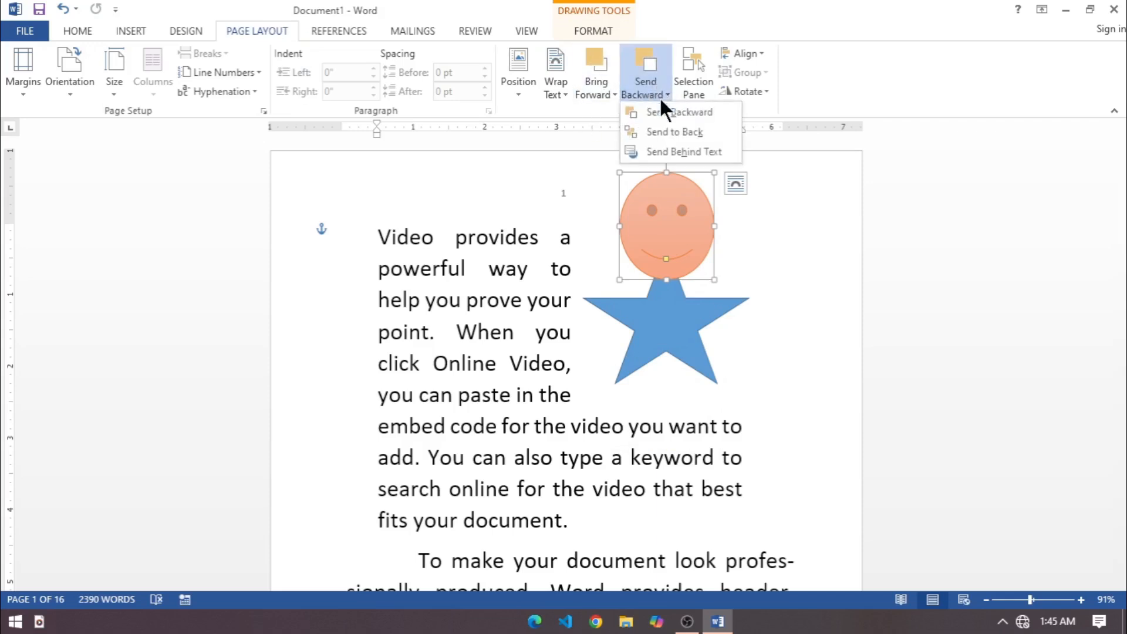
left_click(676, 131)
left_click(605, 94)
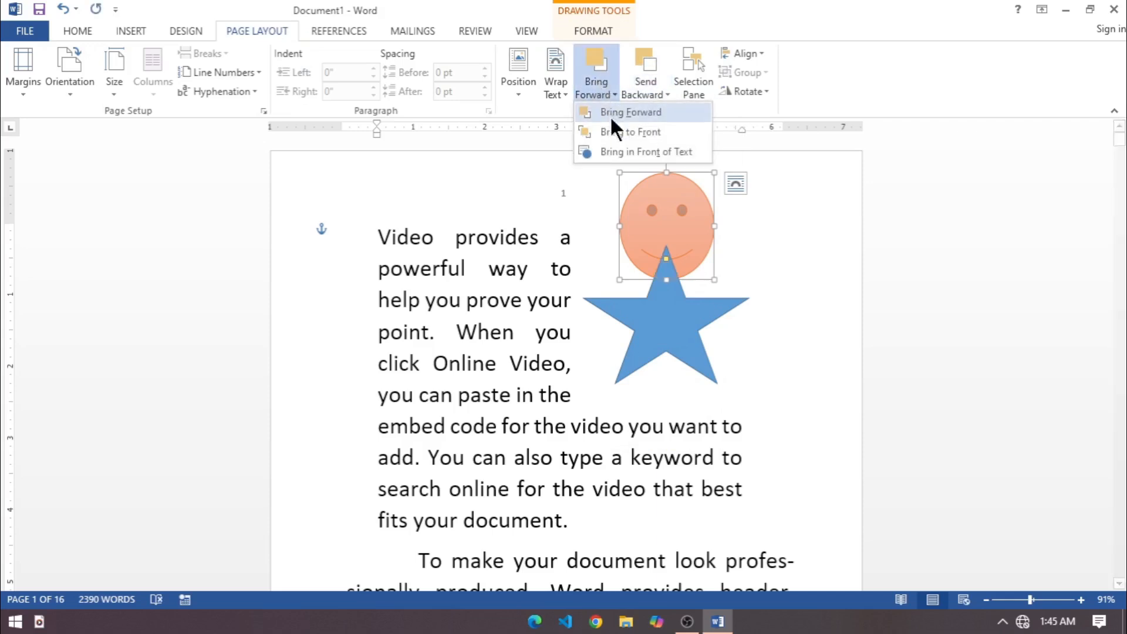
left_click(622, 134)
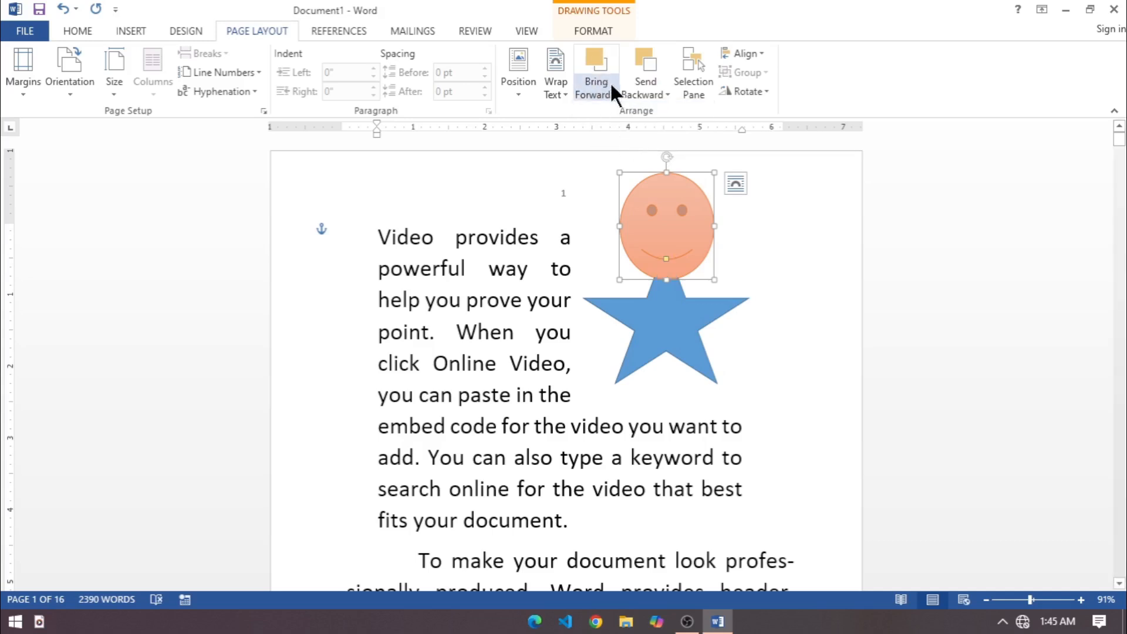
Send the smiley face to the back once more and bring it forward in front of the star.
left_click(643, 94)
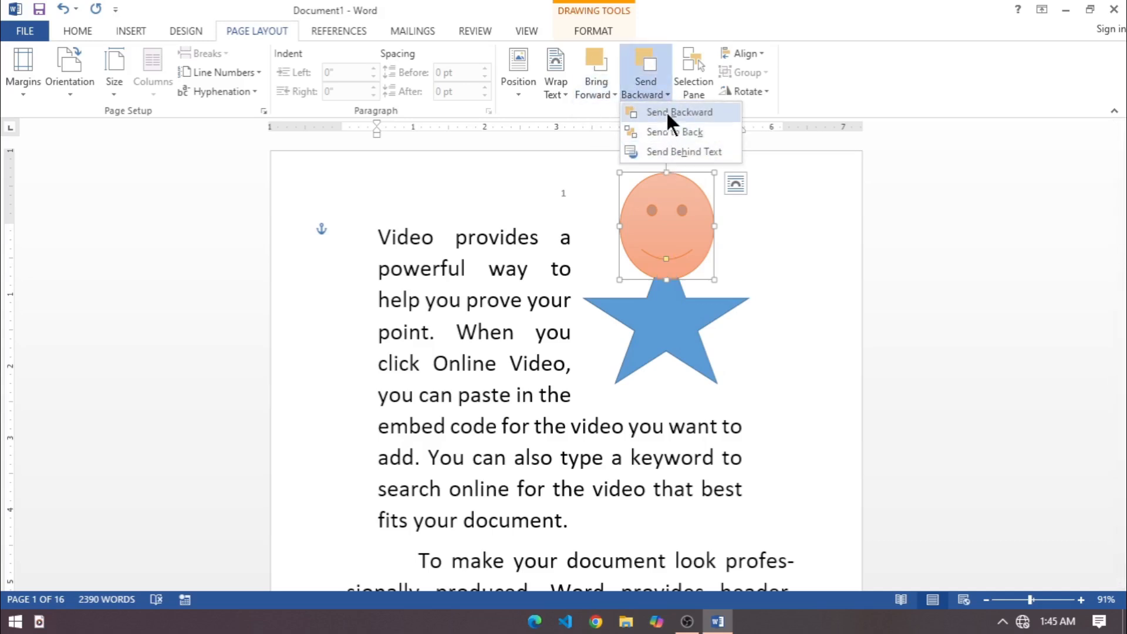
left_click(674, 132)
left_click(610, 91)
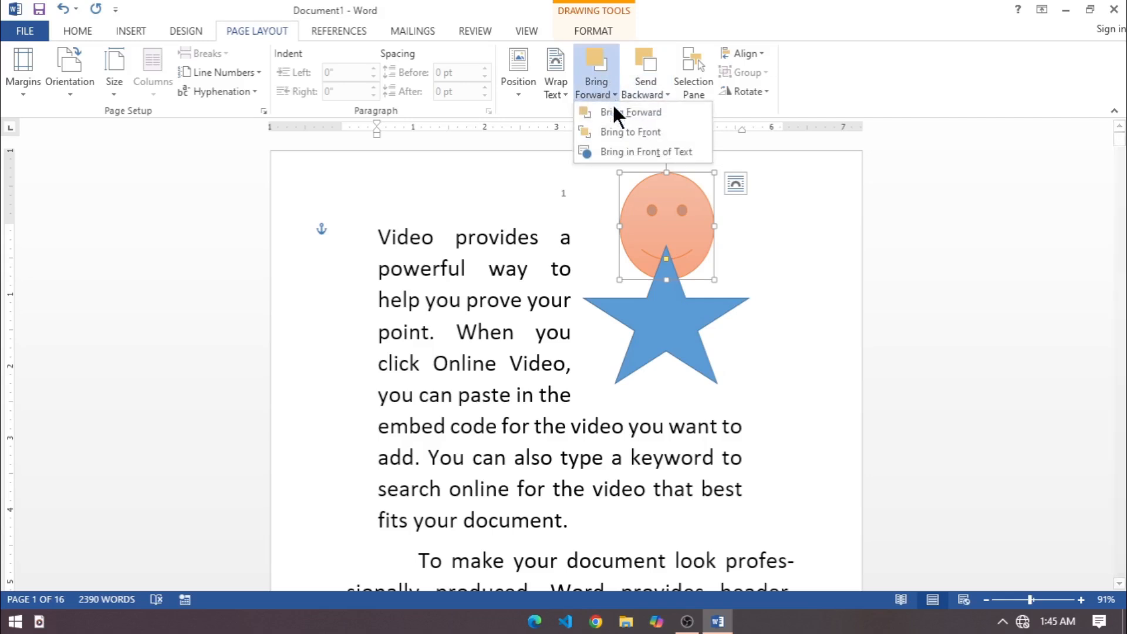
left_click(618, 115)
key("Escape")
Move the smiley face slightly down so it covers the star's top point, and deselect it.
left_click_drag(662, 253, 665, 273)
key("Escape")
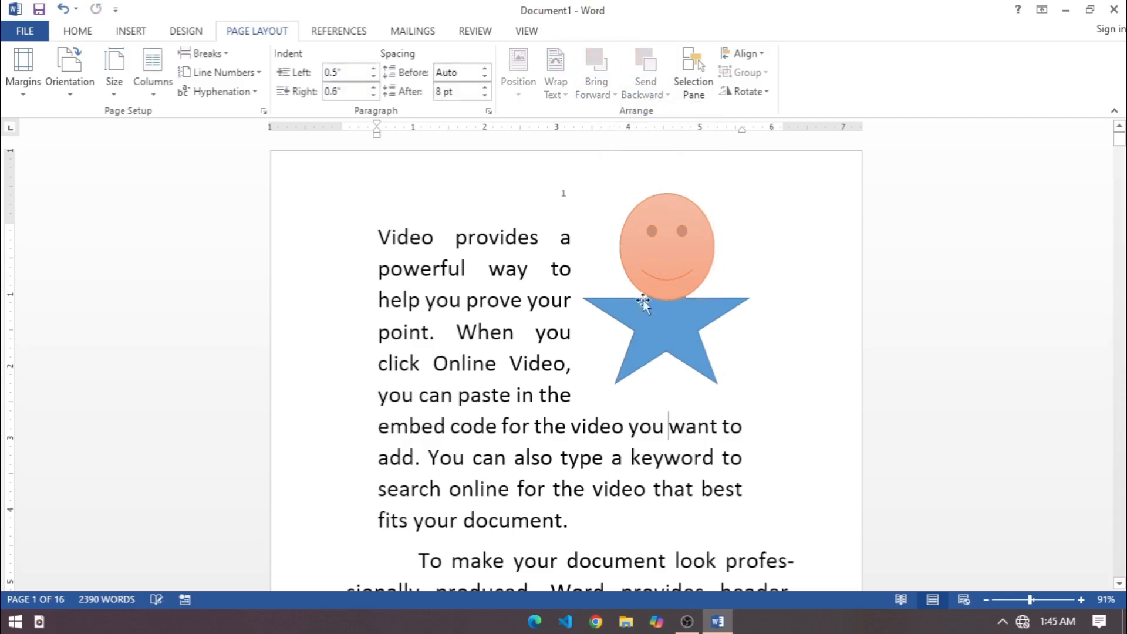
left_click(773, 364)
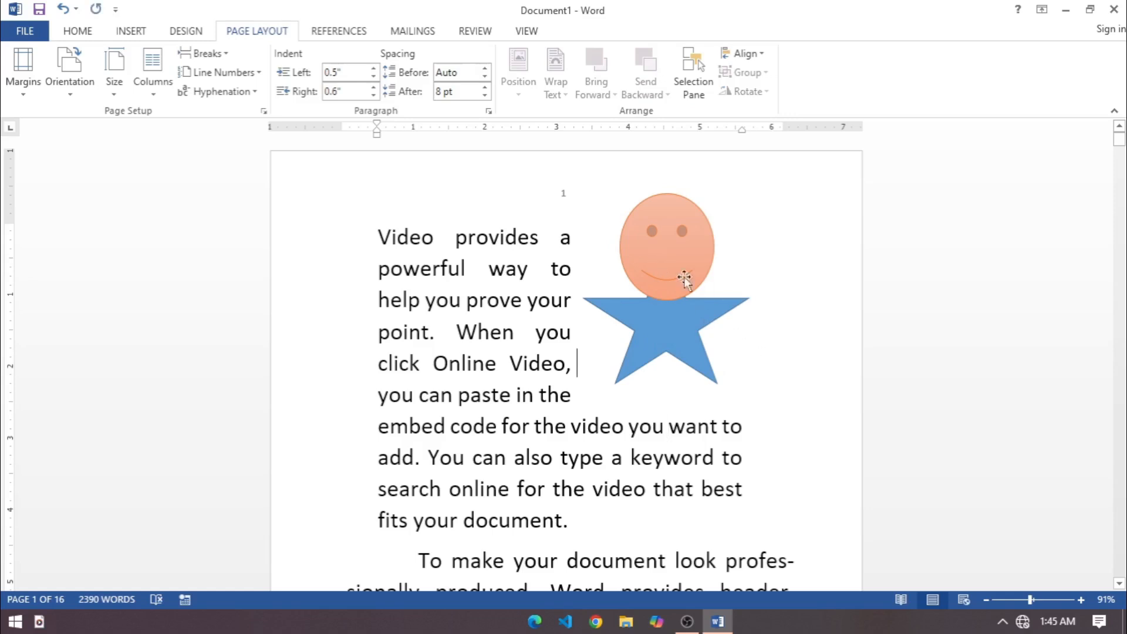
Group the smiley face and the star, and flip the group horizontally.
left_click(684, 280)
left_click(680, 337, "shift")
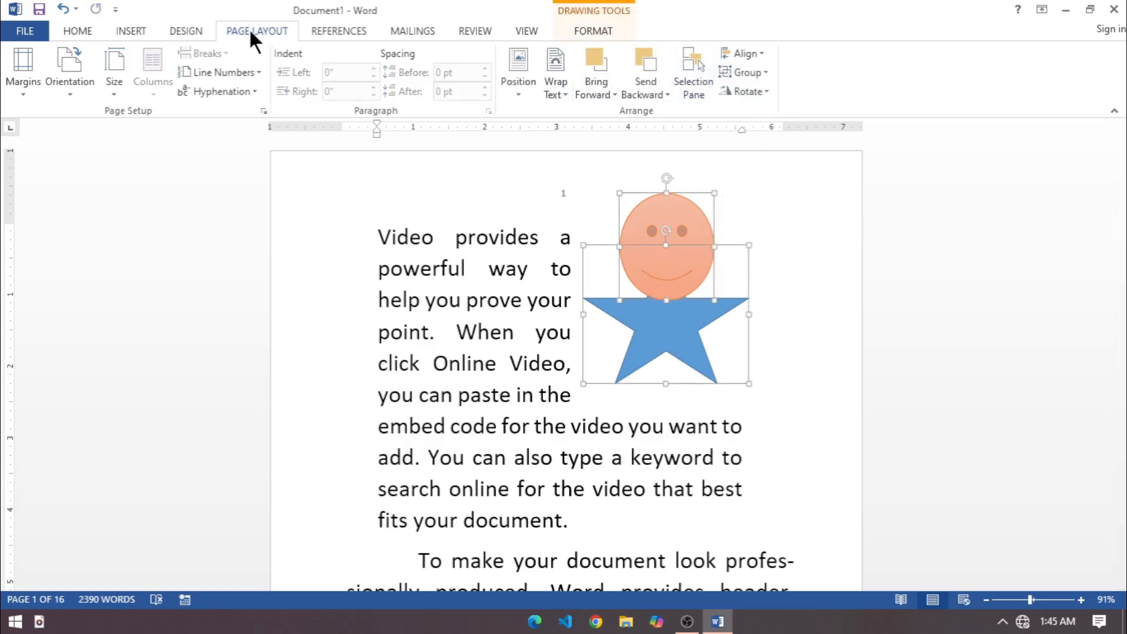
left_click(740, 71)
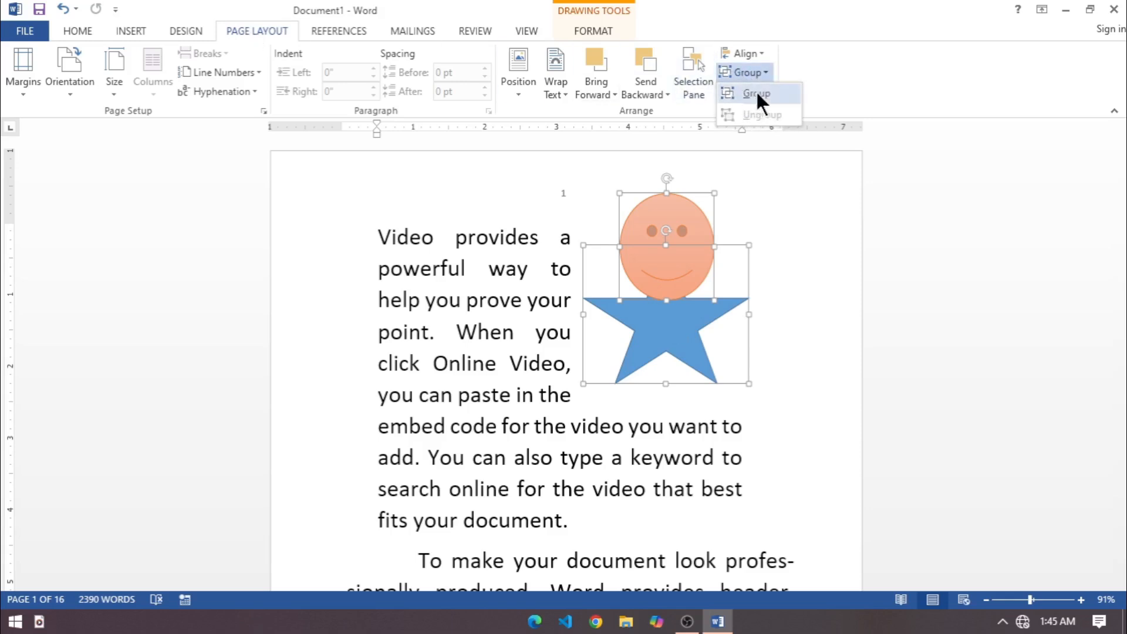
left_click(755, 91)
left_click(756, 89)
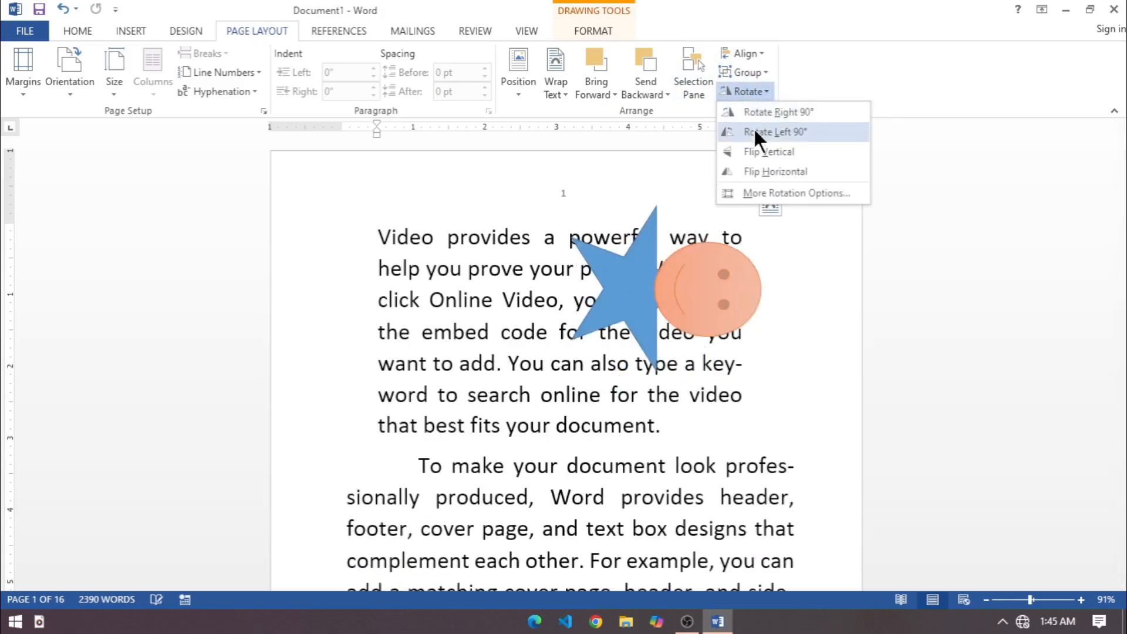
left_click(756, 171)
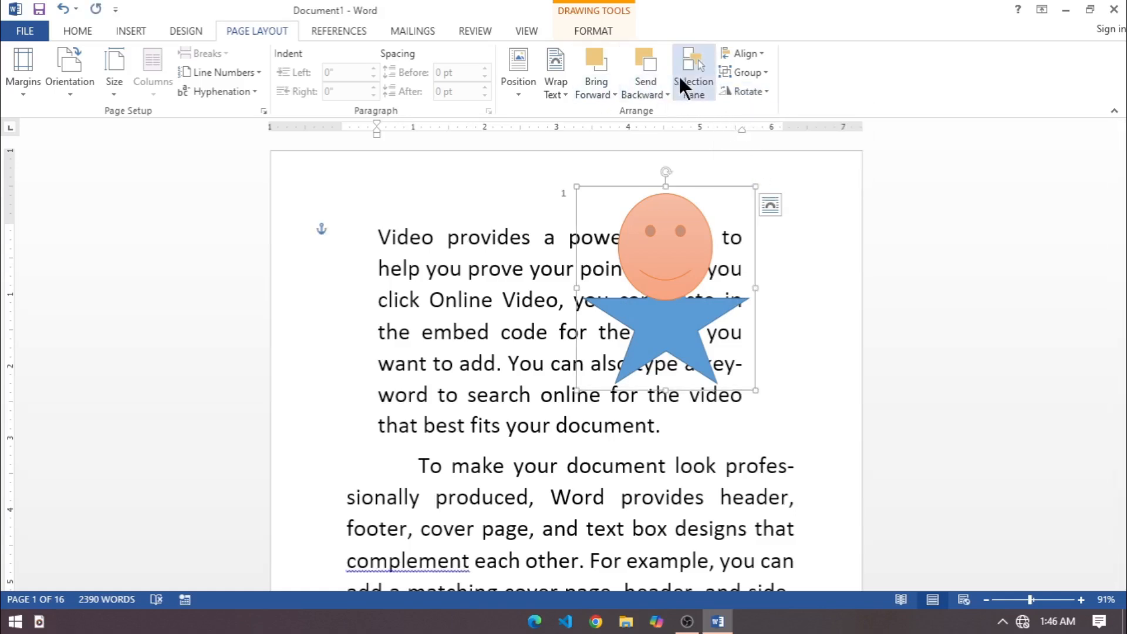
Ungroup the shapes and separate them, with the smiley face over the first paragraph's left side and the star slightly lower on the right.
left_click(746, 72)
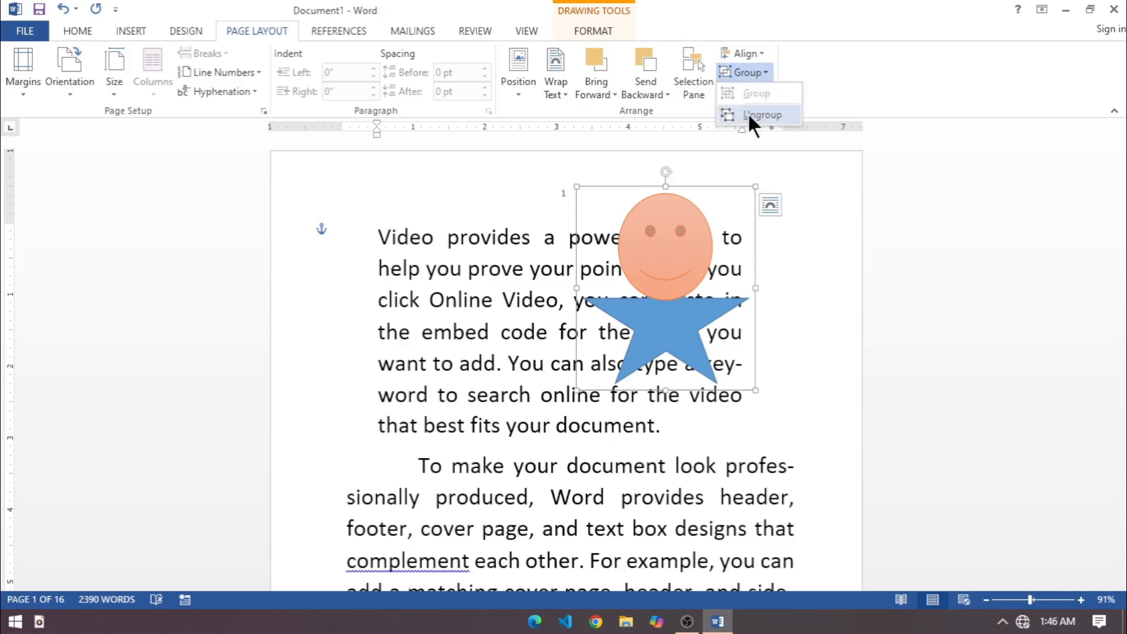
left_click(752, 115)
left_click(711, 430)
left_click_drag(683, 268, 462, 304)
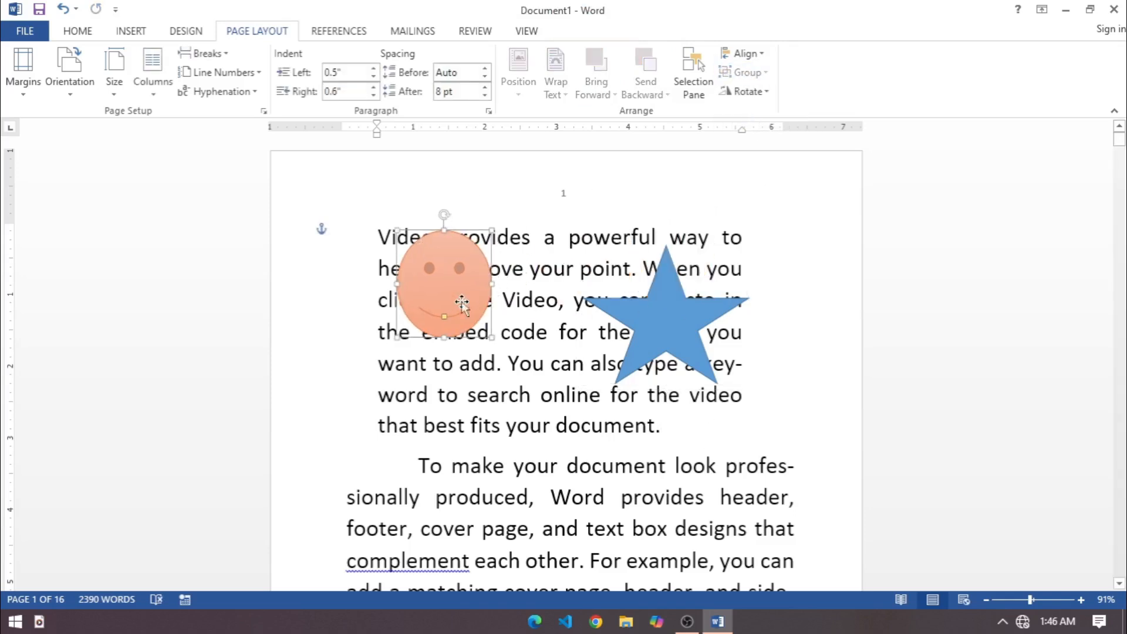
left_click(566, 299)
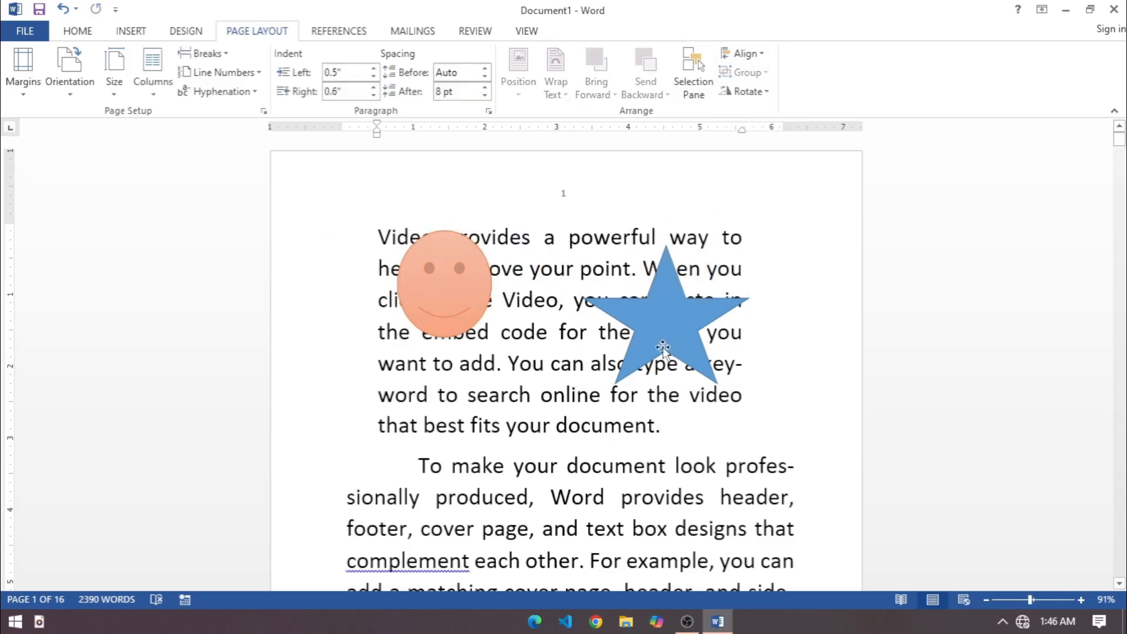
left_click_drag(662, 346, 669, 392)
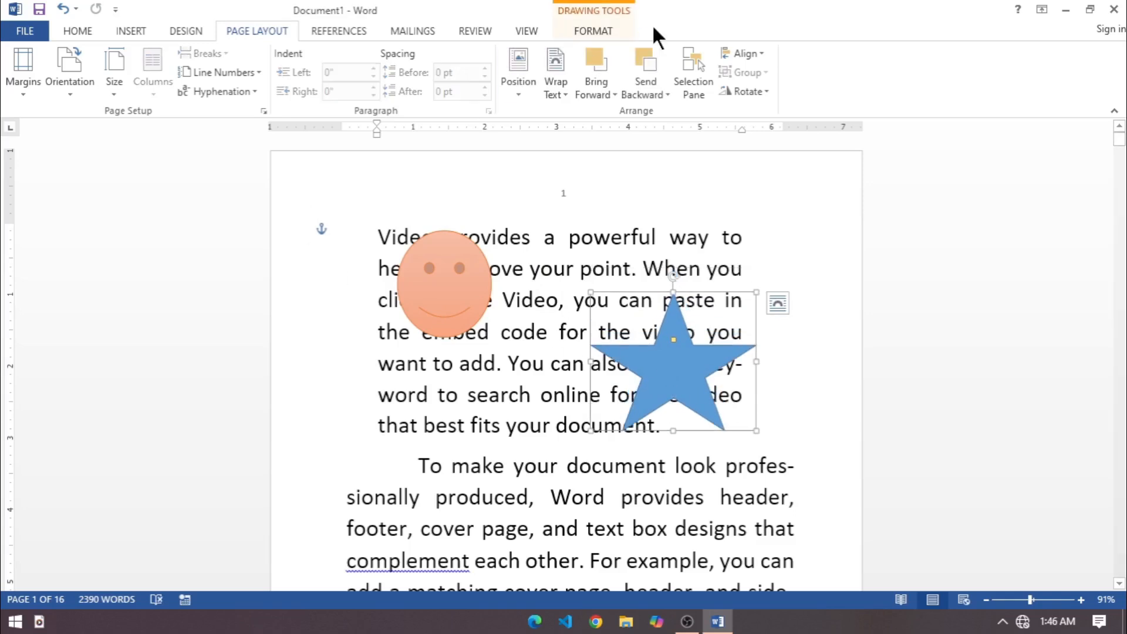
Open the Selection Pane, hide all shapes in the document and show them all again.
left_click(695, 69)
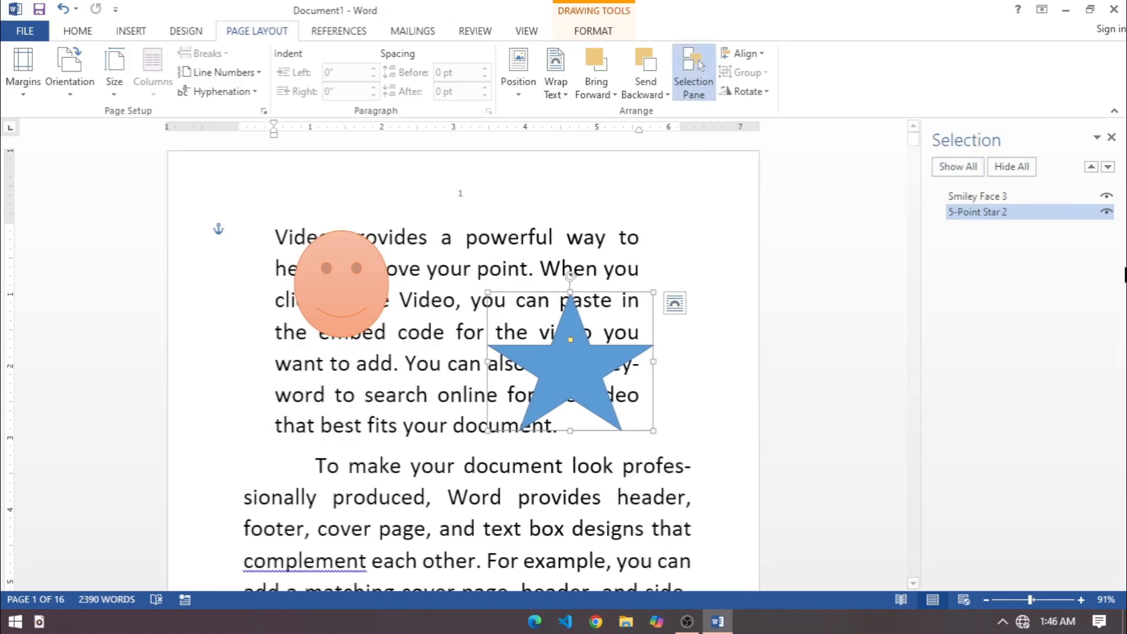
left_click(995, 211)
left_click(999, 164)
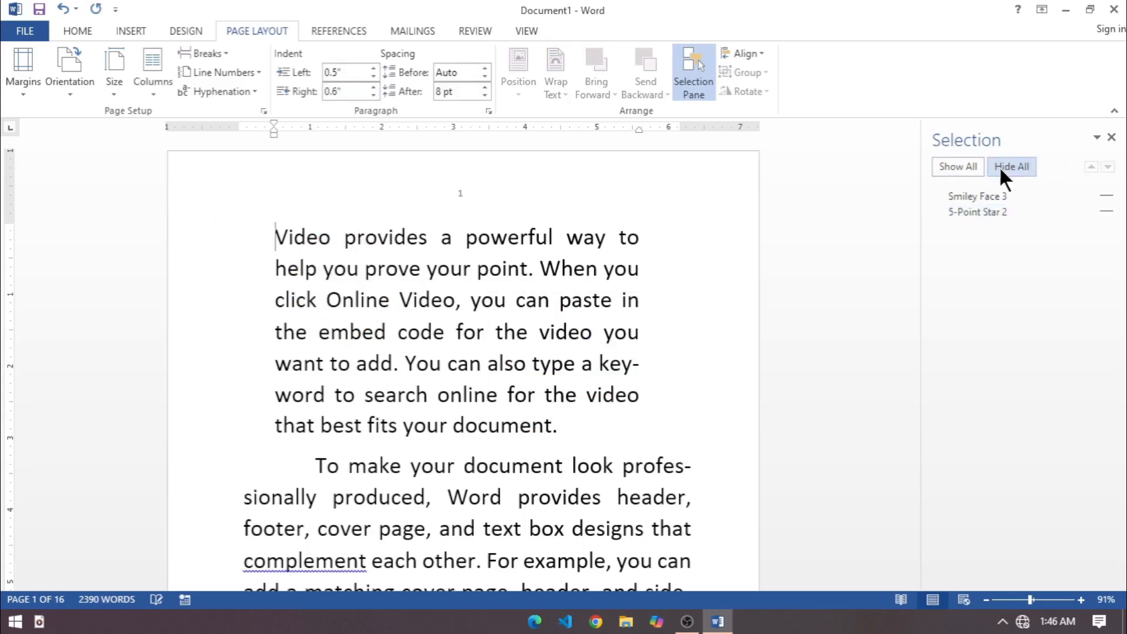
left_click(961, 168)
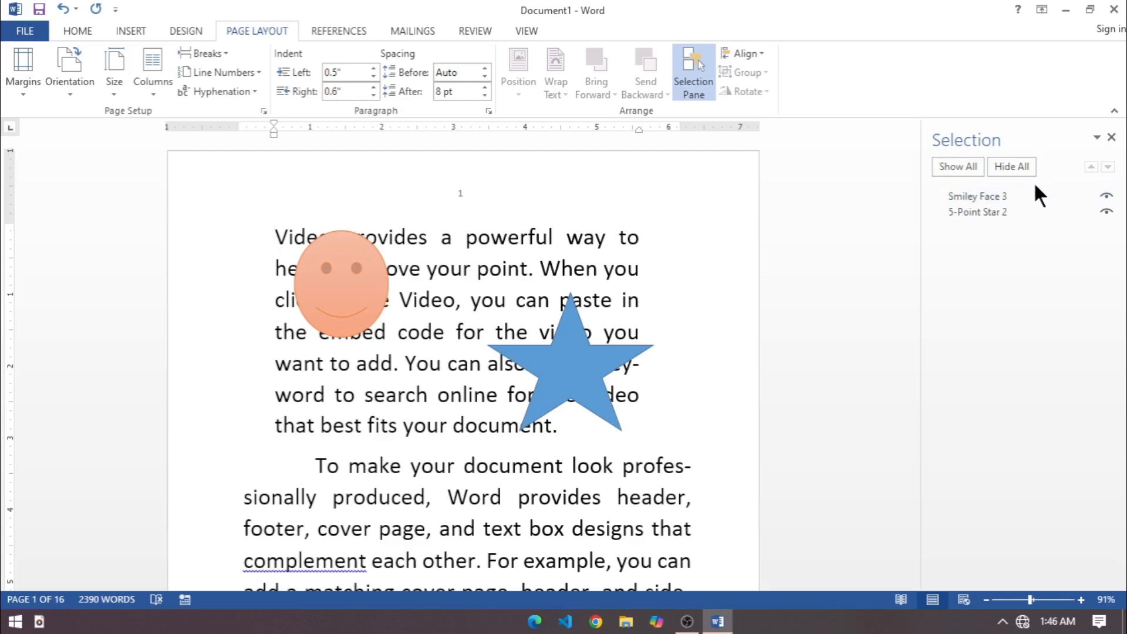
Toggle the visibility of the individual shapes, leaving the five-point star hidden and the smiley face shown.
left_click(1107, 212)
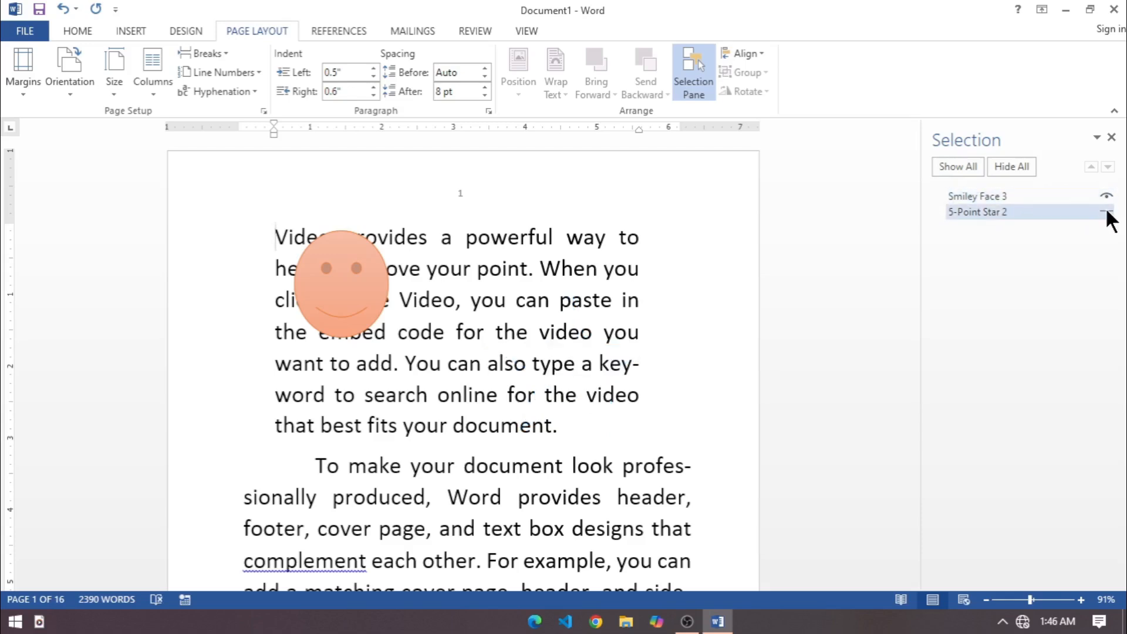
left_click(1107, 212)
left_click(1108, 196)
left_click(1109, 212)
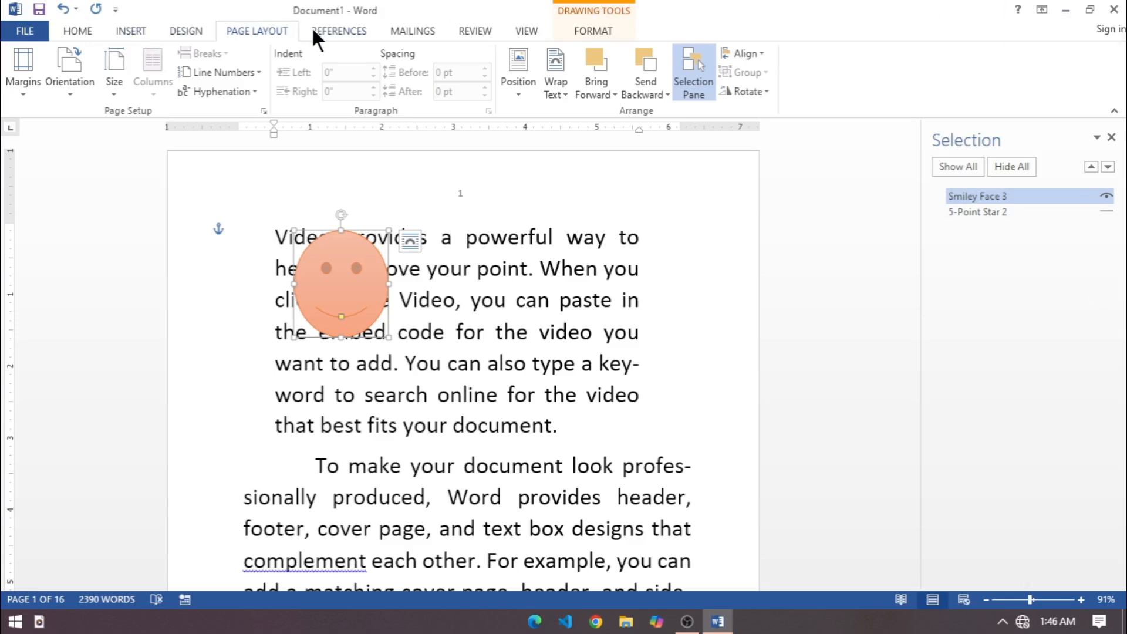
Switch to the References commands.
left_click(332, 33)
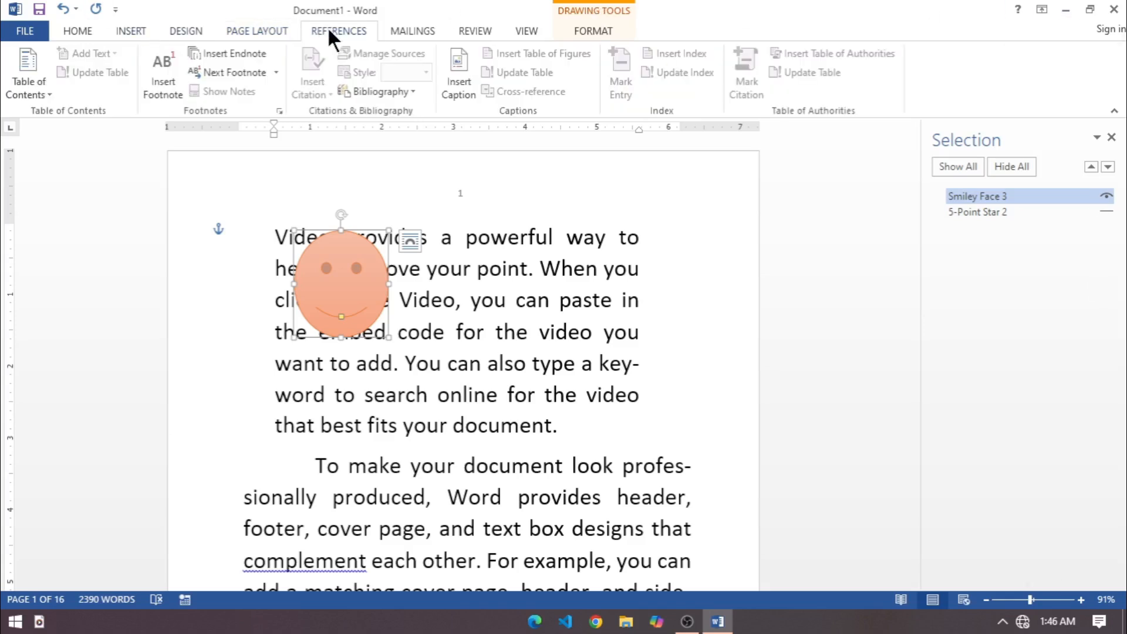